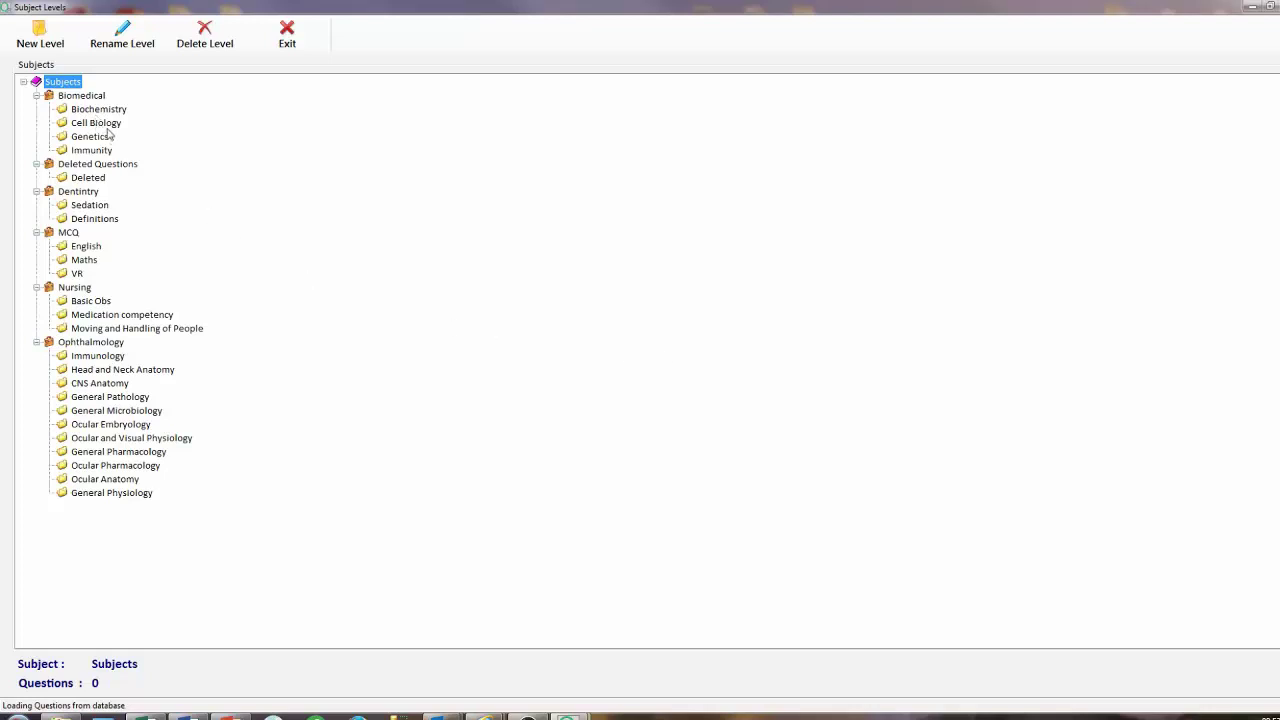
Add a new level named 'Example Level' under Immunology in Ophthalmology.
left_click(100, 356)
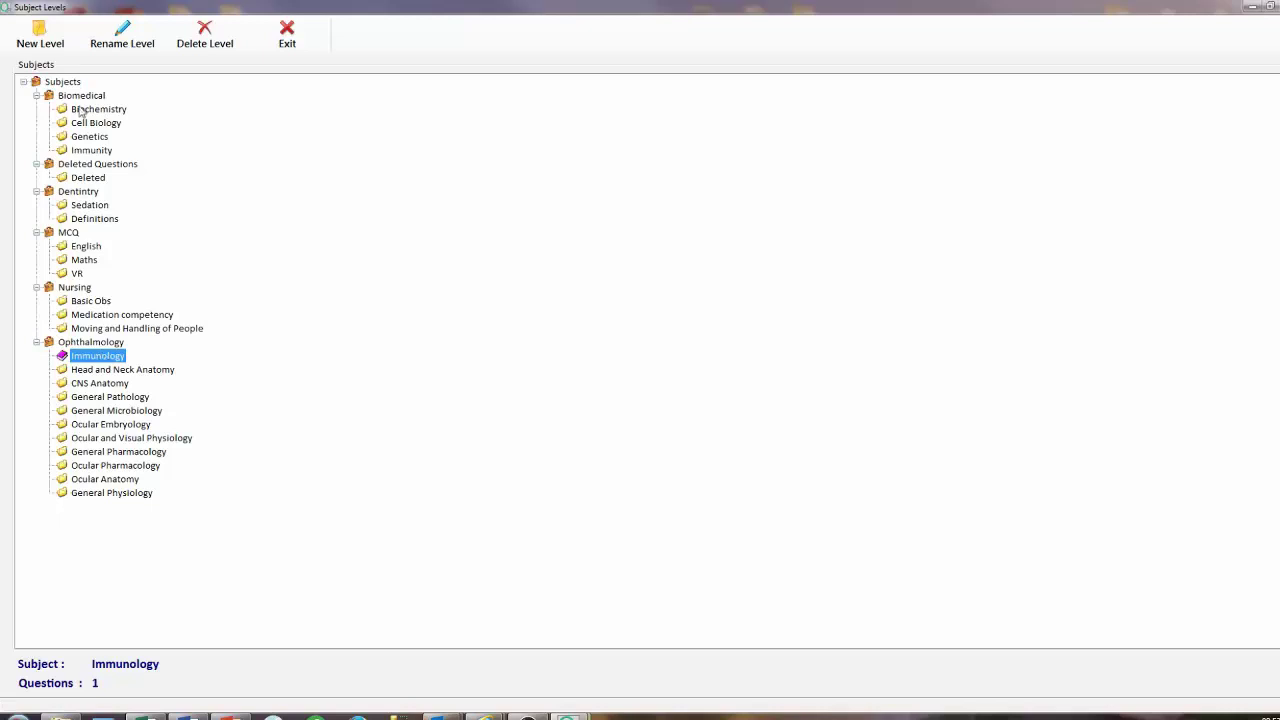
left_click(42, 40)
type("Example Level")
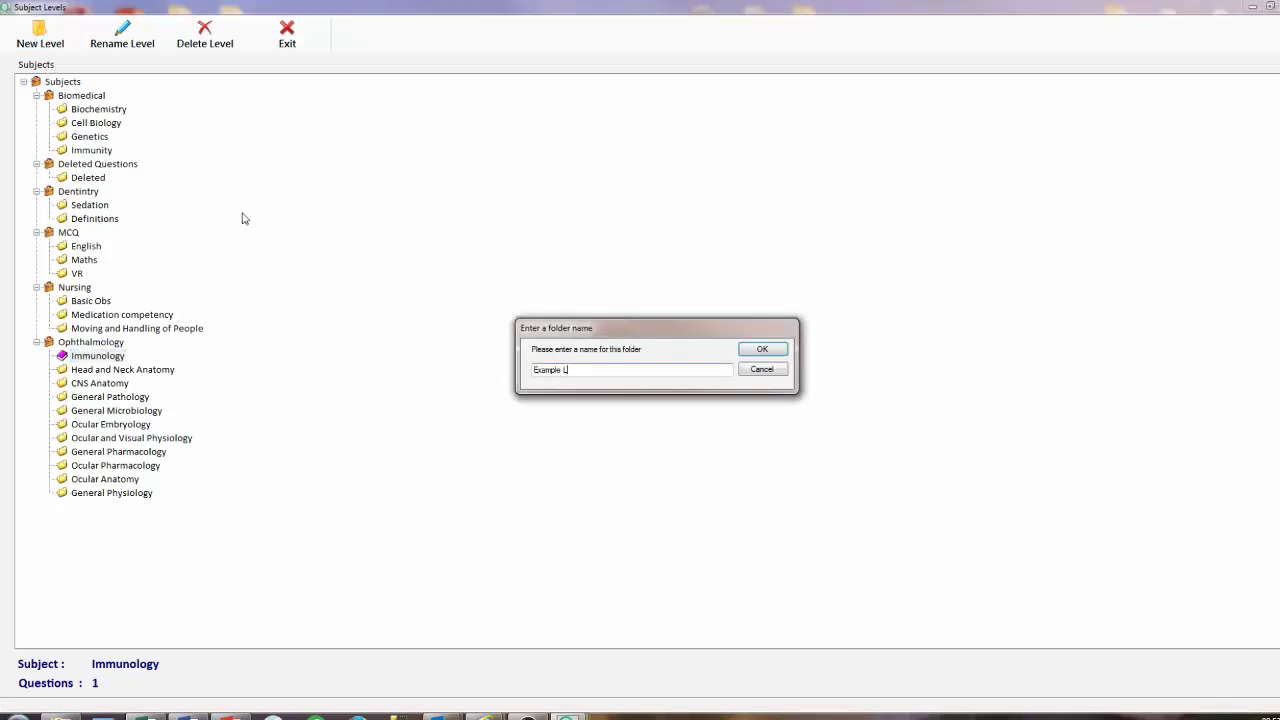
left_click(754, 352)
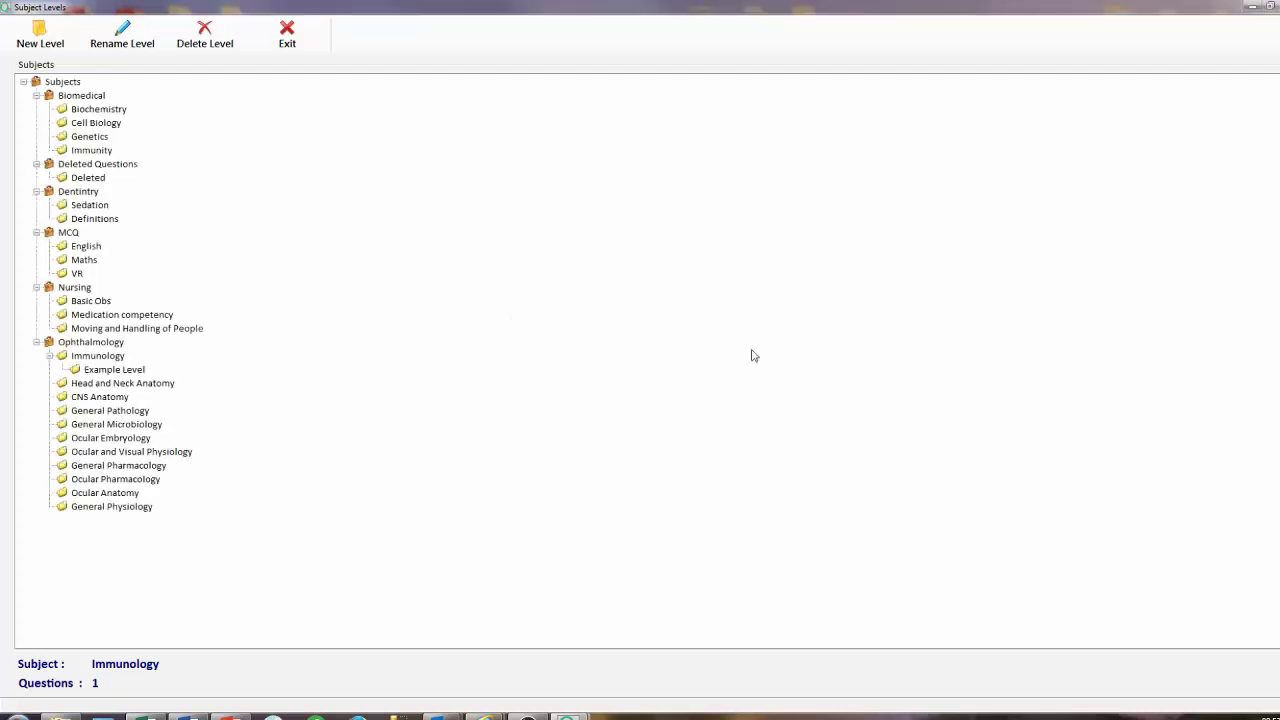
Nest 'Example 2 level' inside Example Level, then 'Example 3 level' inside that.
left_click(114, 370)
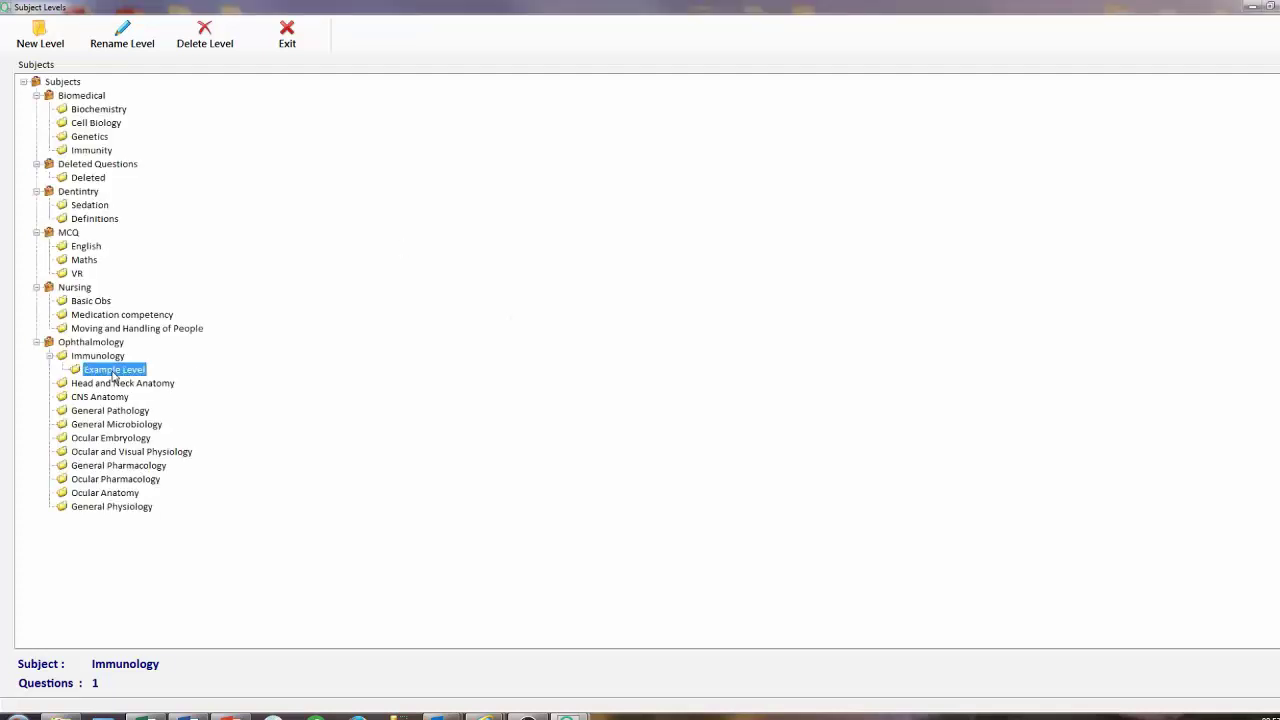
left_click(40, 44)
type("Exam")
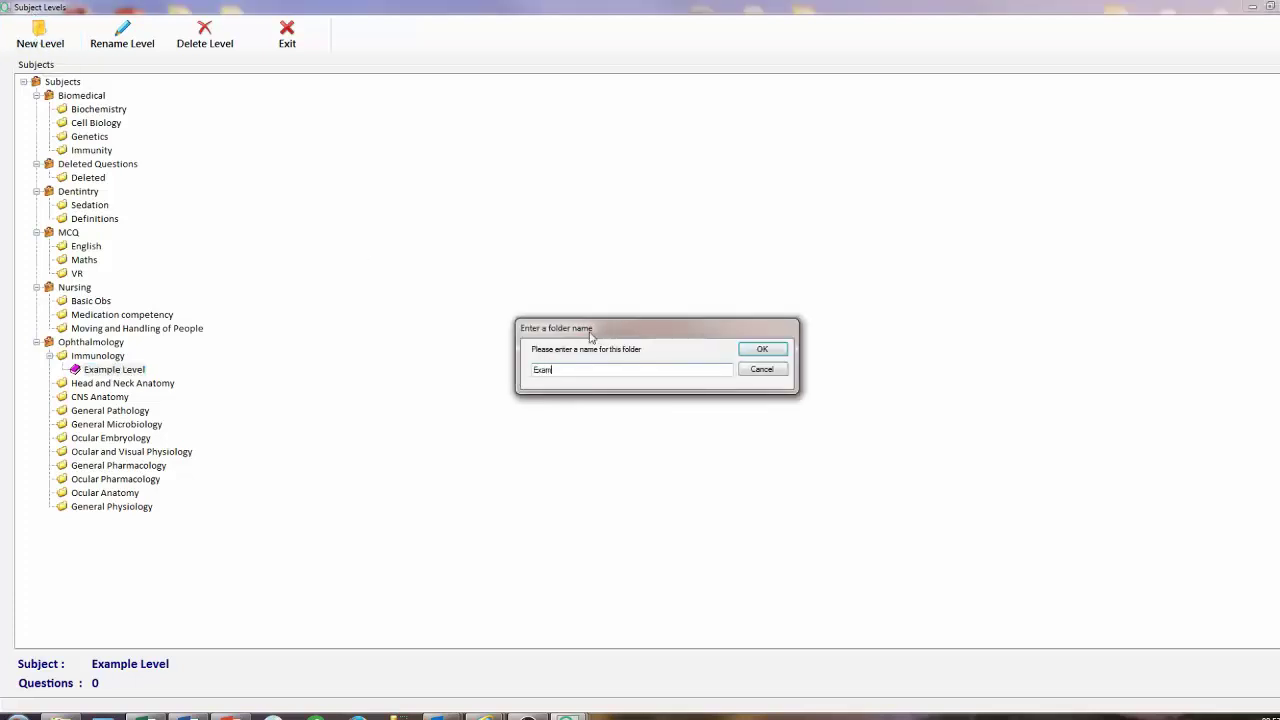
type("ple 2 level")
left_click(762, 349)
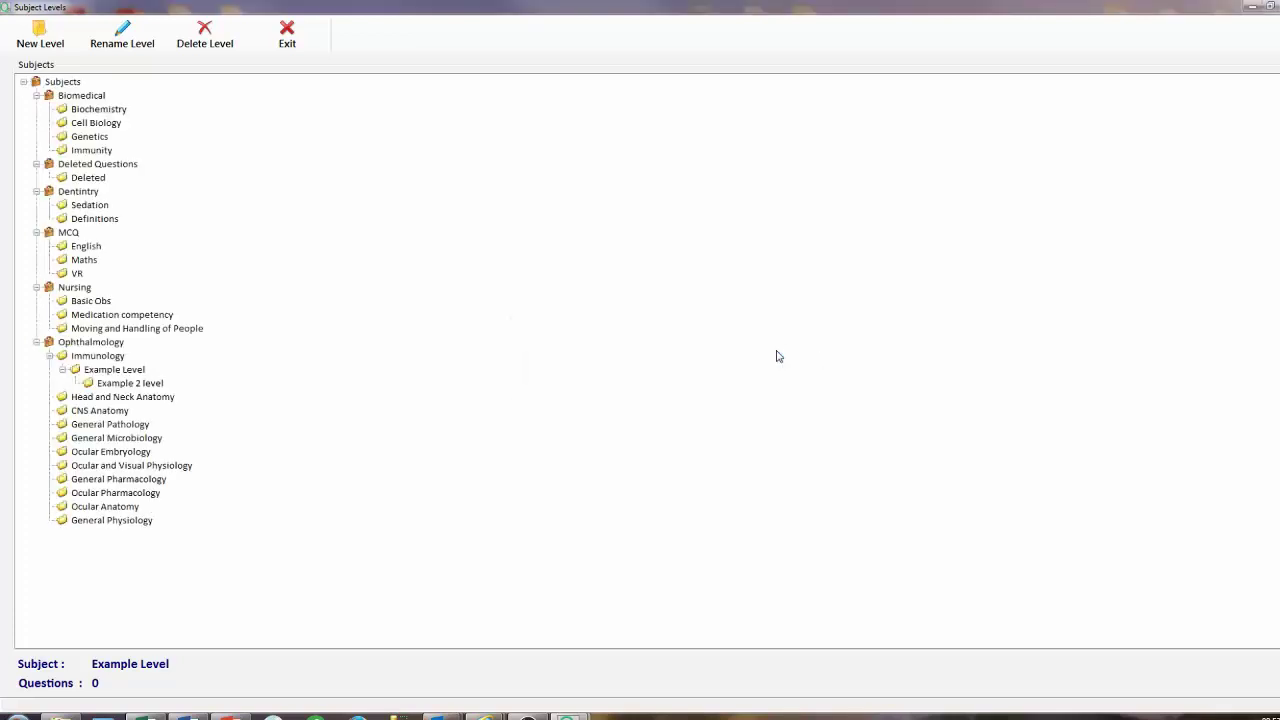
left_click(161, 386)
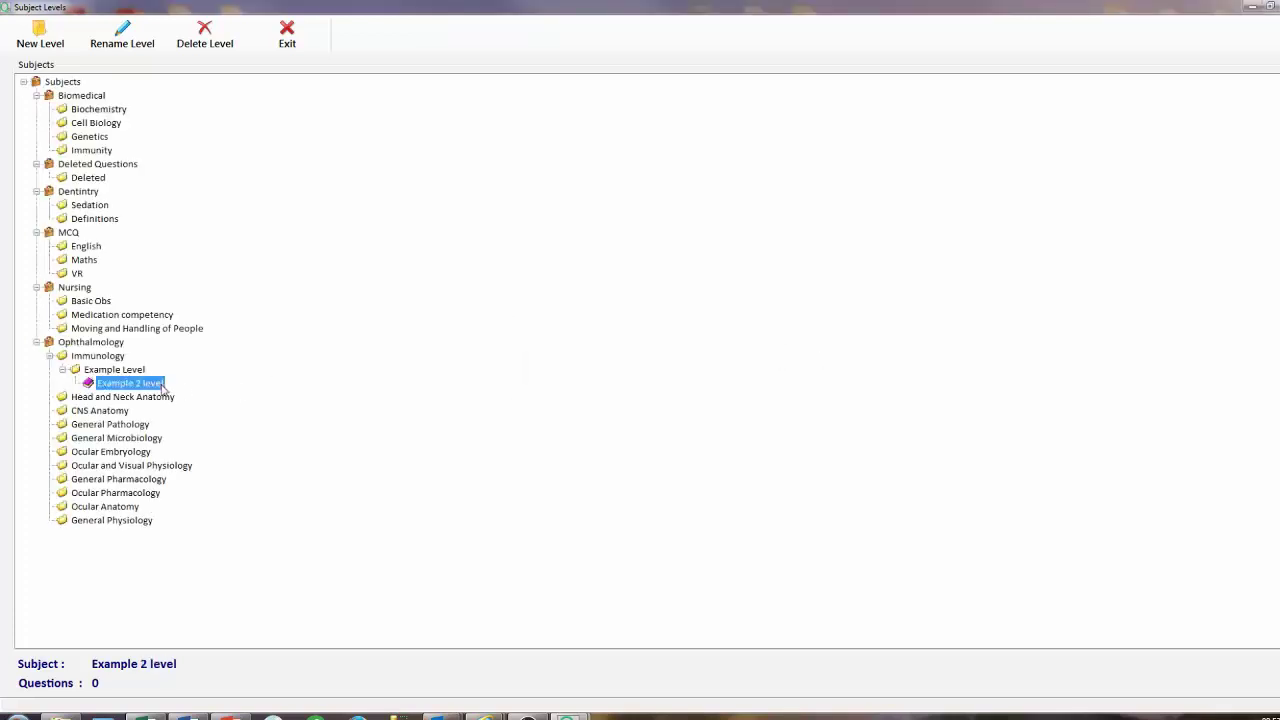
left_click(104, 52)
type("Exam")
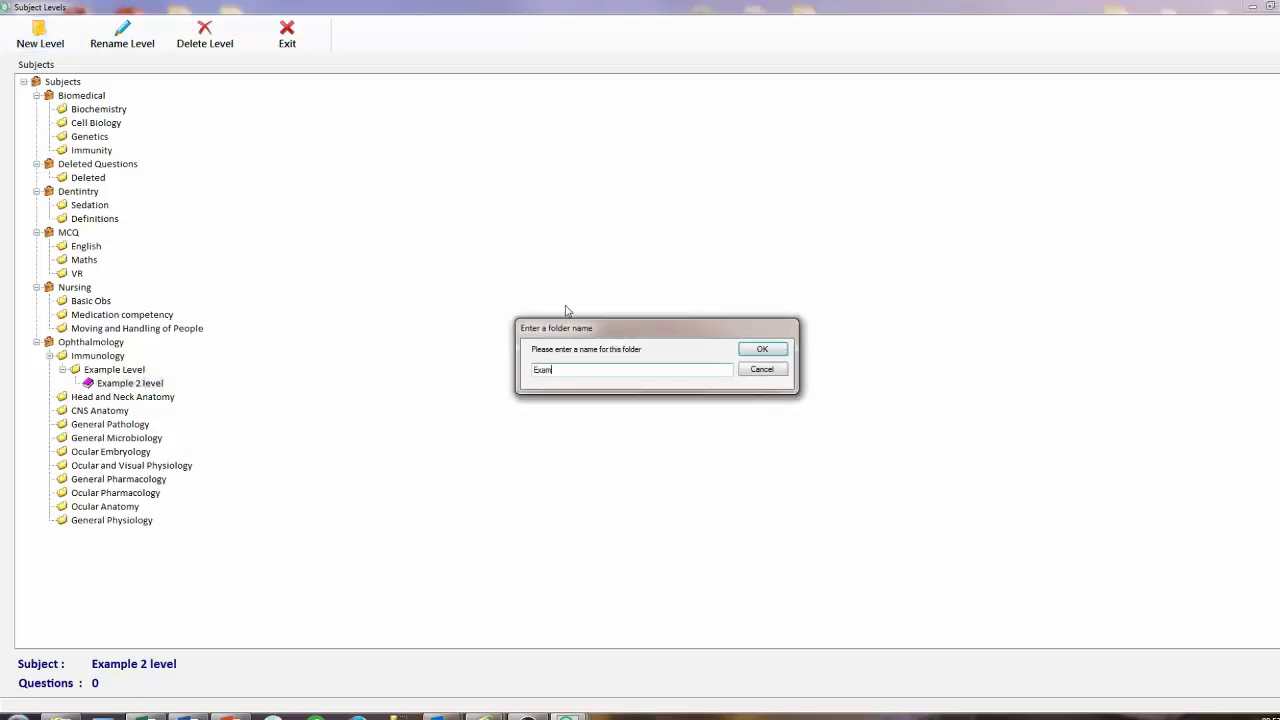
type("ple 3 level")
left_click(762, 349)
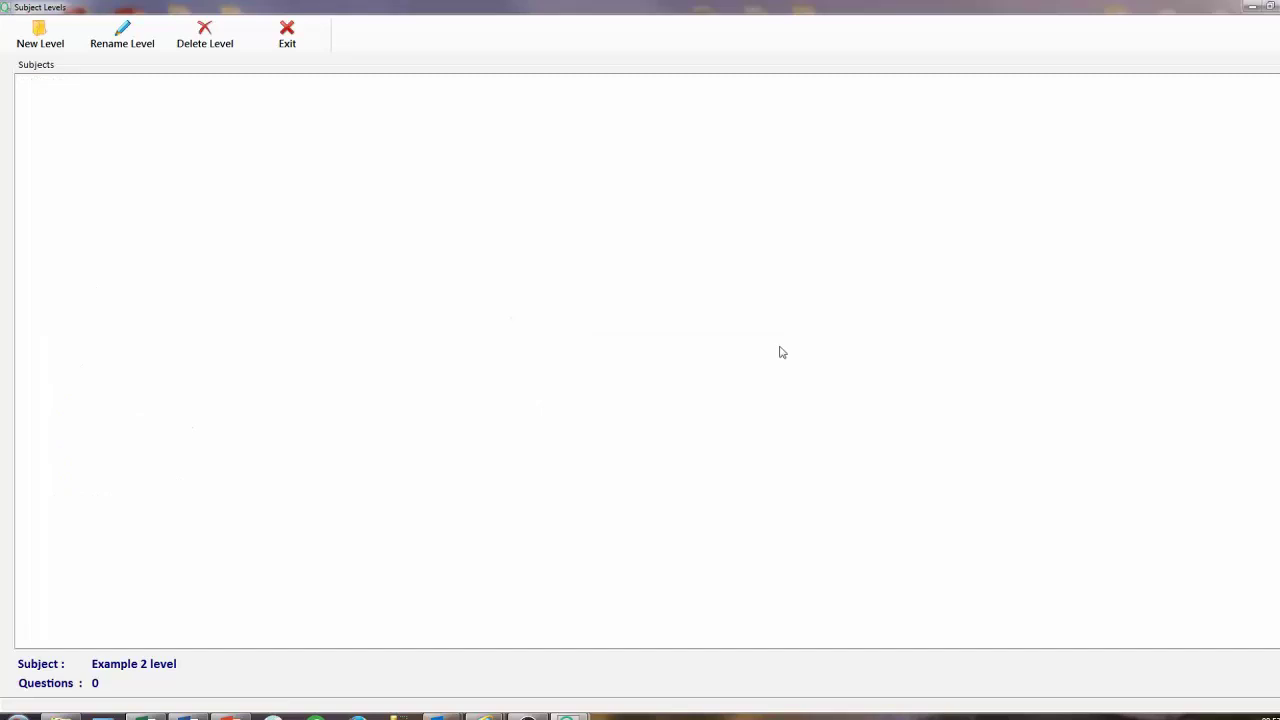
Rename Example 3 level to 'Example Three level'.
left_click(172, 400)
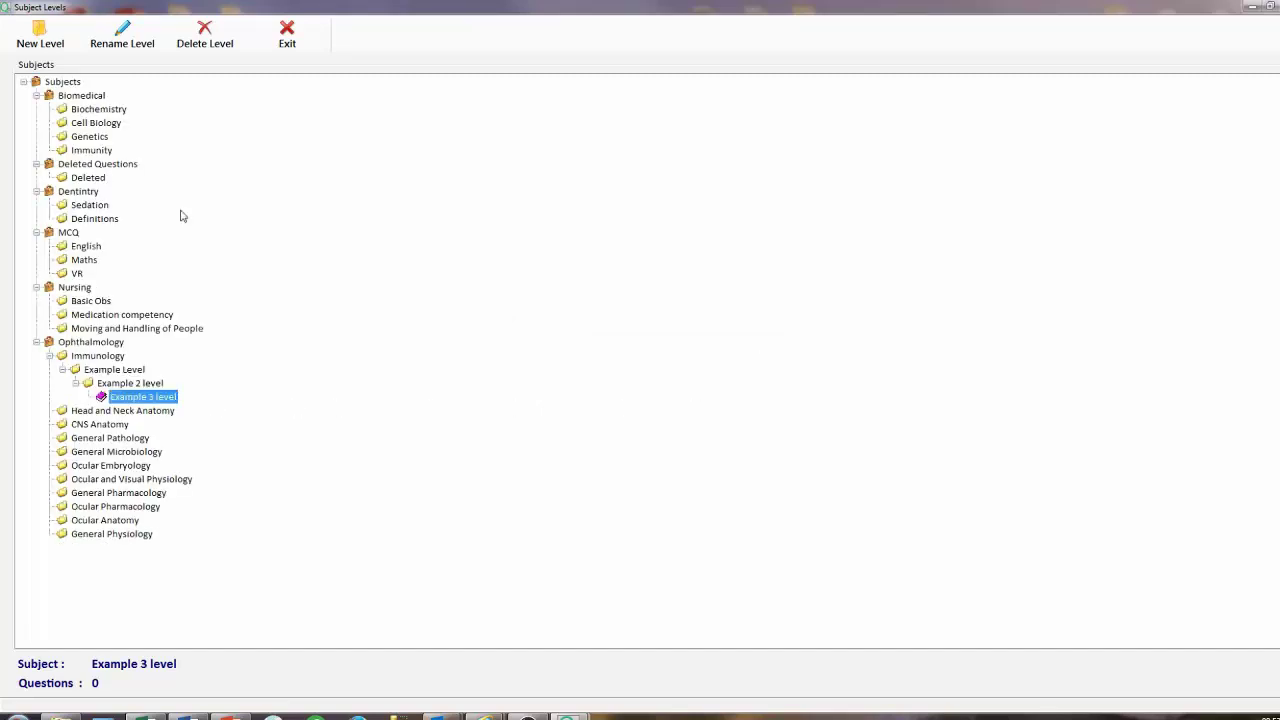
left_click(123, 36)
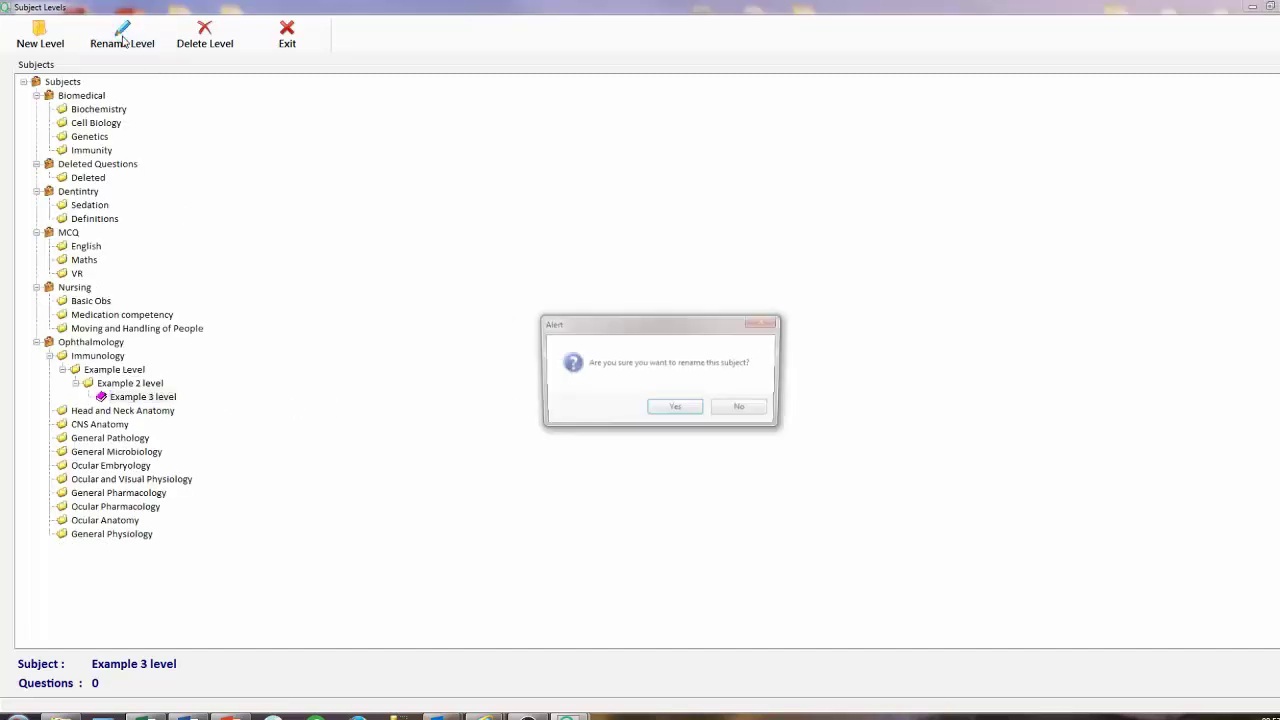
left_click(670, 409)
left_click(566, 370)
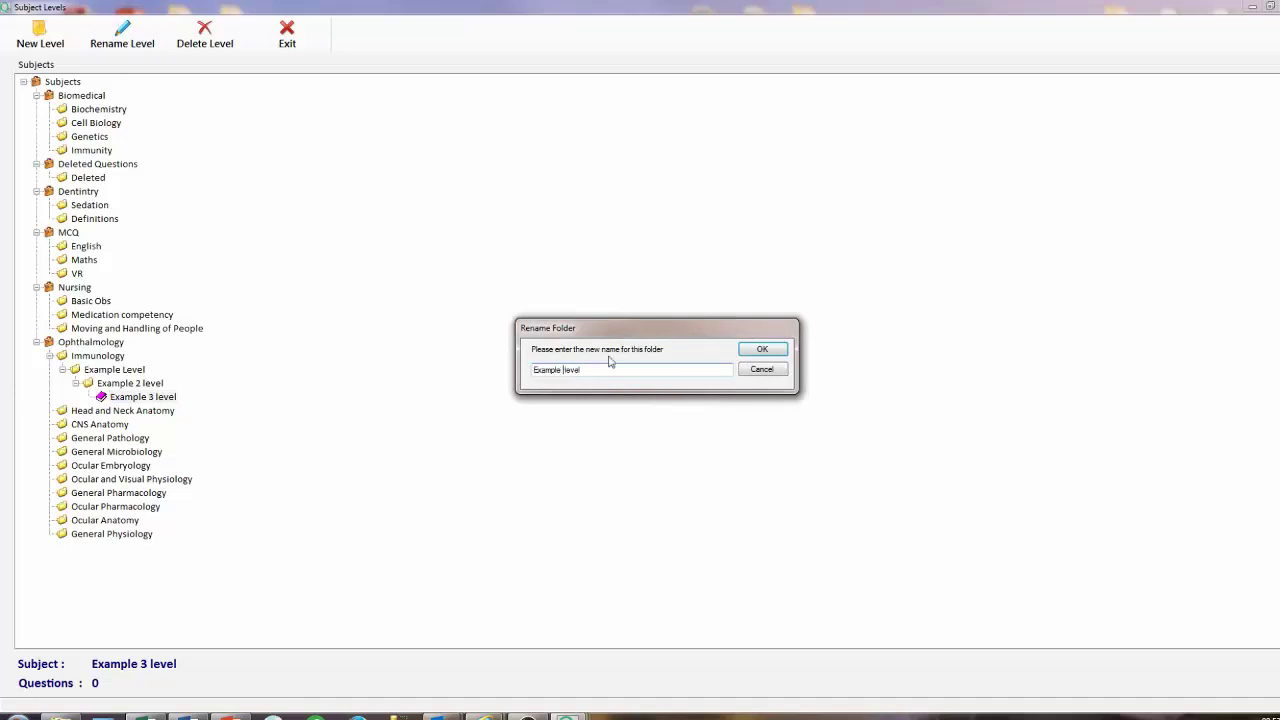
type("Three")
left_click(763, 351)
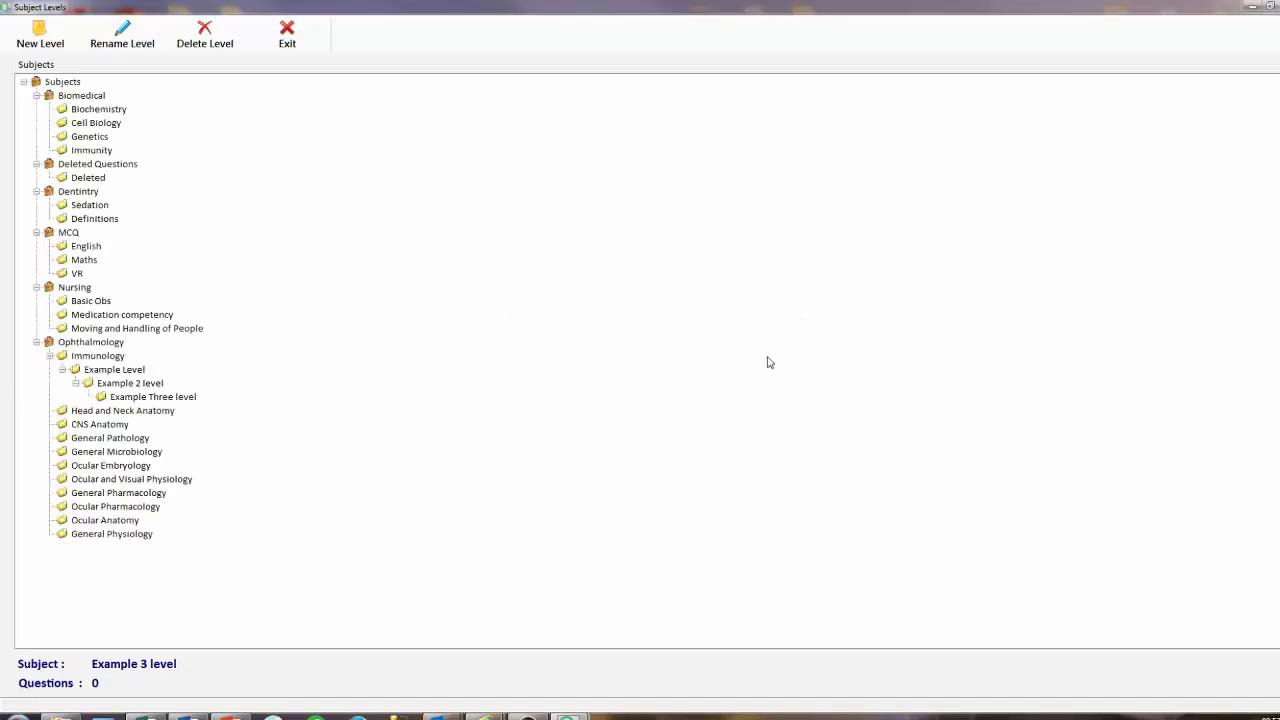
Delete Example Three level, moving its data to Deleted Questions.
left_click(178, 400)
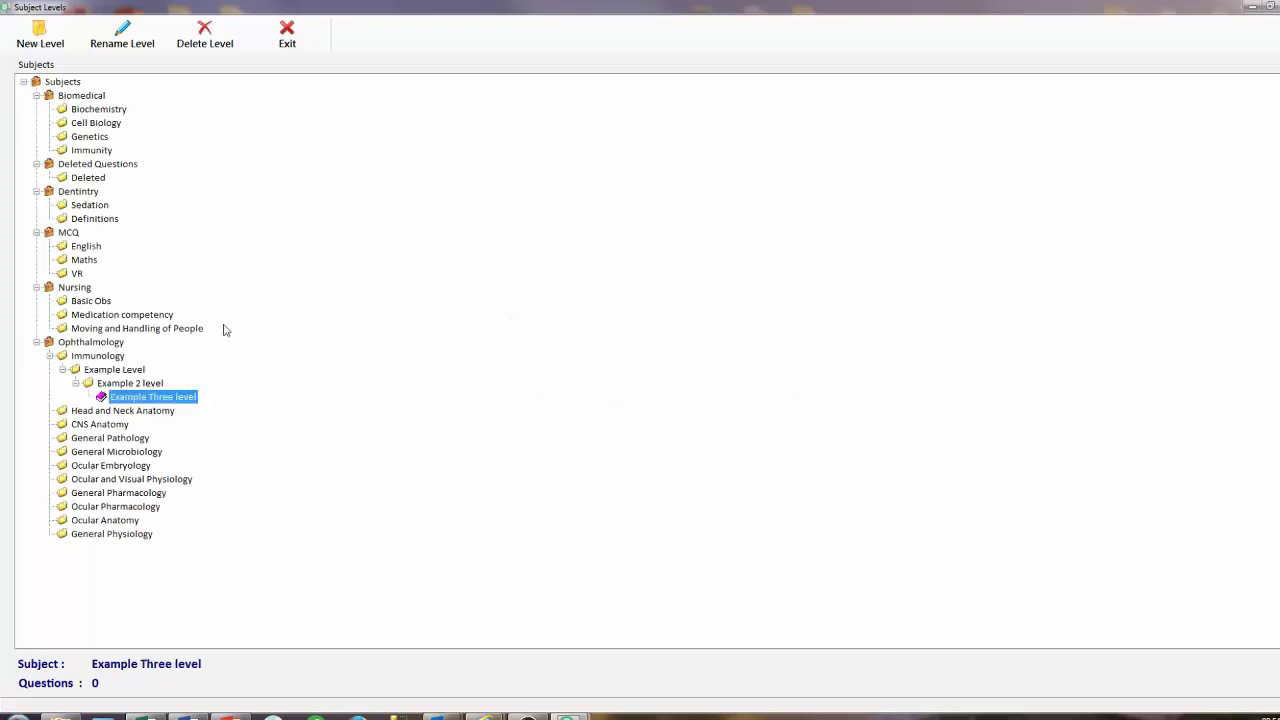
left_click(204, 38)
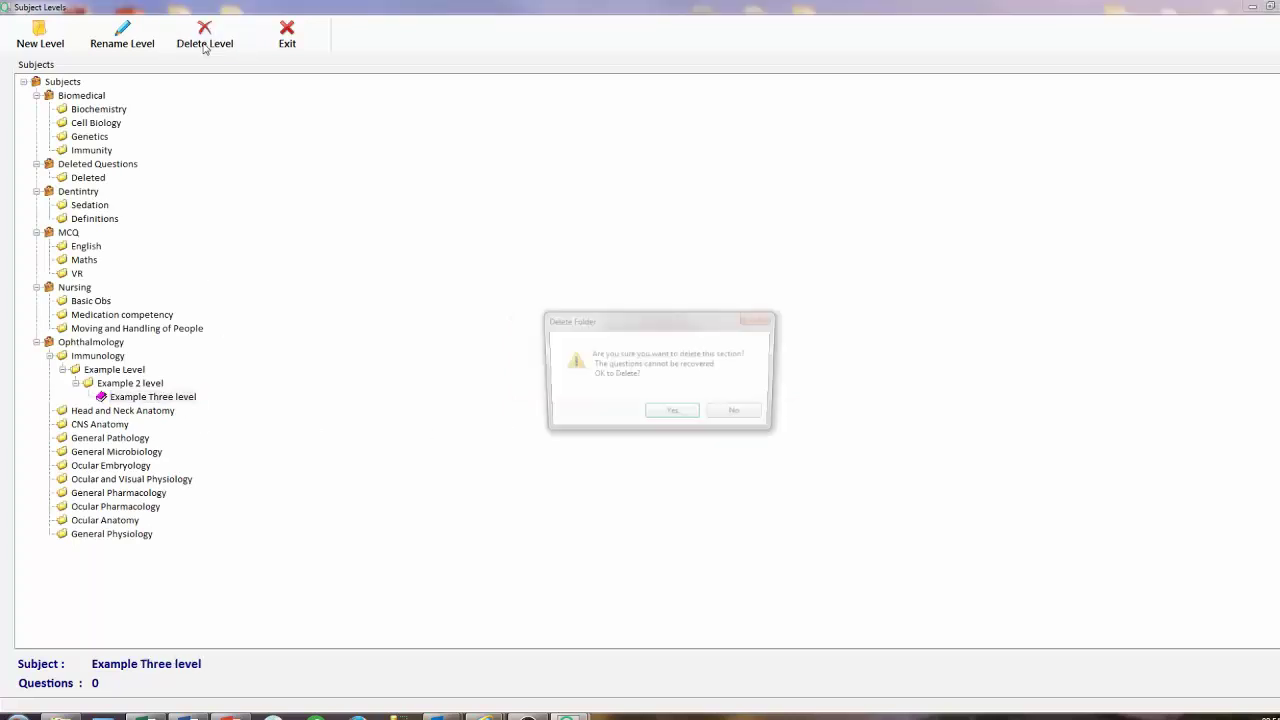
left_click(688, 420)
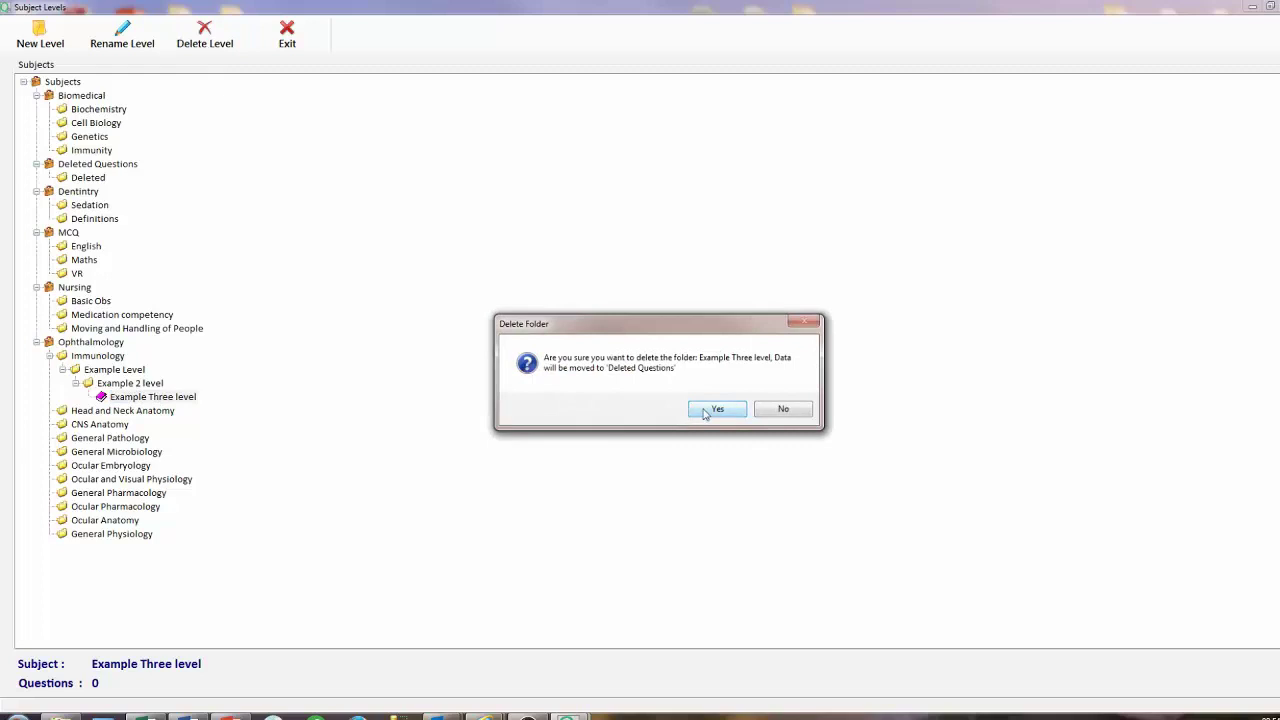
left_click(705, 413)
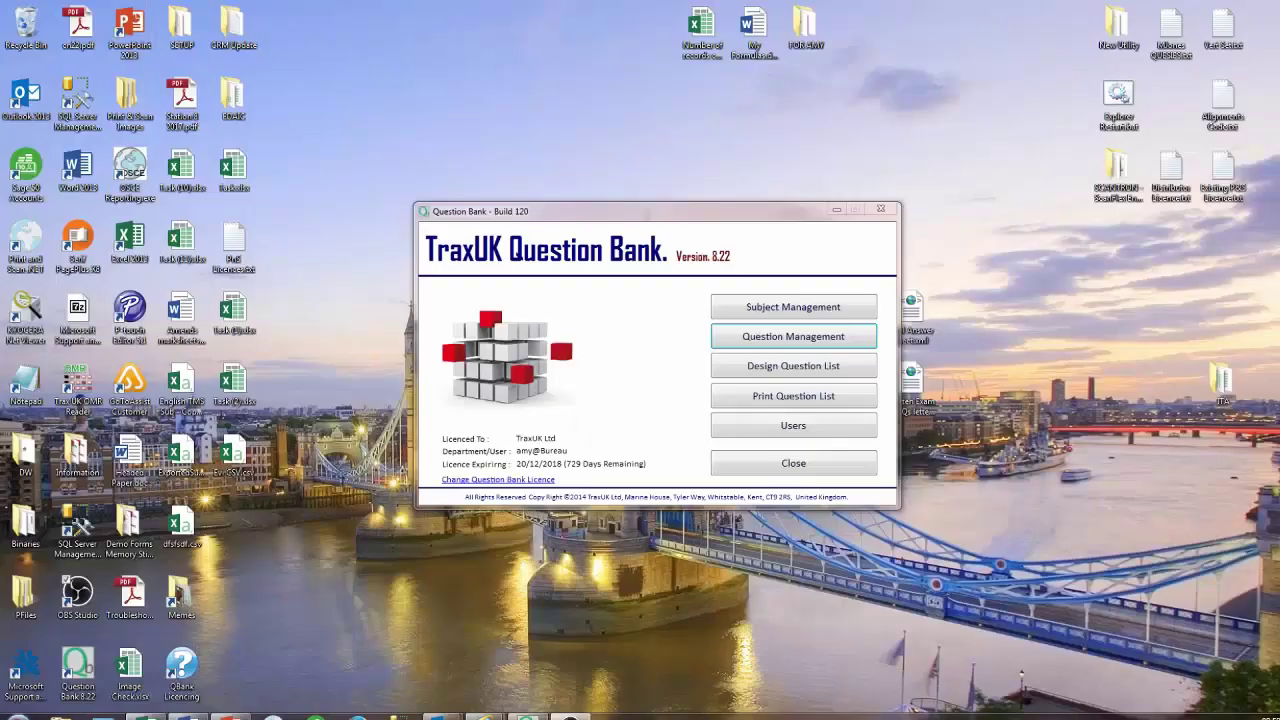
In Question Management, start a Multiple Choice question for Example Level and begin its text.
left_click(849, 337)
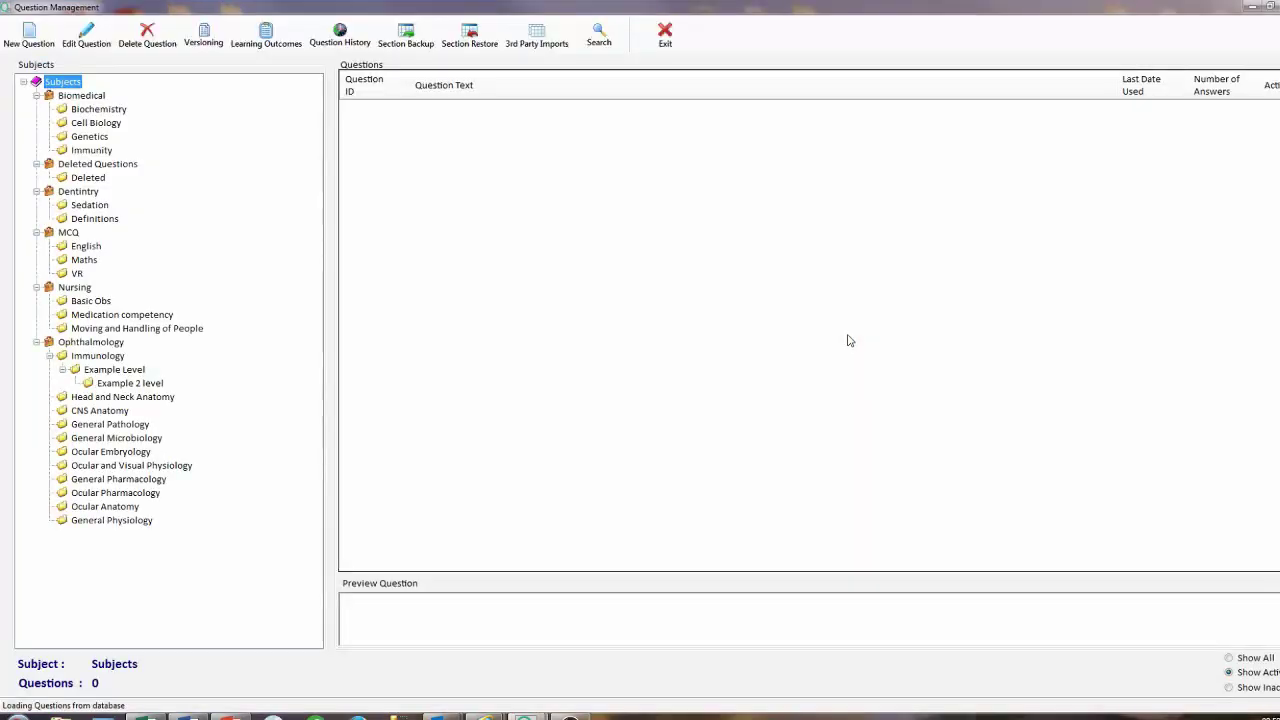
left_click(128, 372)
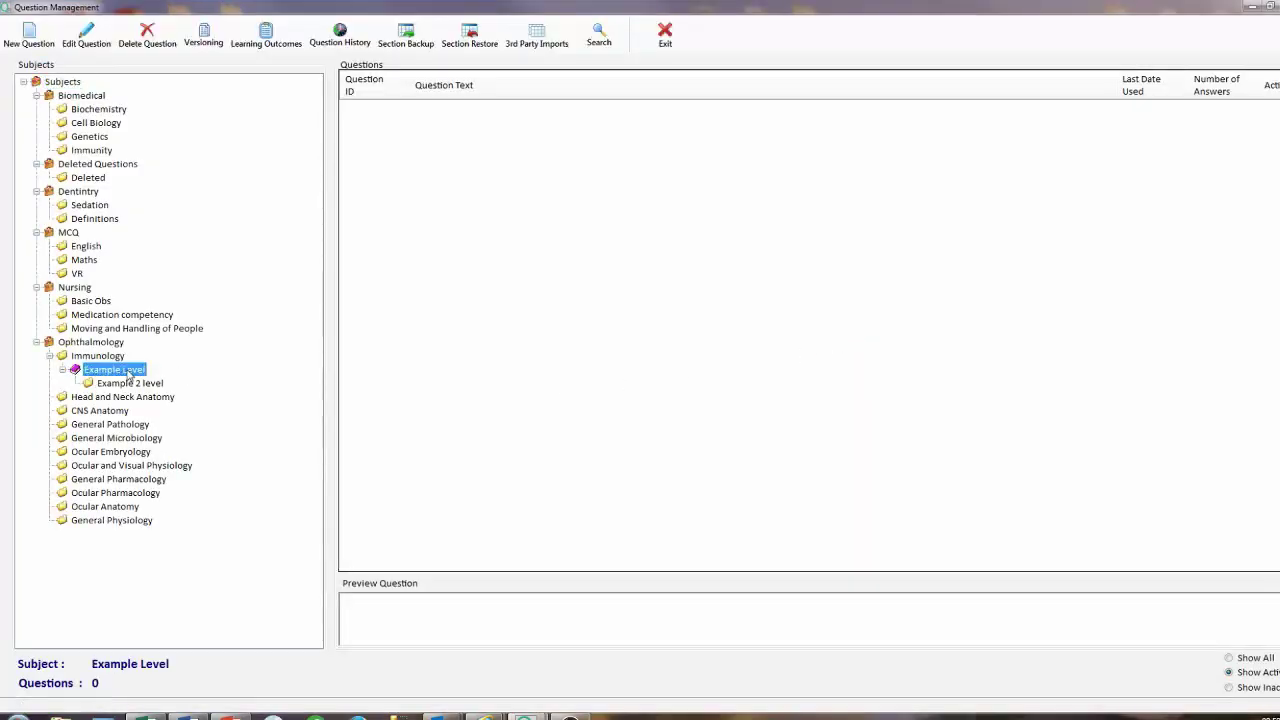
left_click(33, 44)
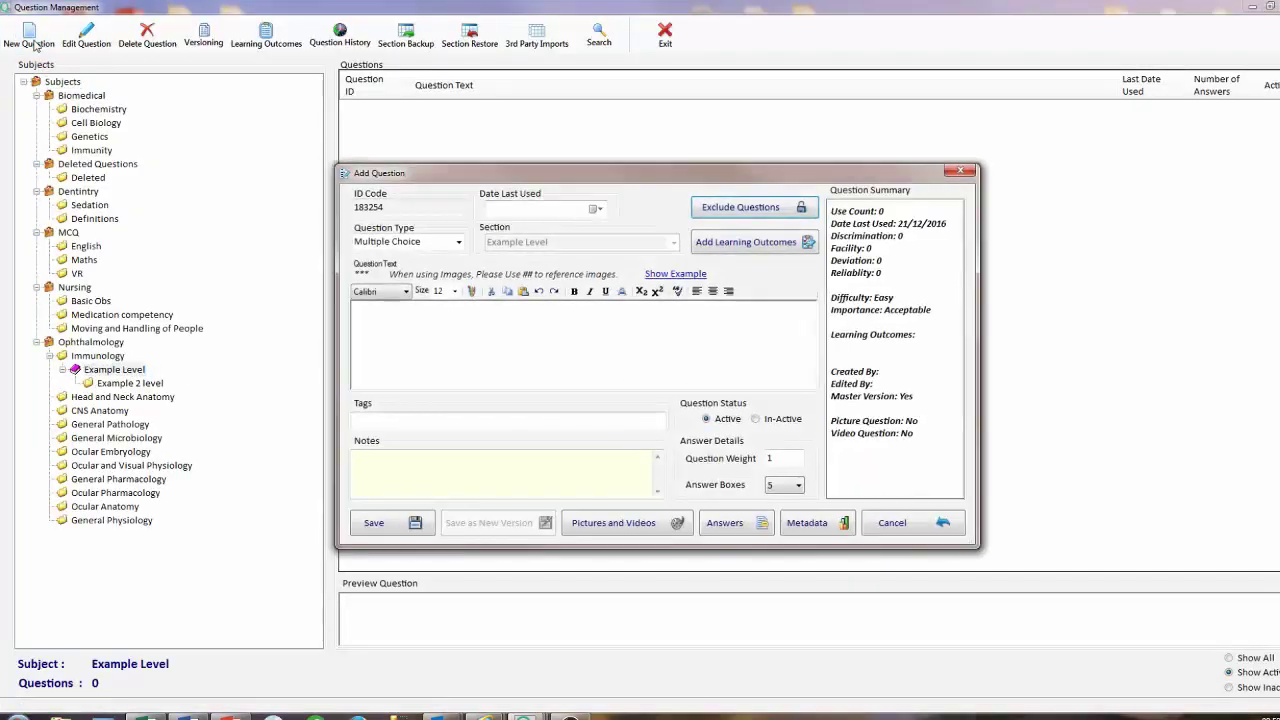
left_click(458, 243)
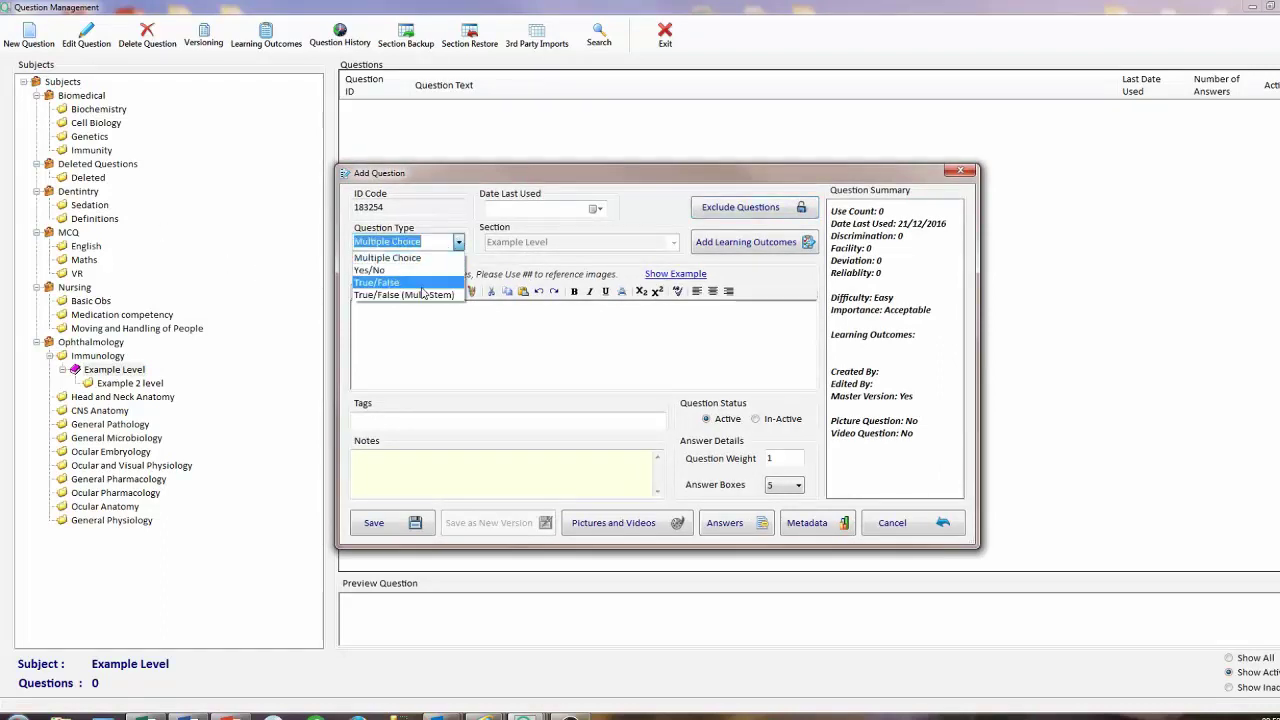
left_click(418, 259)
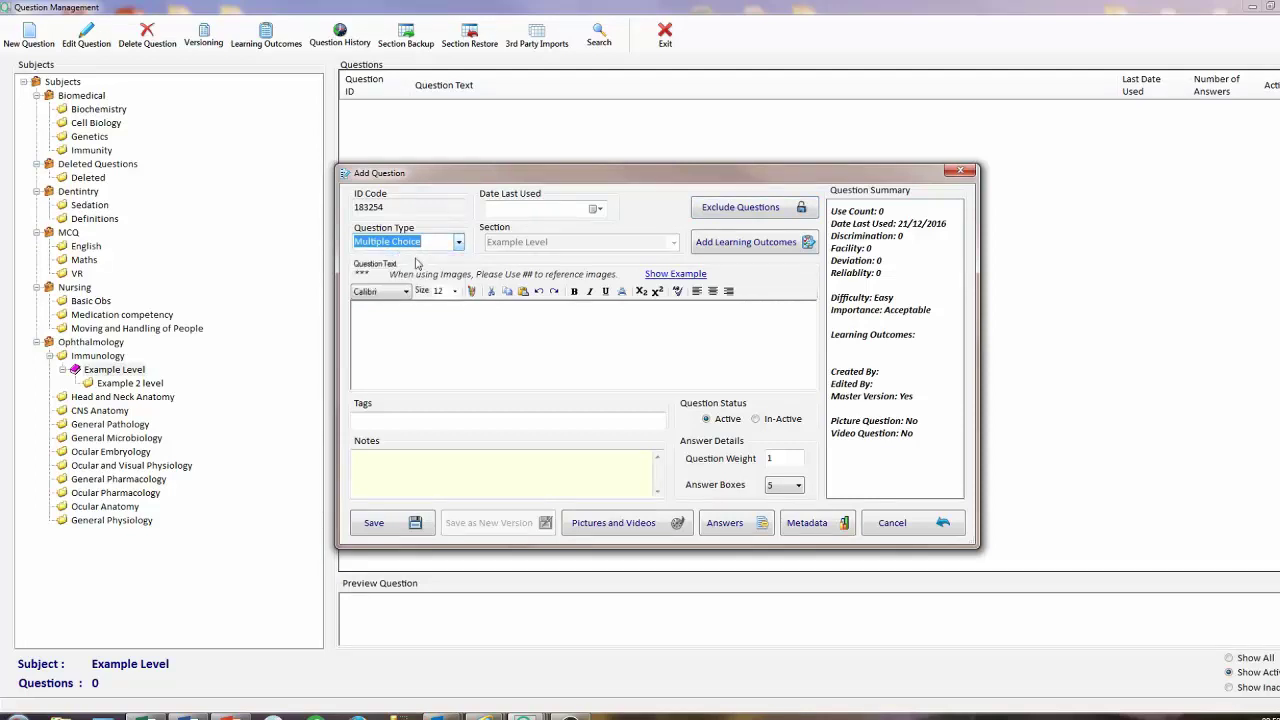
left_click(406, 327)
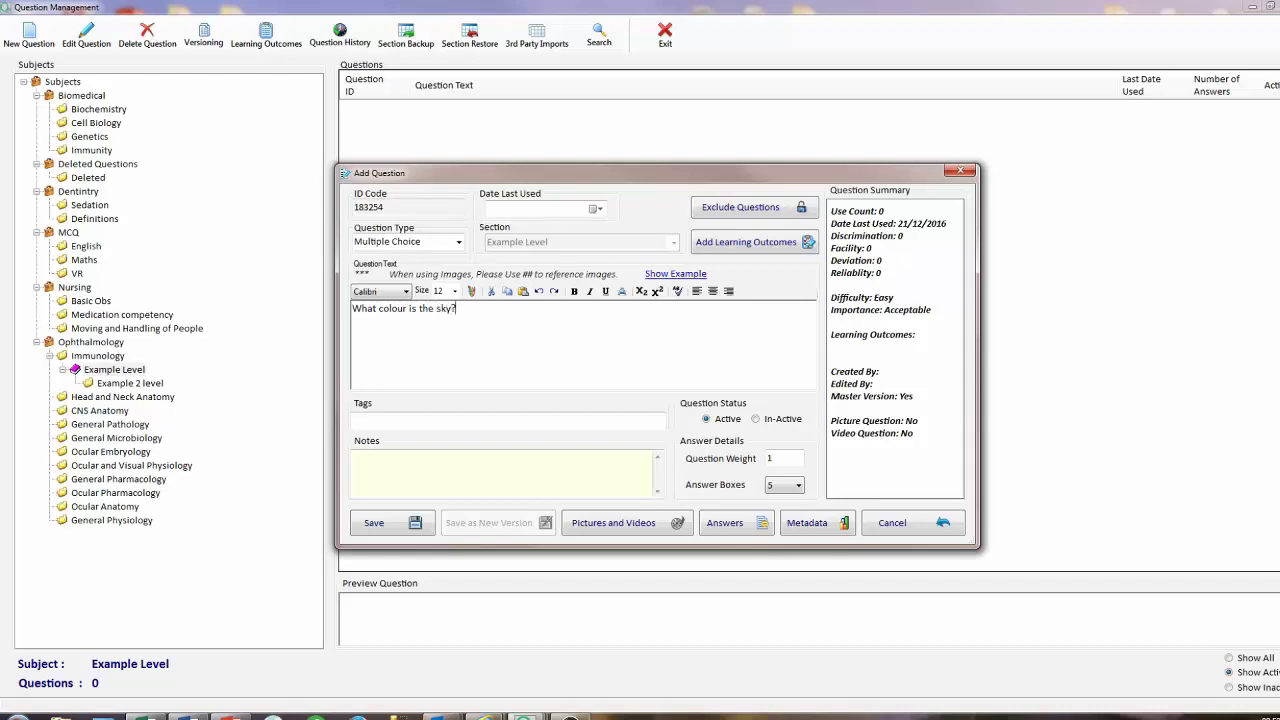
Try Century and Kalinga fonts on the question text, settling on Calibri Light.
left_click_drag(466, 306, 345, 304)
left_click(405, 291)
left_click(368, 490)
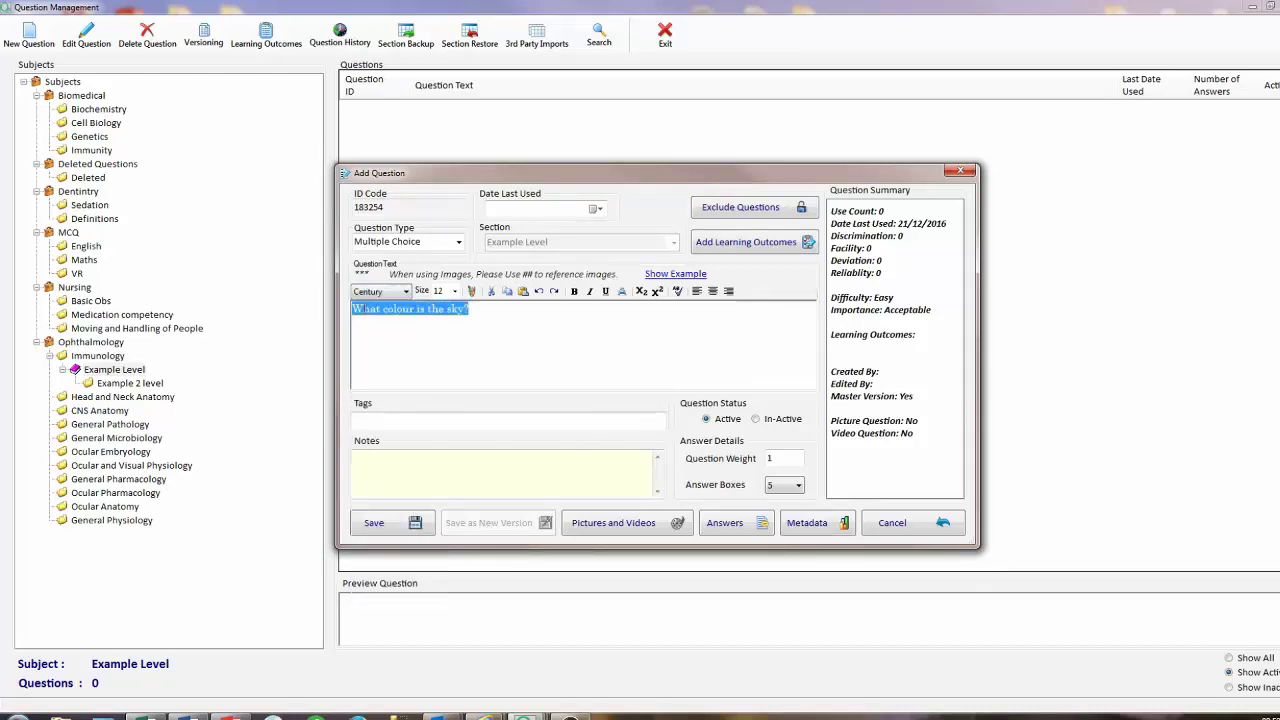
left_click(405, 291)
scroll(387, 500, "down", 15)
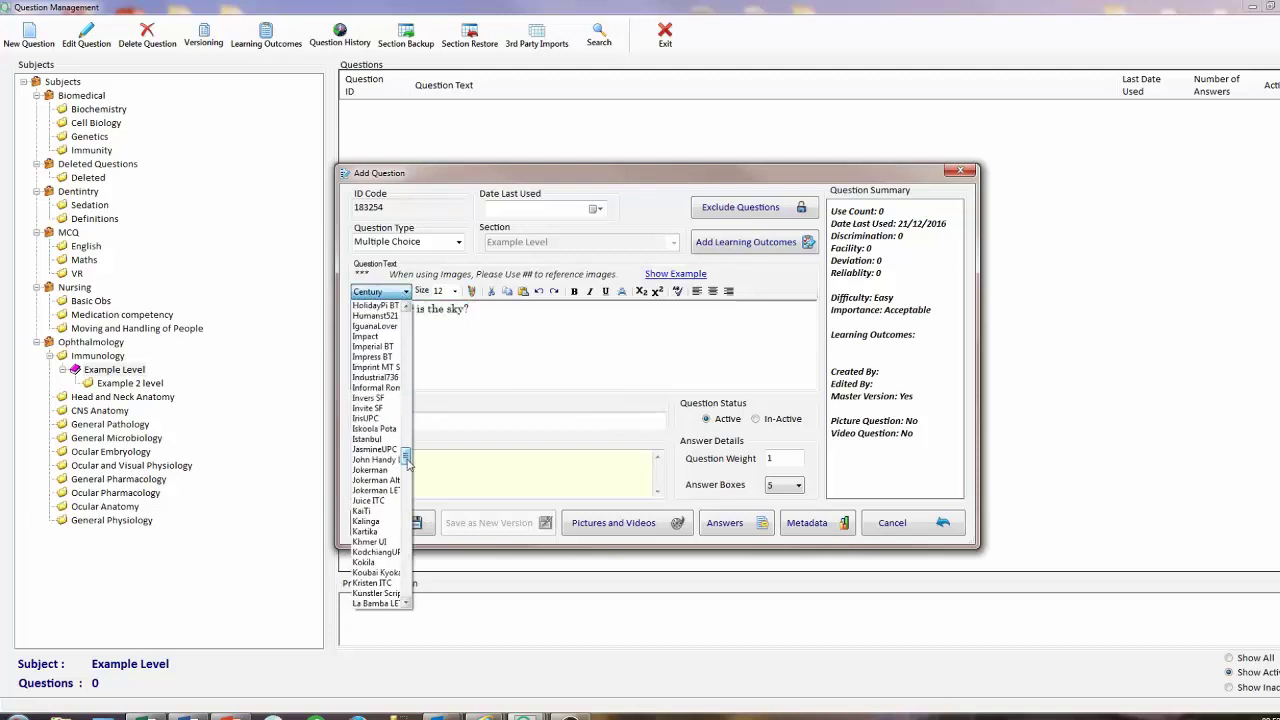
left_click(367, 521)
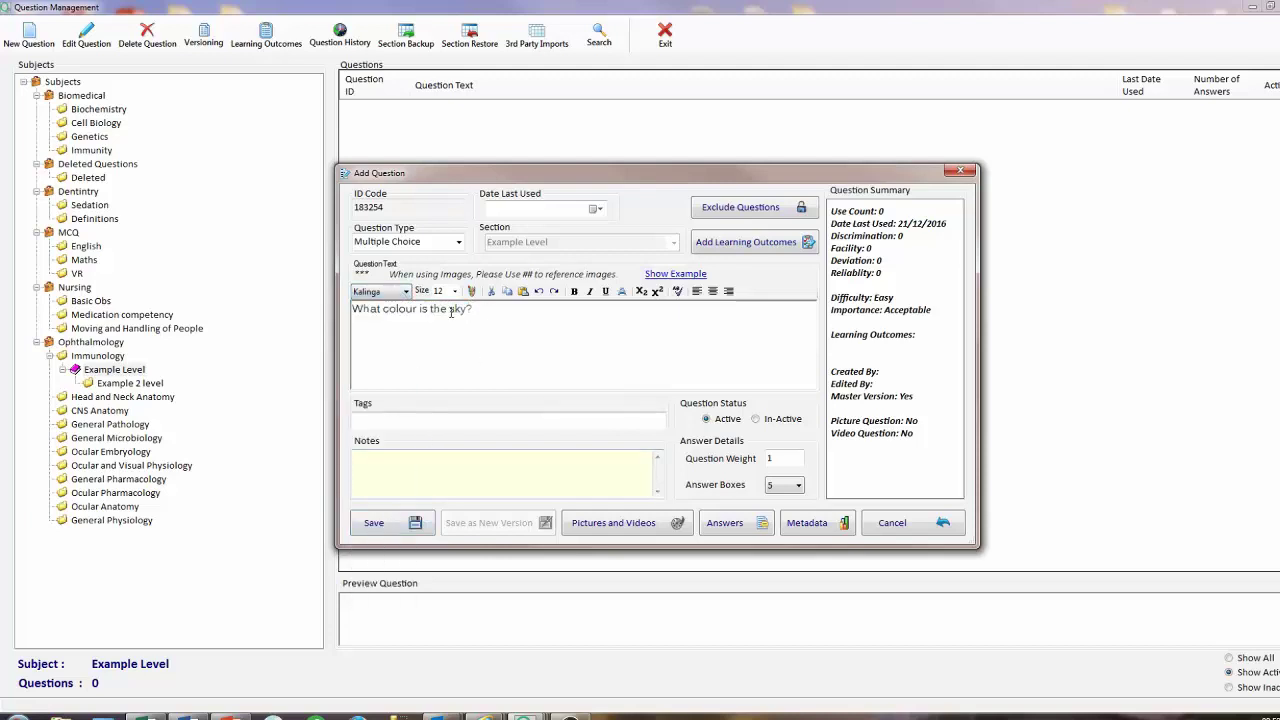
left_click_drag(478, 308, 350, 308)
left_click(393, 291)
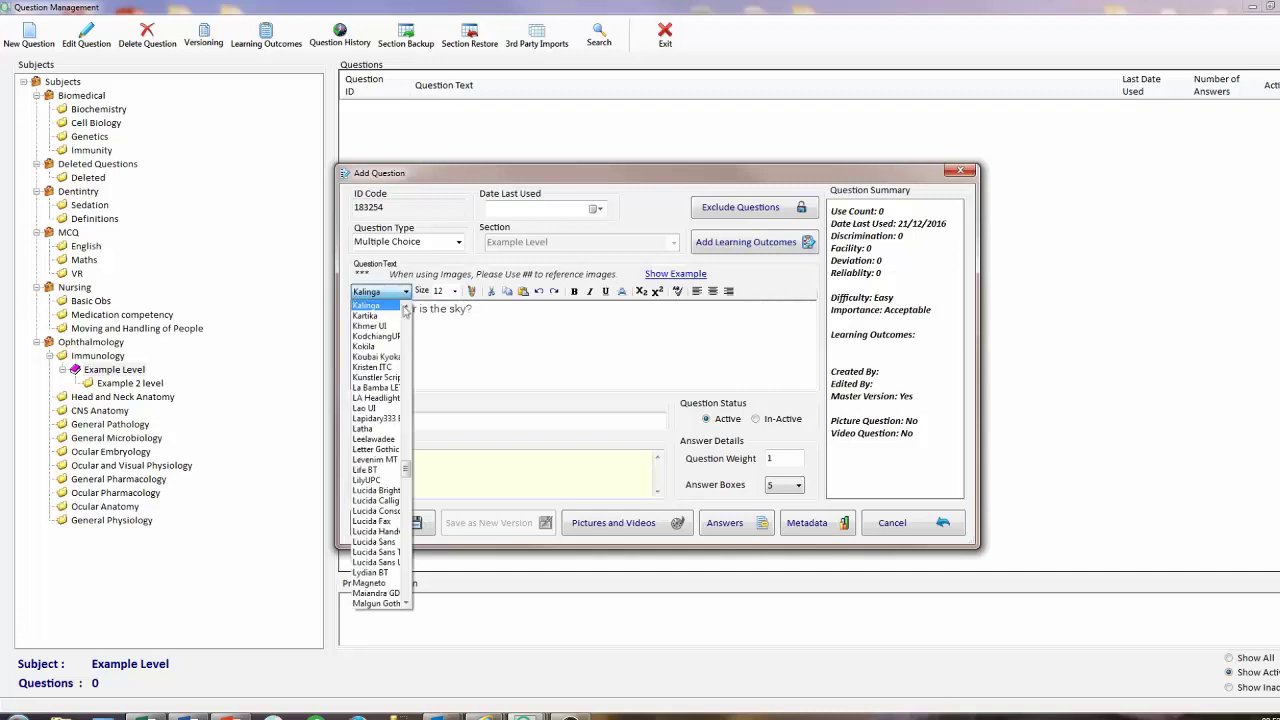
scroll(405, 390, "up", 12)
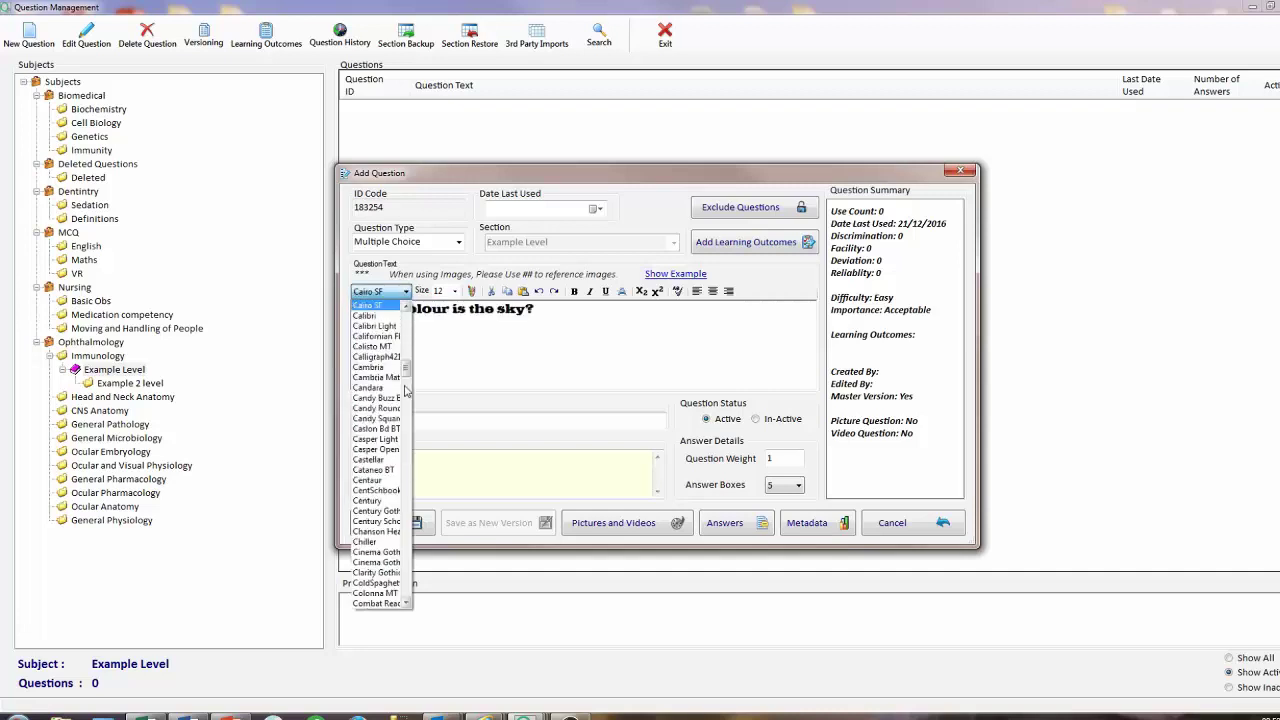
left_click(382, 325)
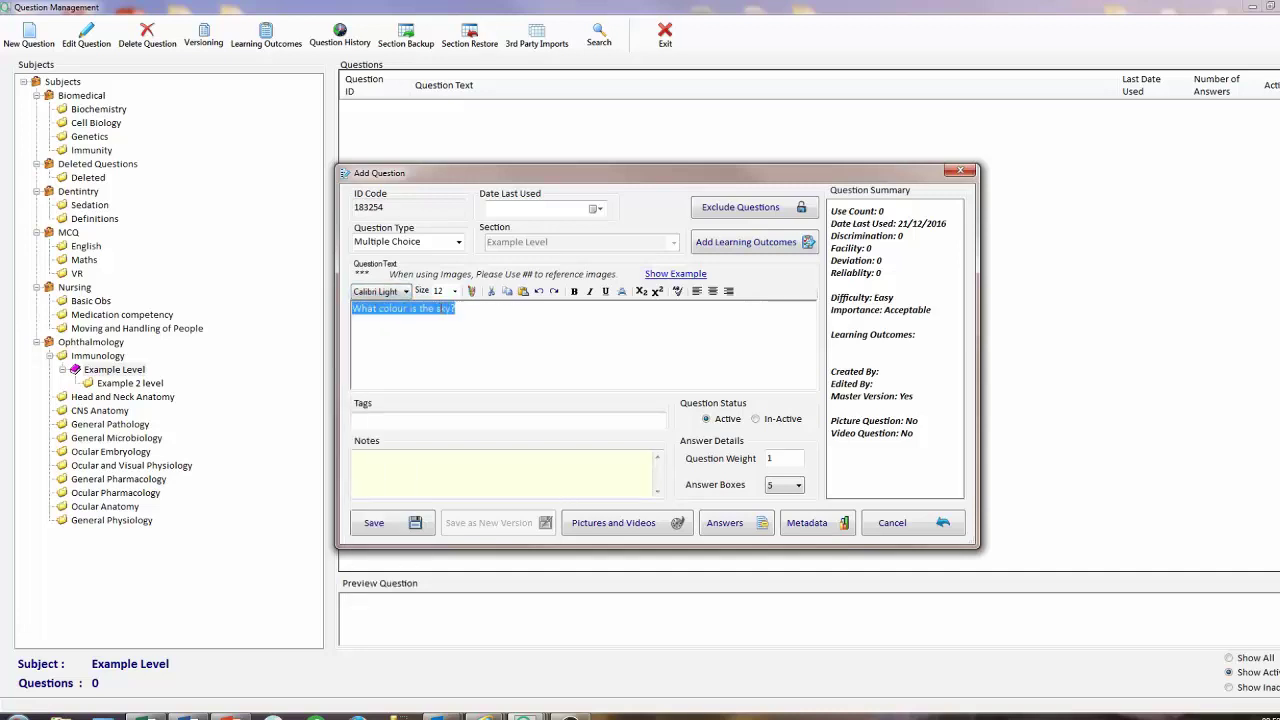
Make the word 'sky' bold, italic and green.
left_click_drag(436, 308, 452, 309)
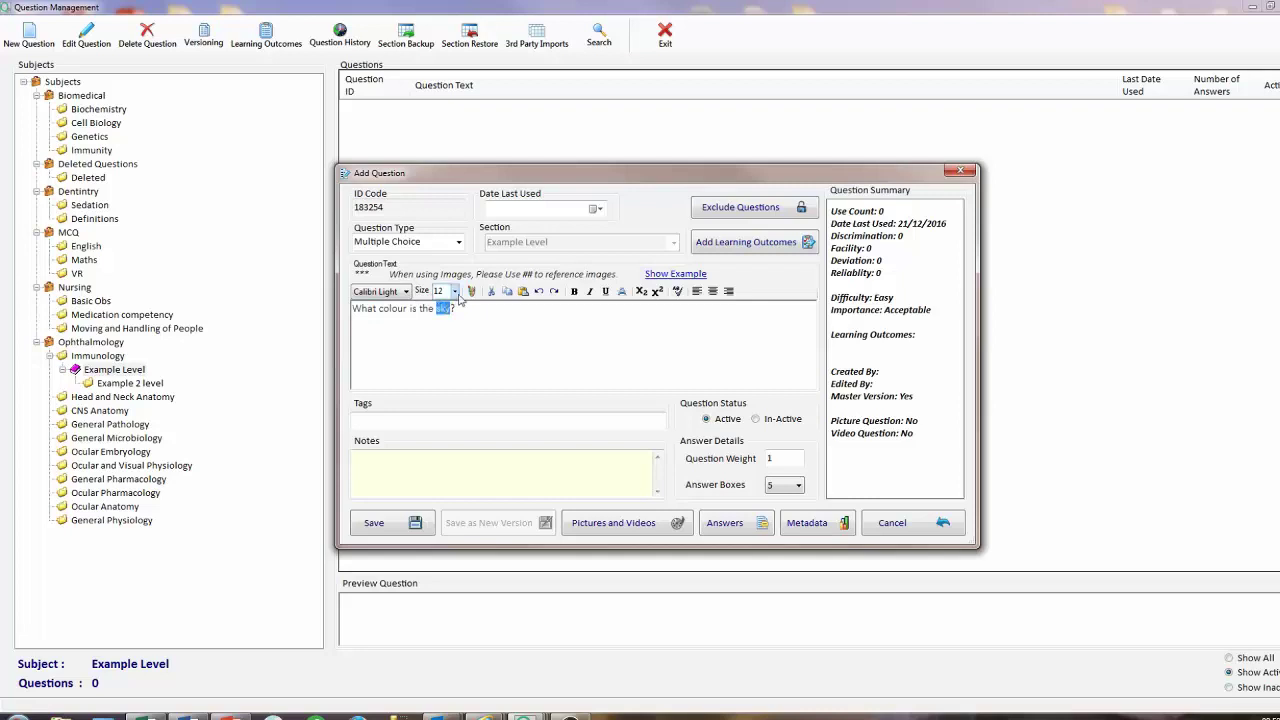
left_click(575, 291)
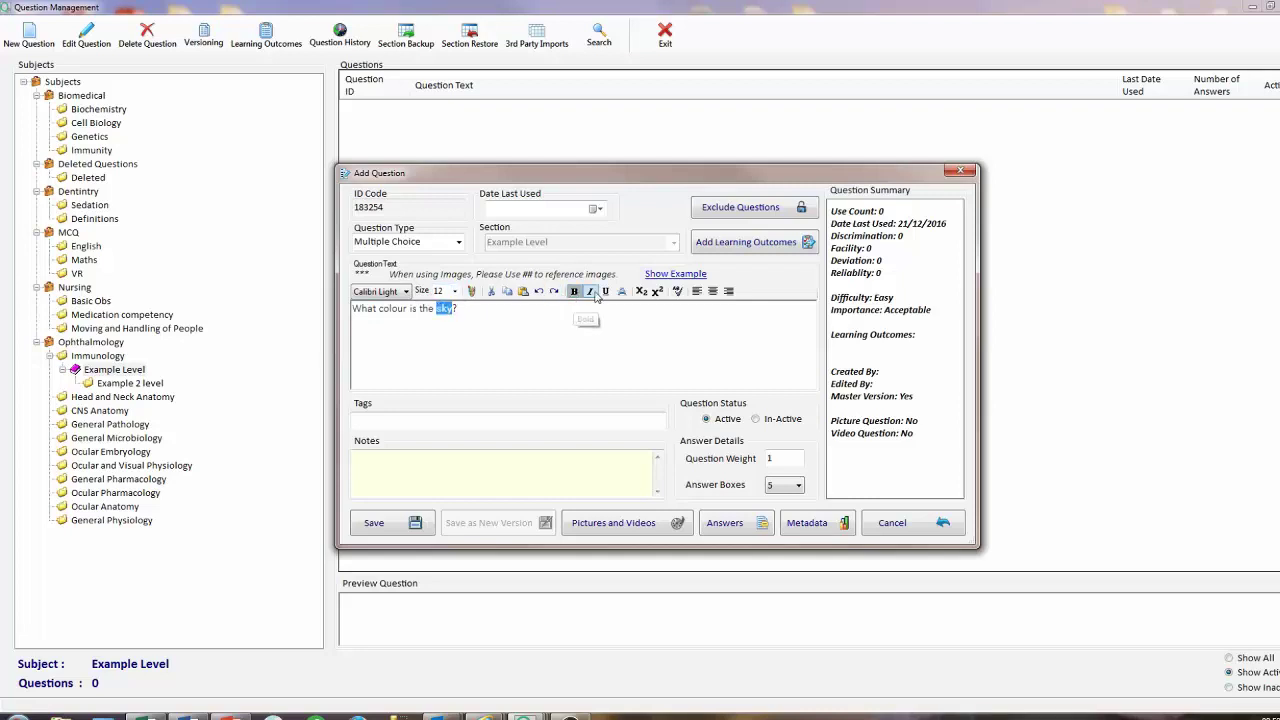
left_click(589, 291)
left_click(471, 291)
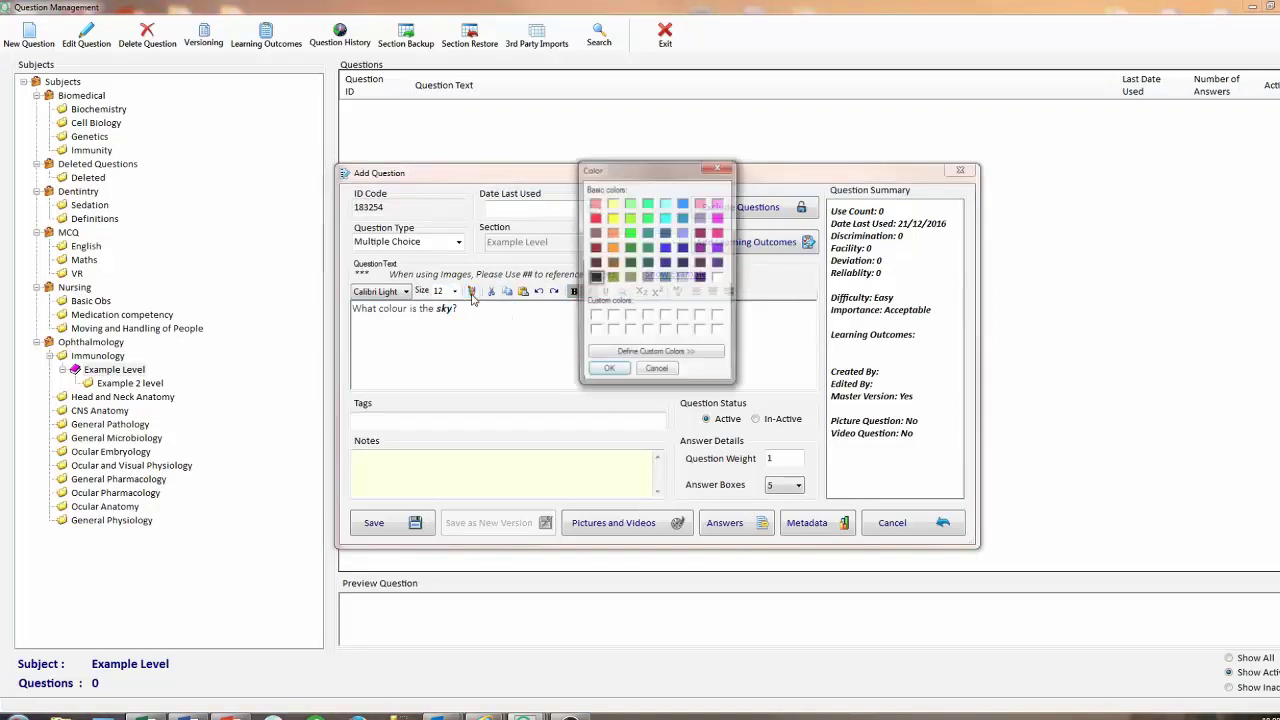
left_click(629, 247)
left_click(607, 371)
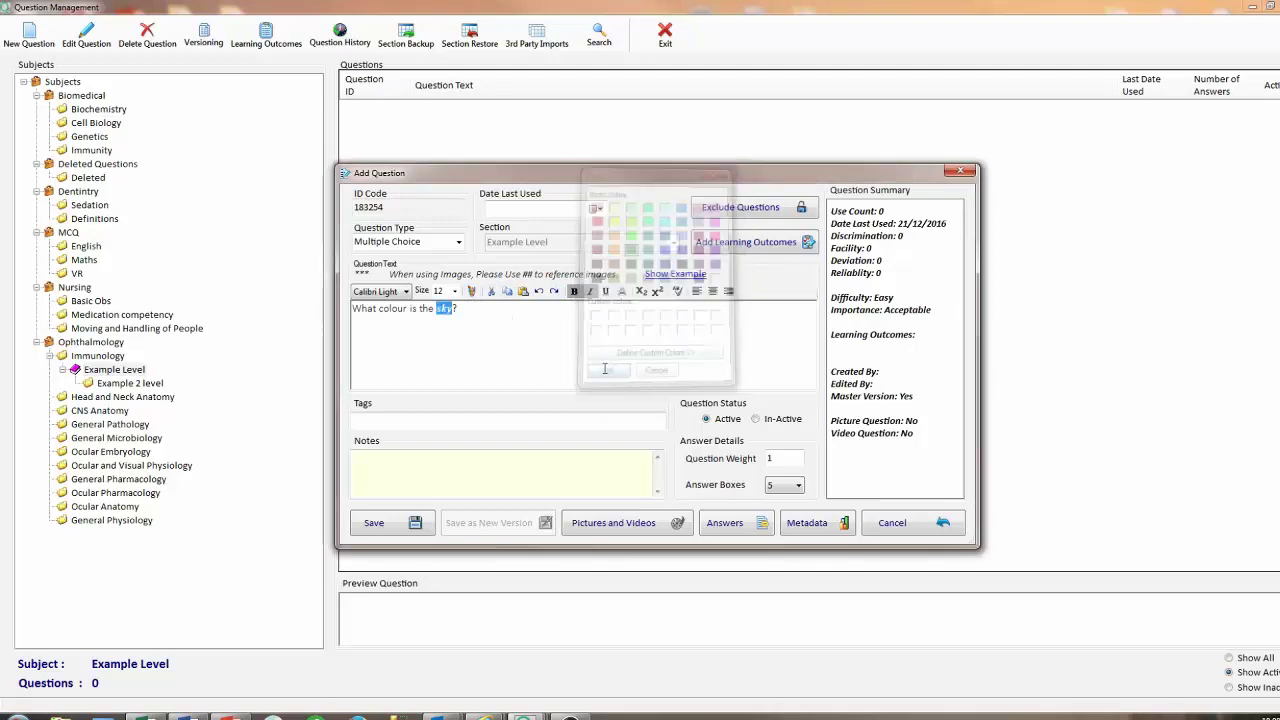
Set the whole question text to size 16 and turn 'sky' back to black.
left_click_drag(479, 316, 350, 310)
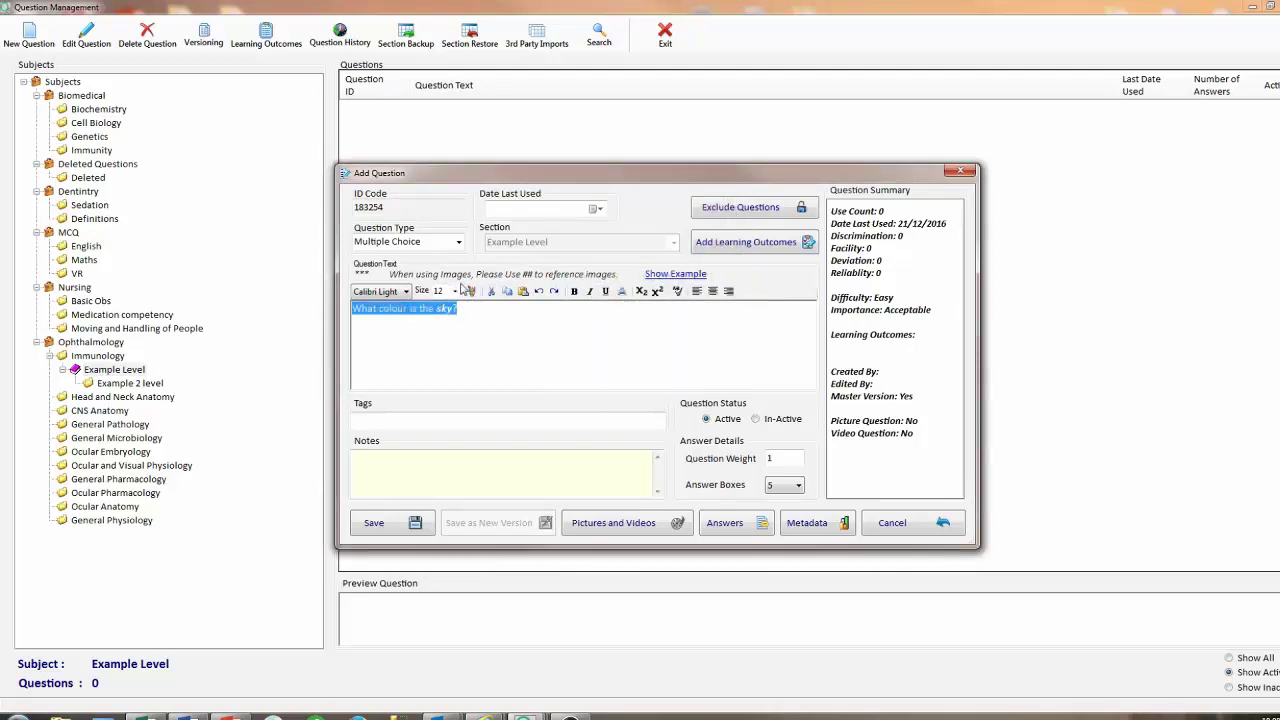
left_click(454, 291)
left_click(449, 387)
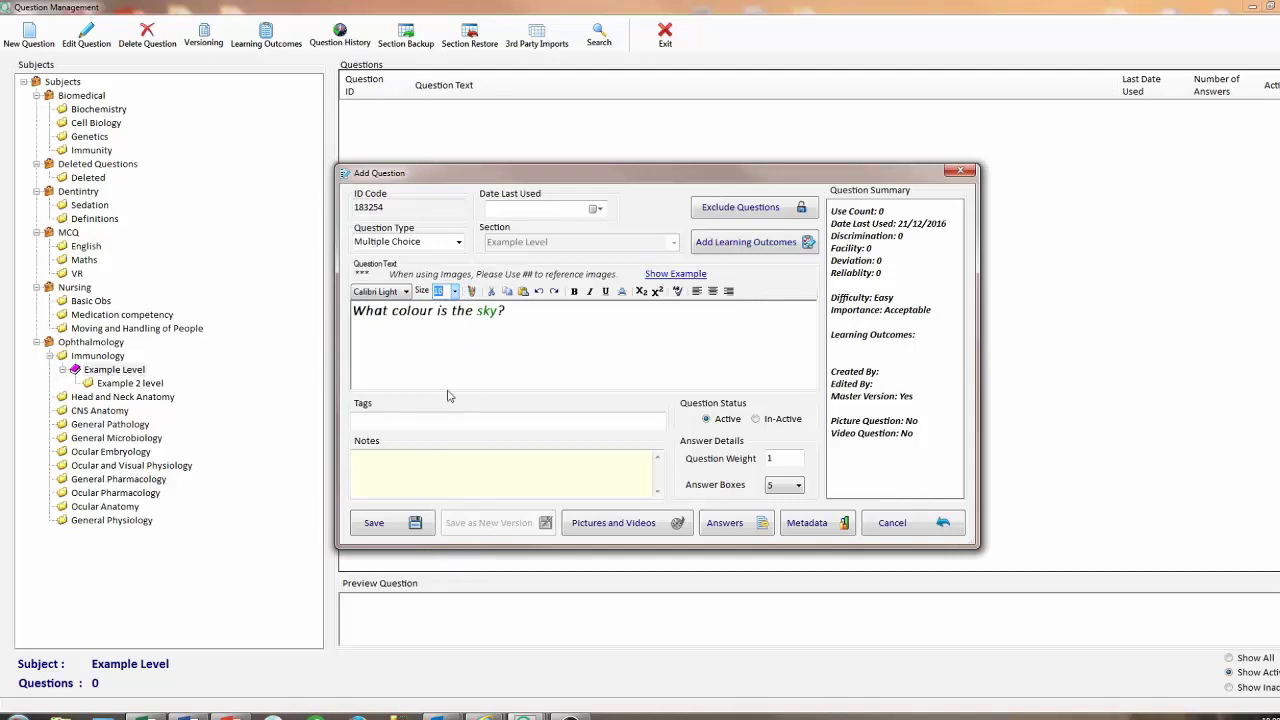
left_click_drag(476, 311, 500, 311)
left_click(471, 291)
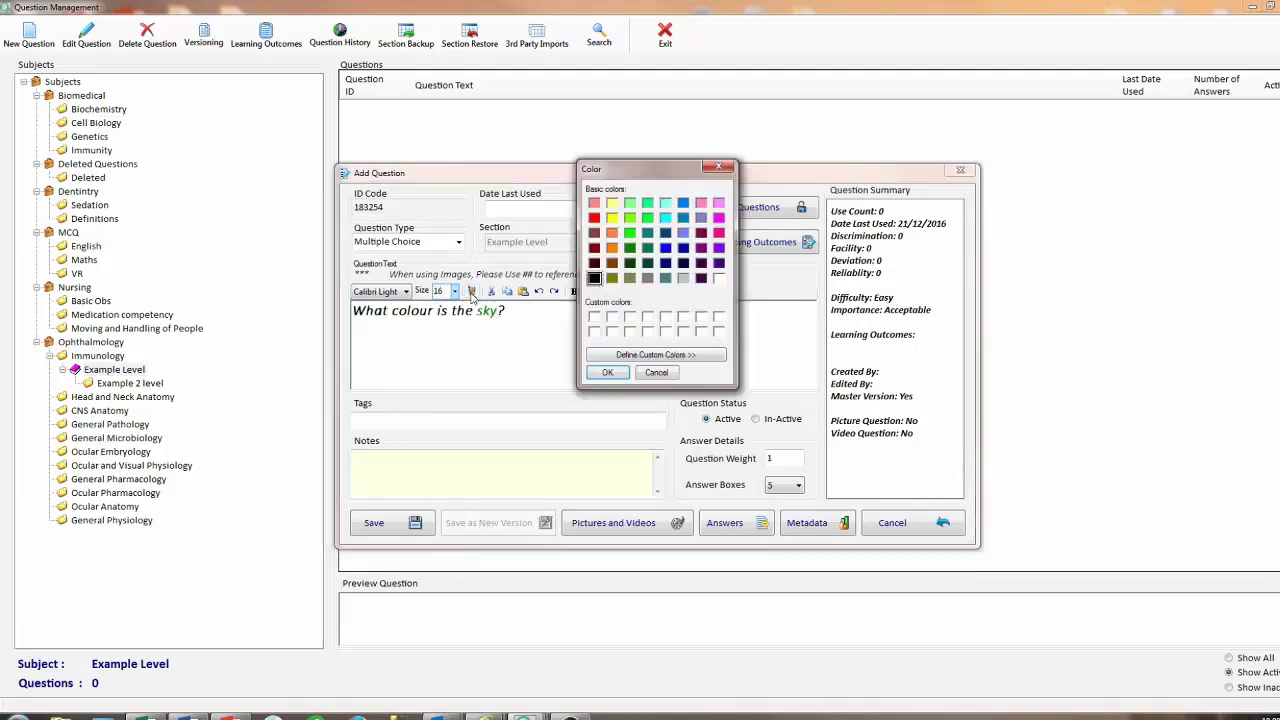
left_click(607, 372)
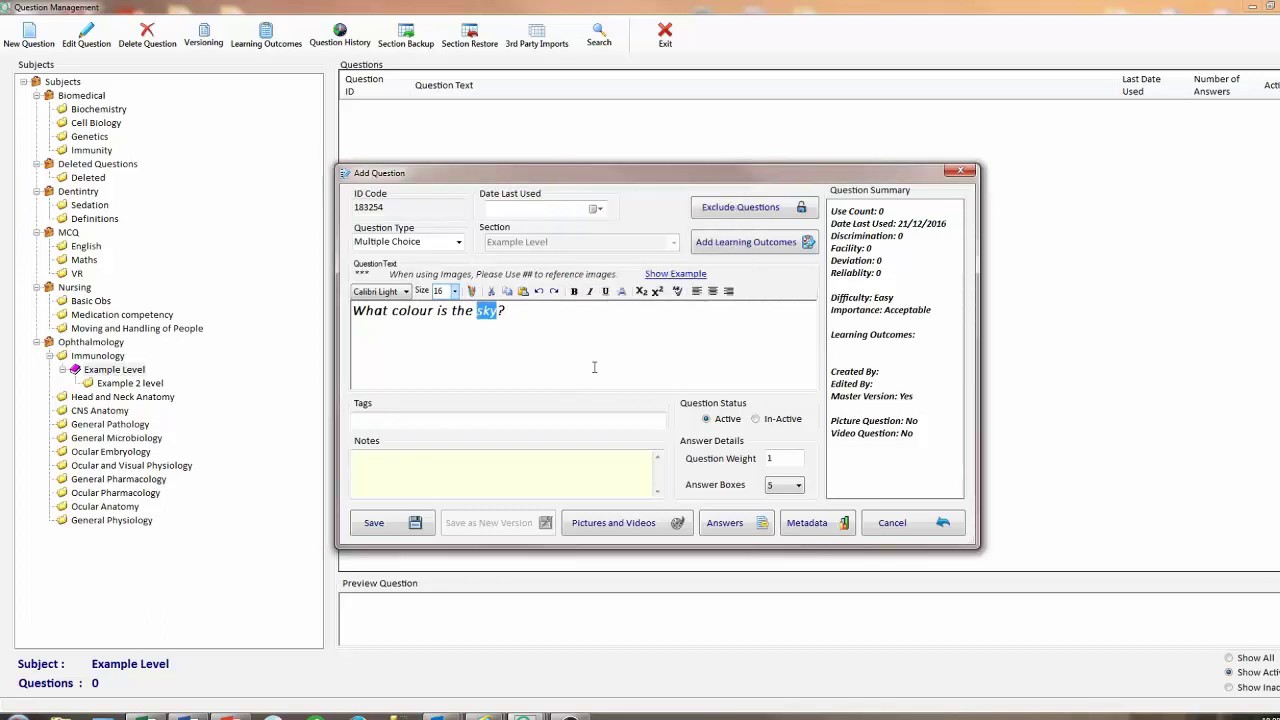
left_click(584, 340)
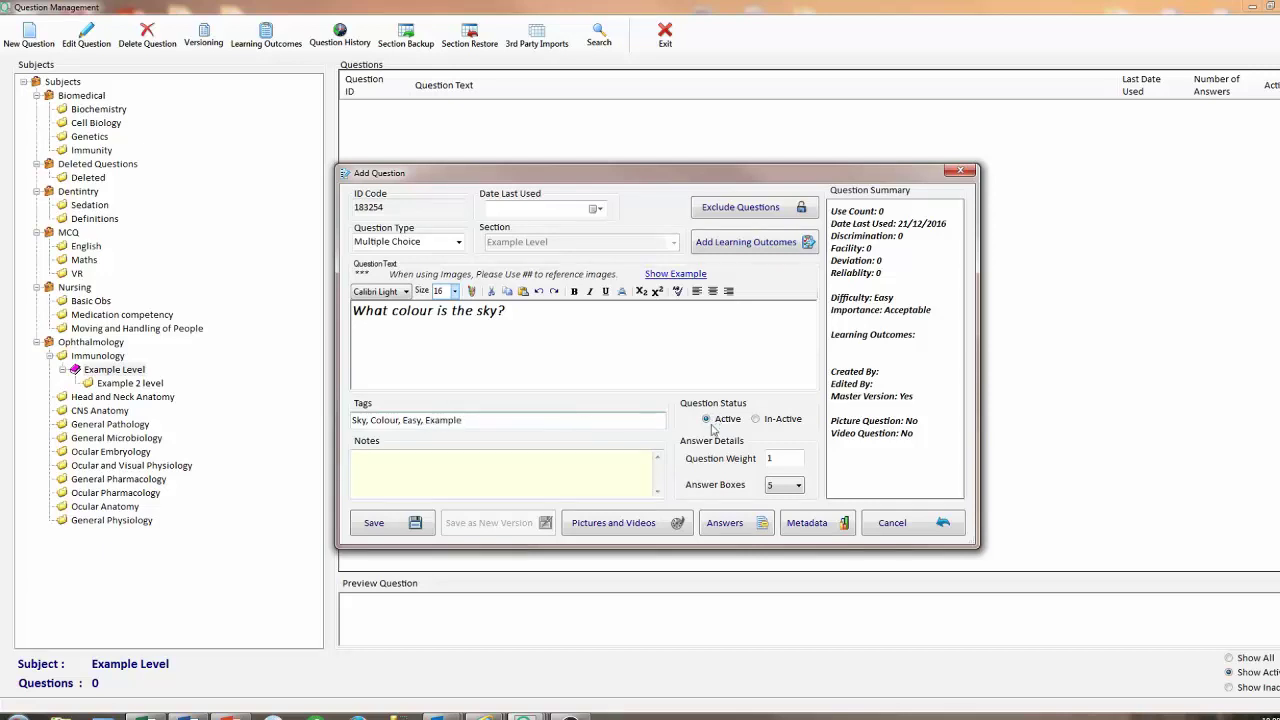
Set the question weight to 2 and the number of answer boxes to 4.
left_click(777, 457)
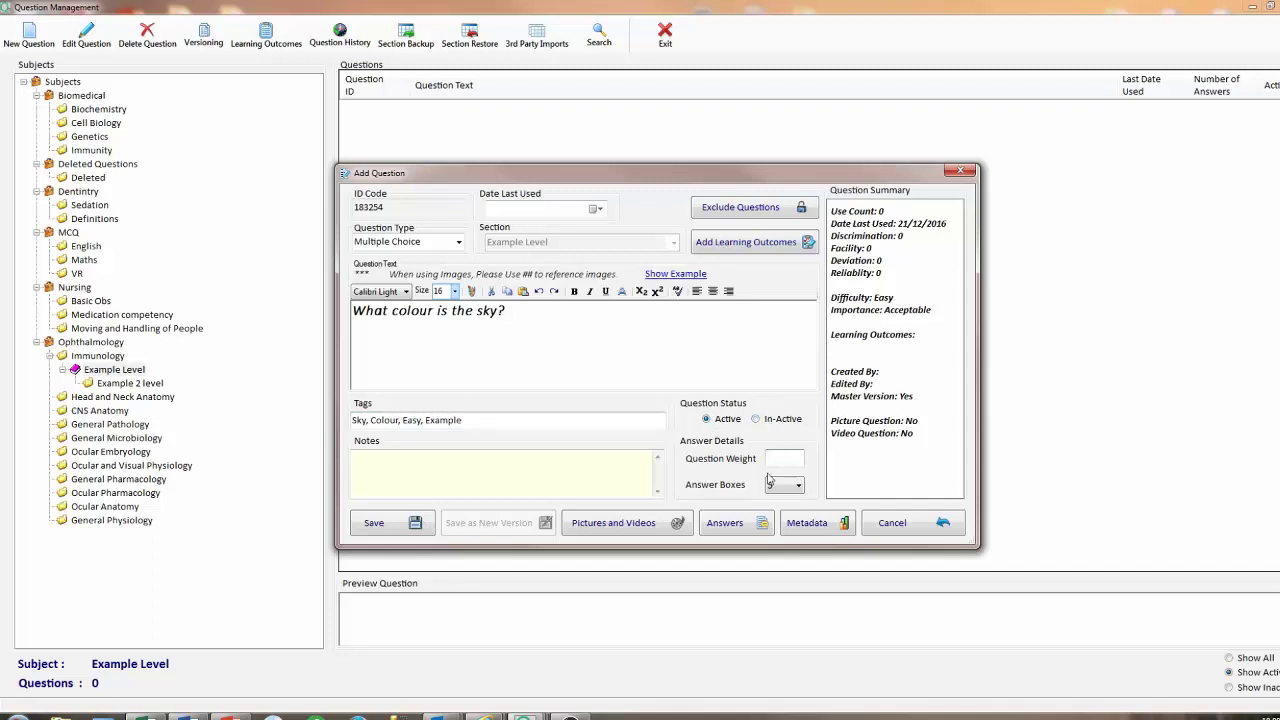
type("2")
left_click(772, 484)
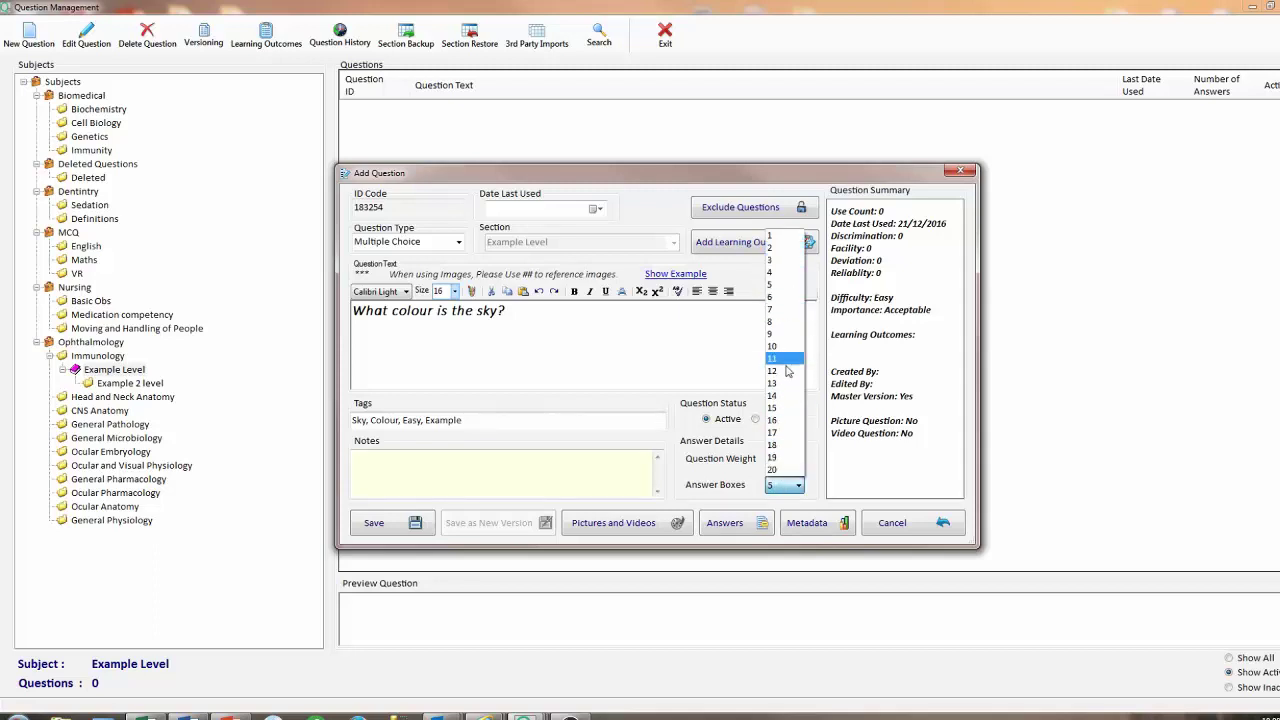
left_click(785, 273)
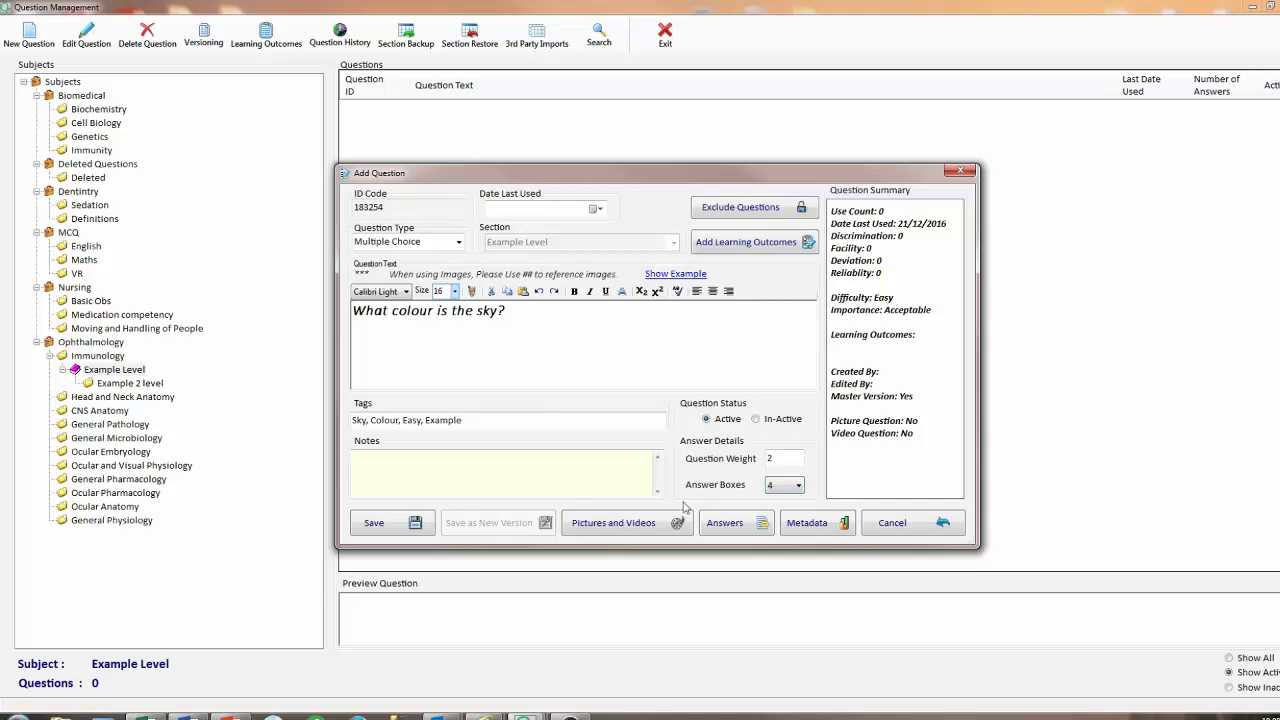
Attach the picture Bennets Bluff.gif to the question.
left_click(640, 528)
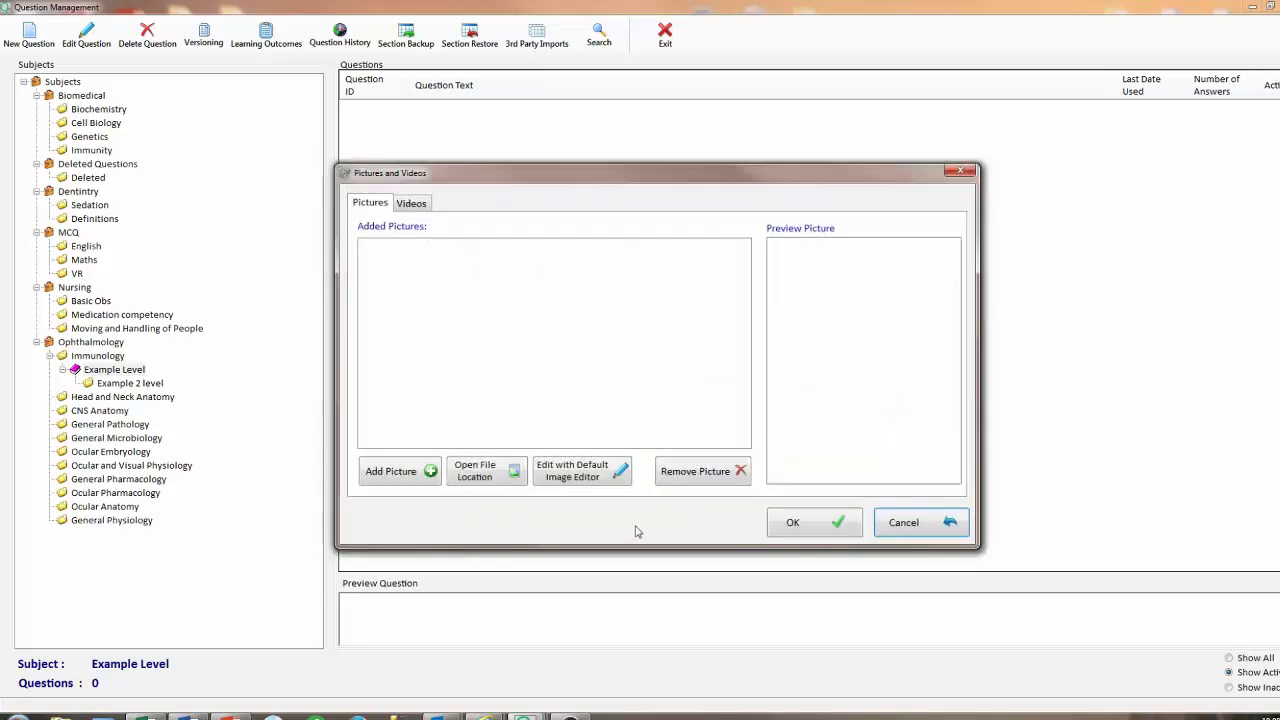
left_click(430, 475)
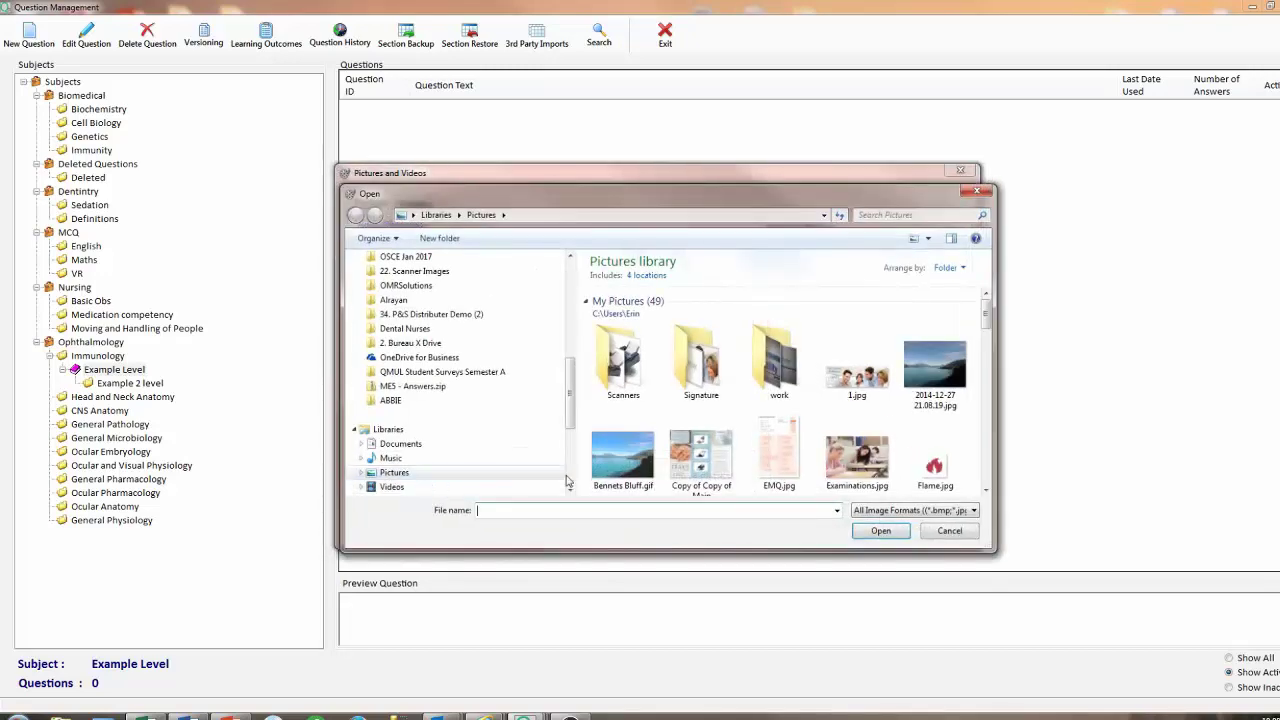
double_click(625, 470)
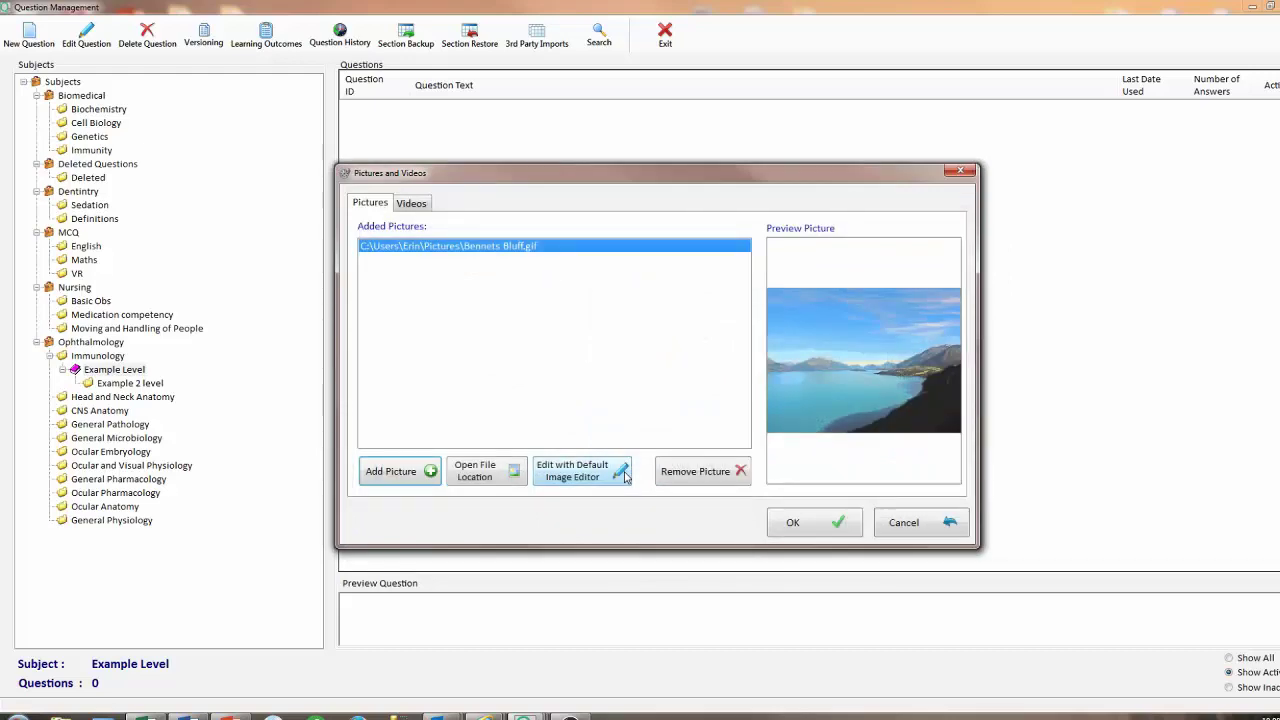
left_click(789, 525)
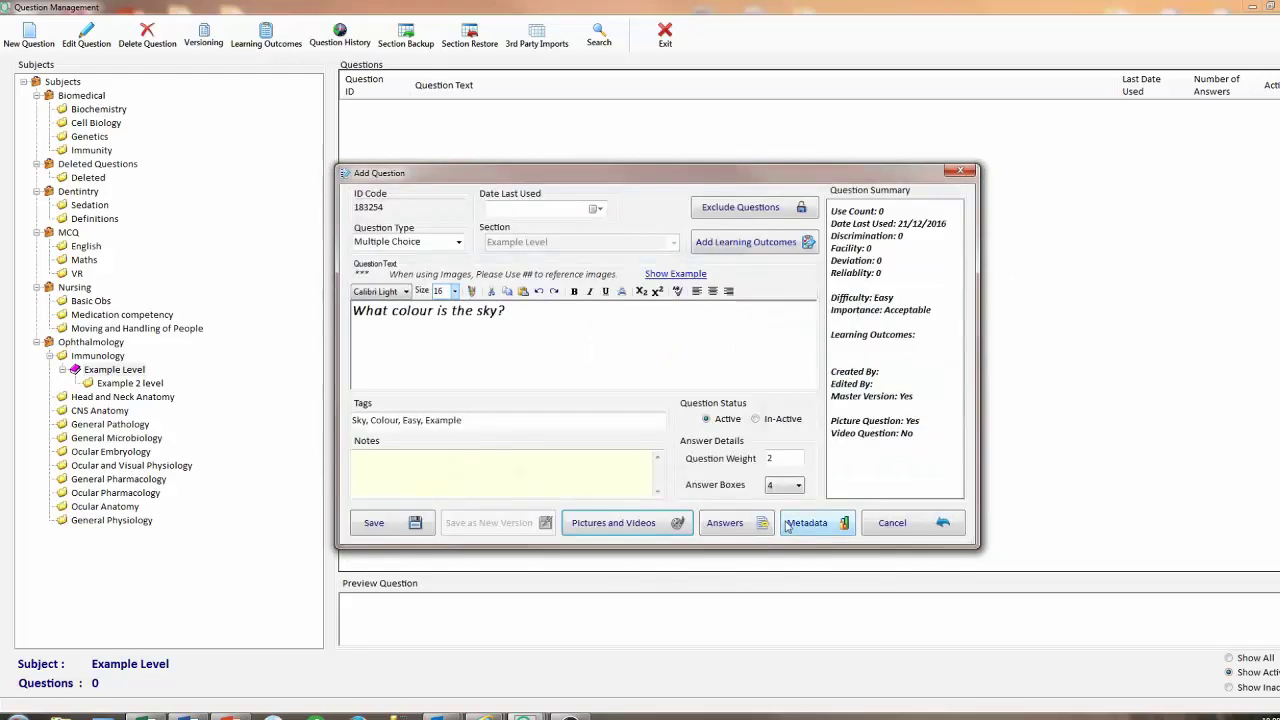
Type the four answer options, with Blue as the fourth.
left_click(735, 523)
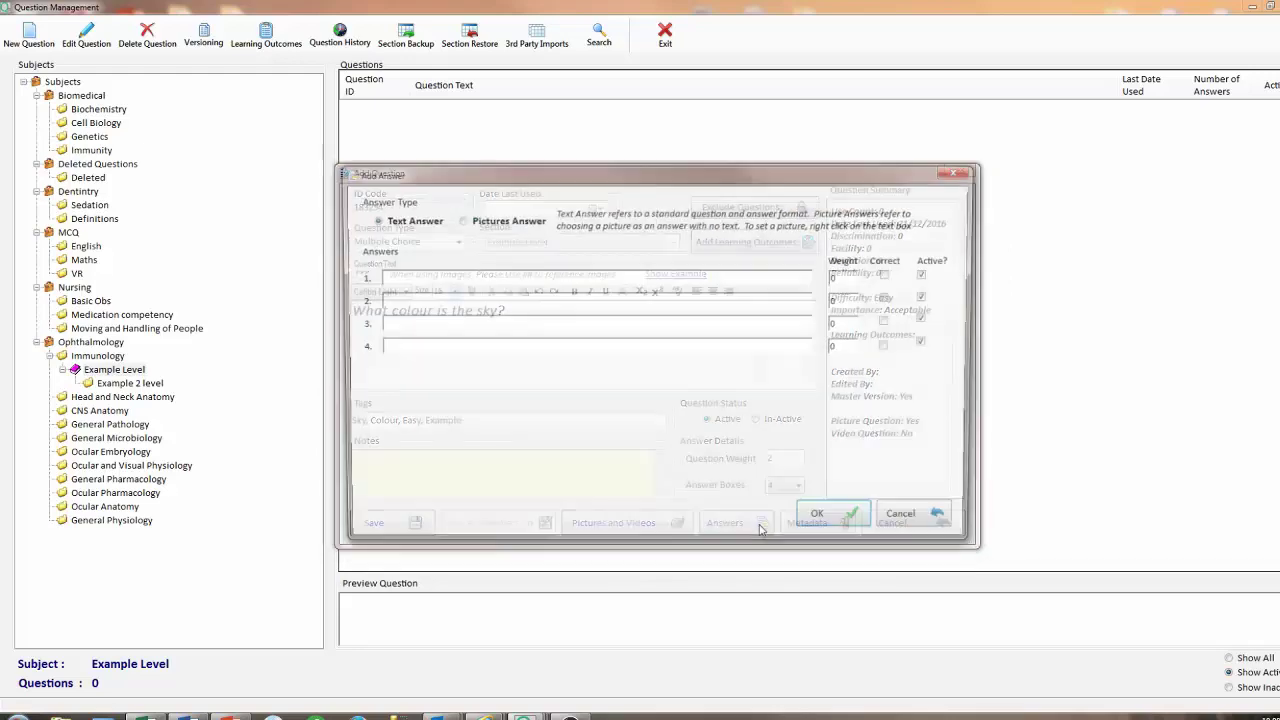
left_click(465, 280)
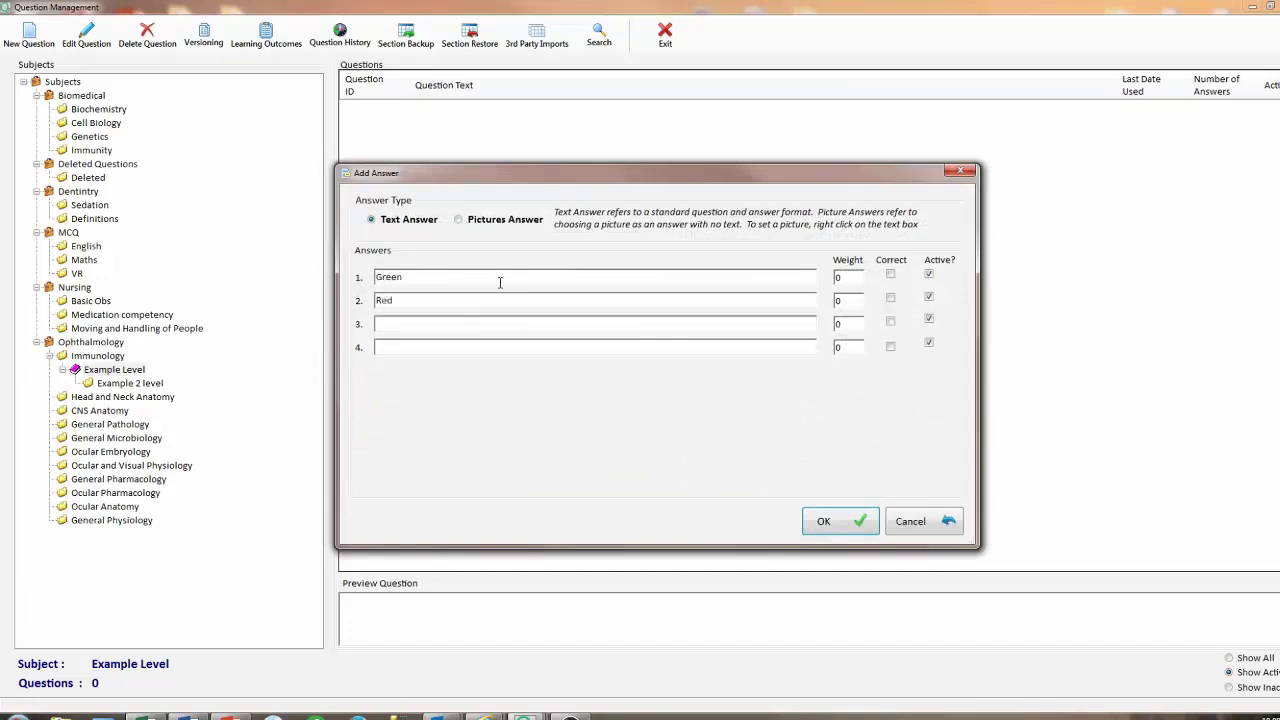
type("Organce")
type("e")
key("Tab")
type("Bluer")
Mark the fourth answer correct with weight 2 and save the question.
left_click(891, 347)
left_click_drag(849, 348, 819, 348)
type("2")
left_click(851, 527)
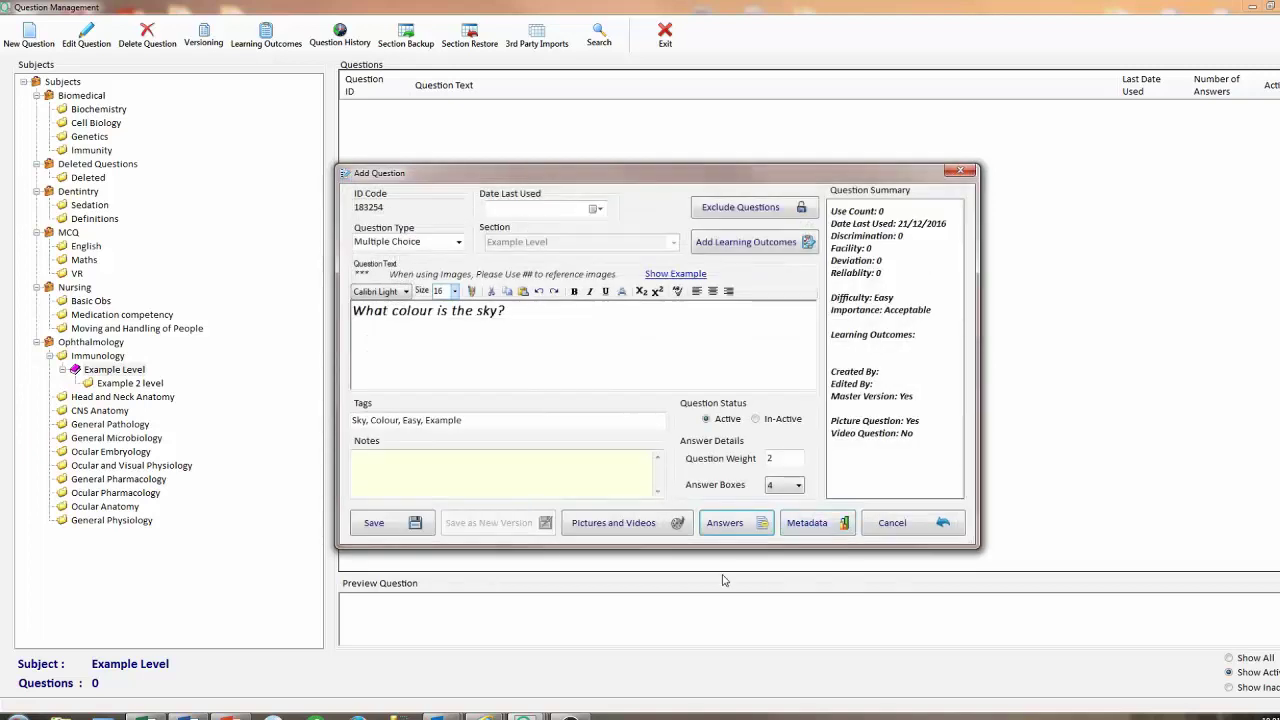
left_click(414, 520)
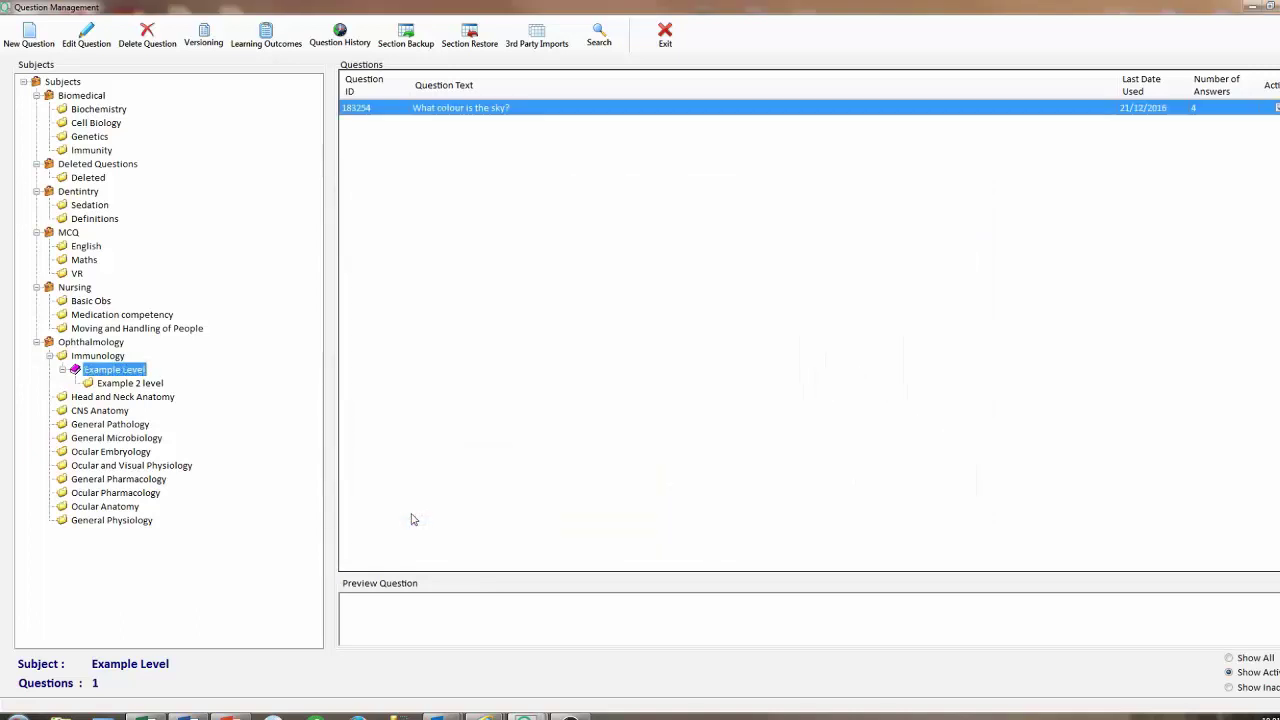
Add a general learning outcome with code LOCOLOUR and name COLOUR.
left_click(266, 38)
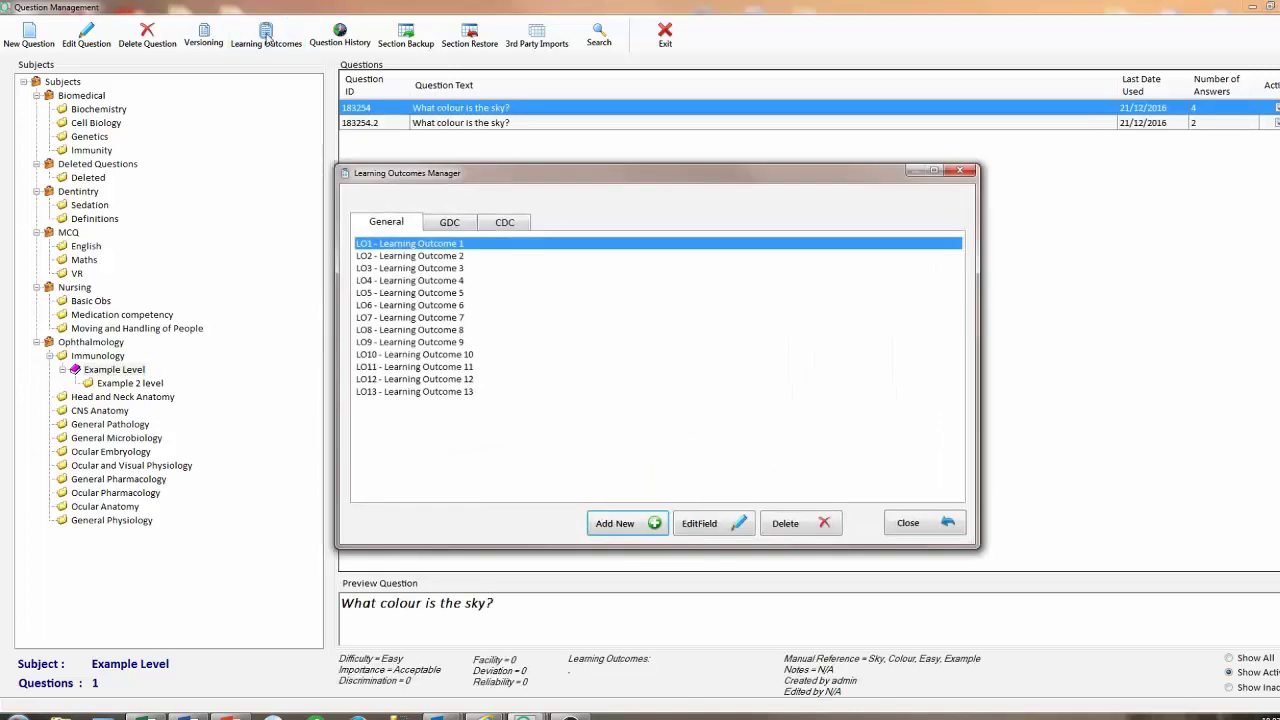
left_click(412, 293)
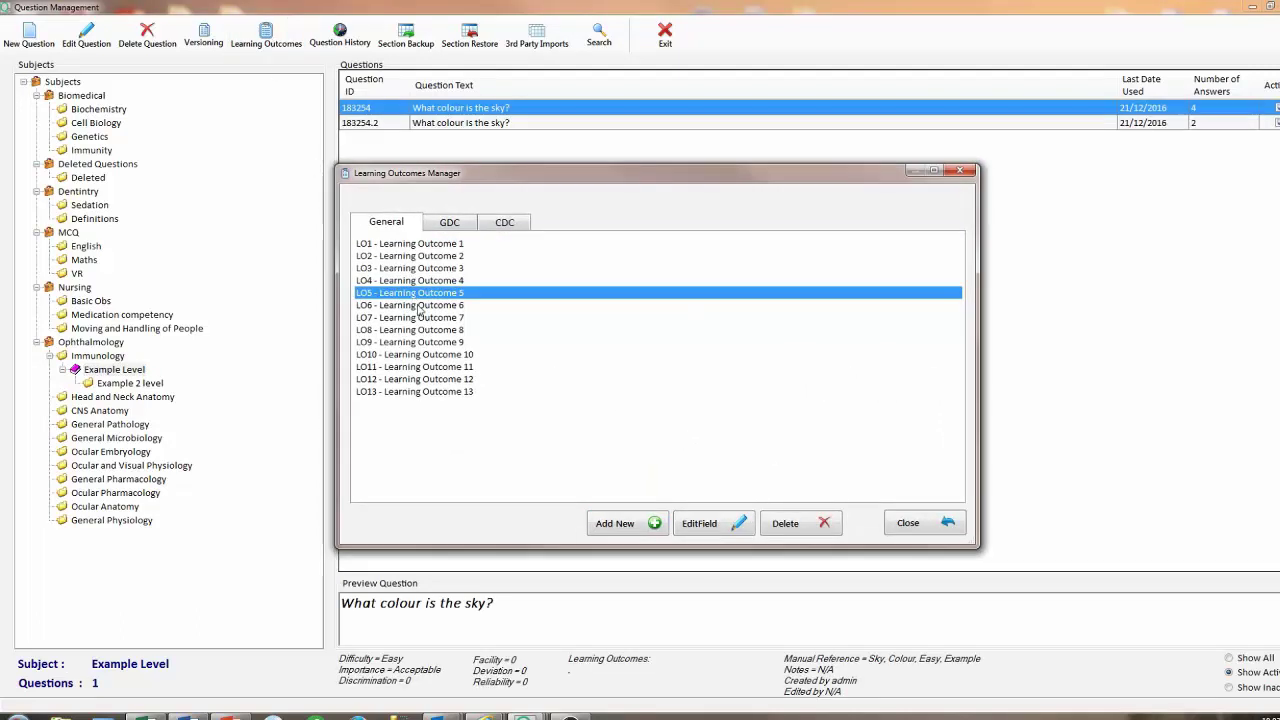
left_click(620, 525)
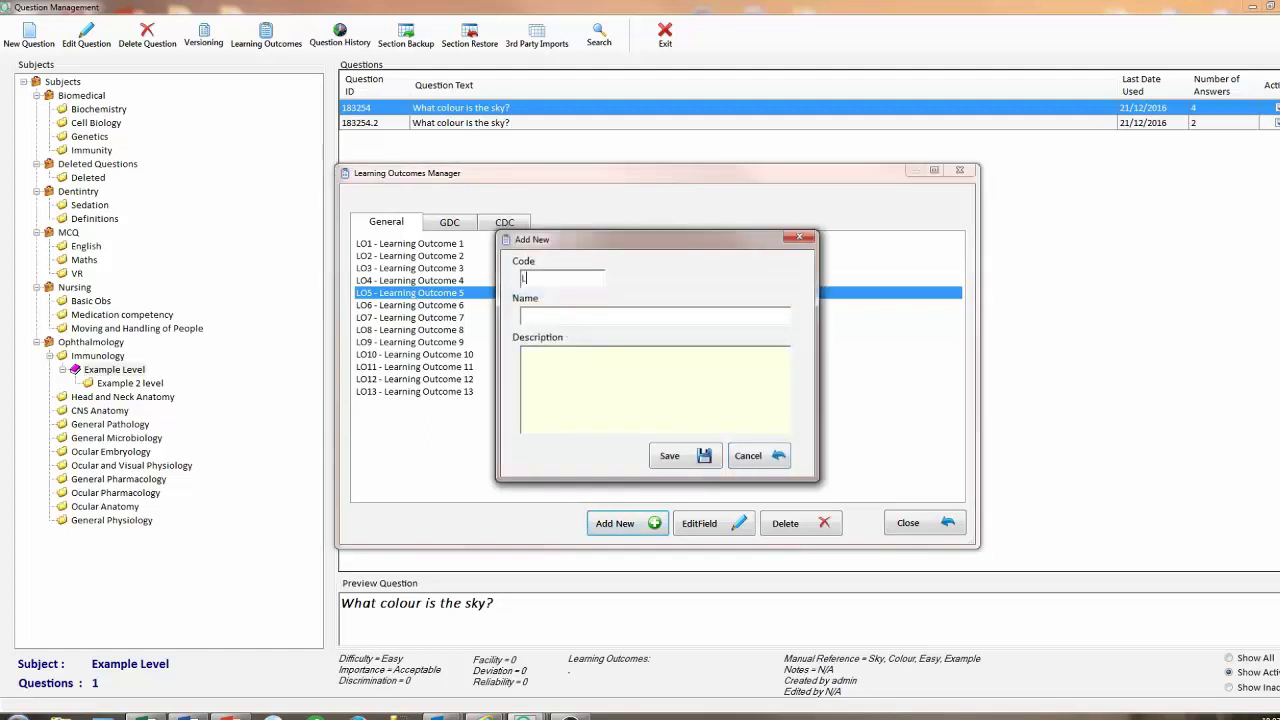
type("LOCOL")
type("COLOUR")
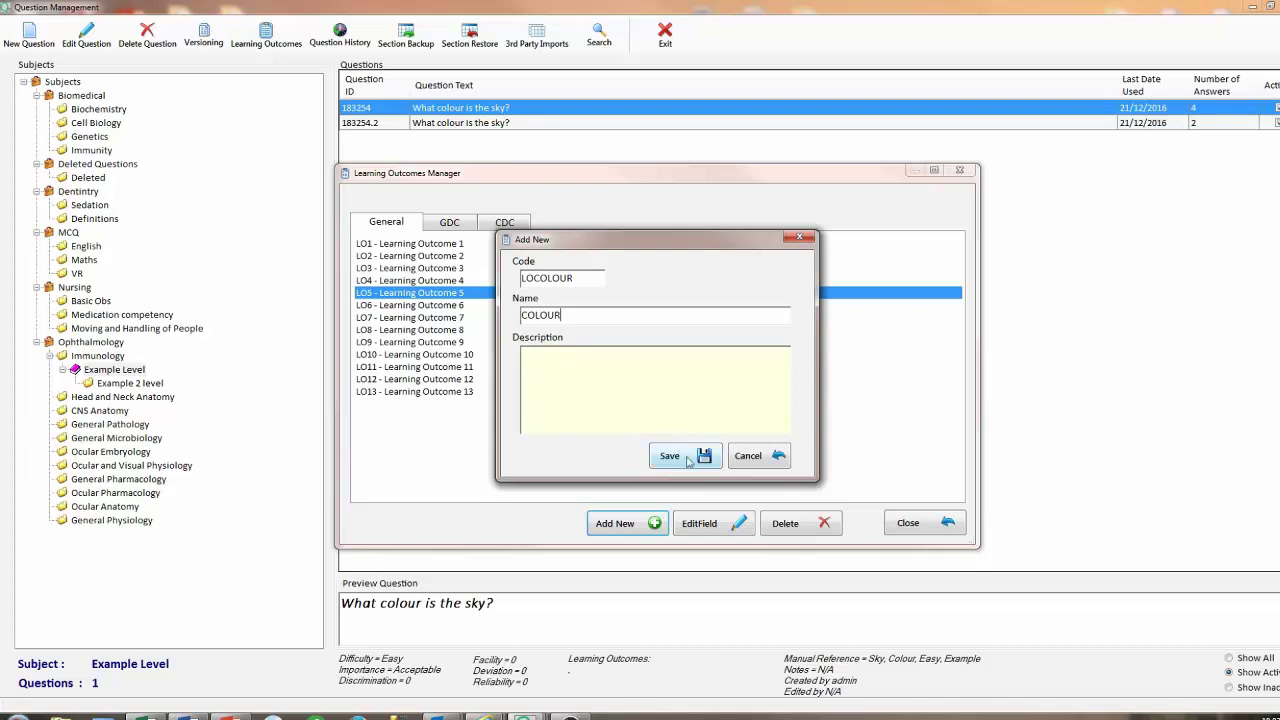
left_click(688, 458)
Check the new outcome against the GDC and CDC tabs, then close the learning outcomes list.
left_click(408, 406)
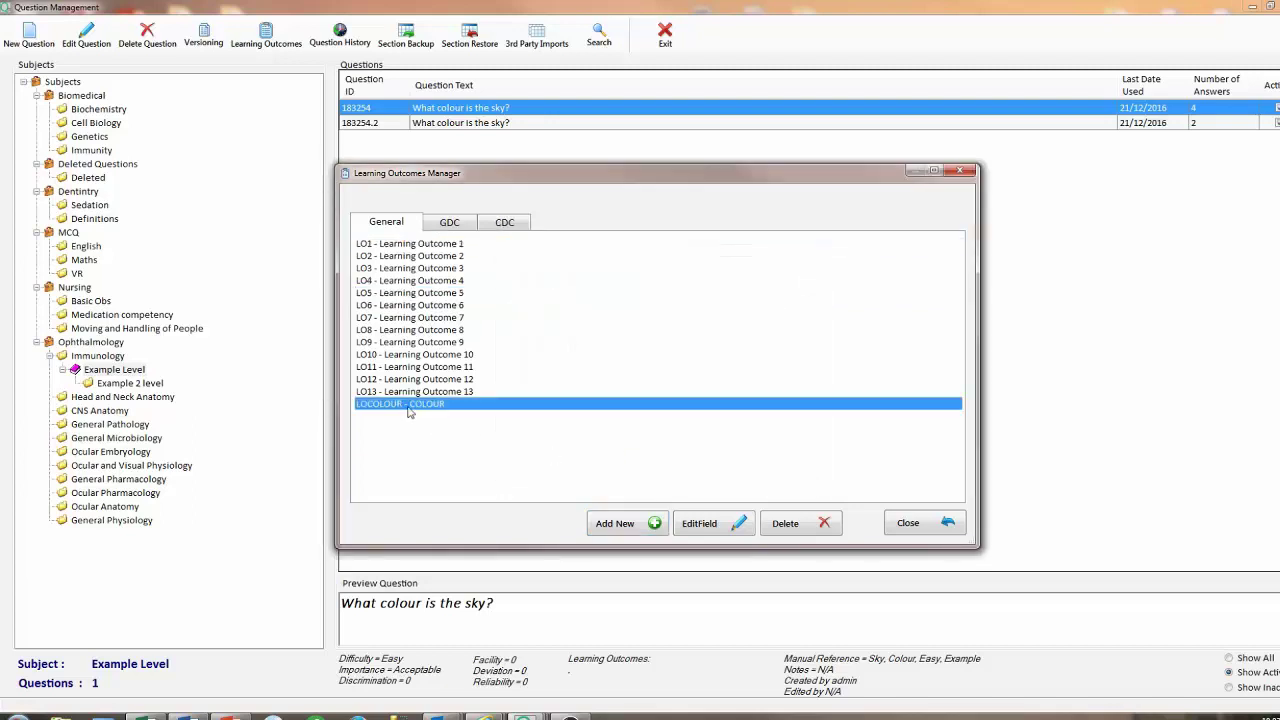
left_click(449, 222)
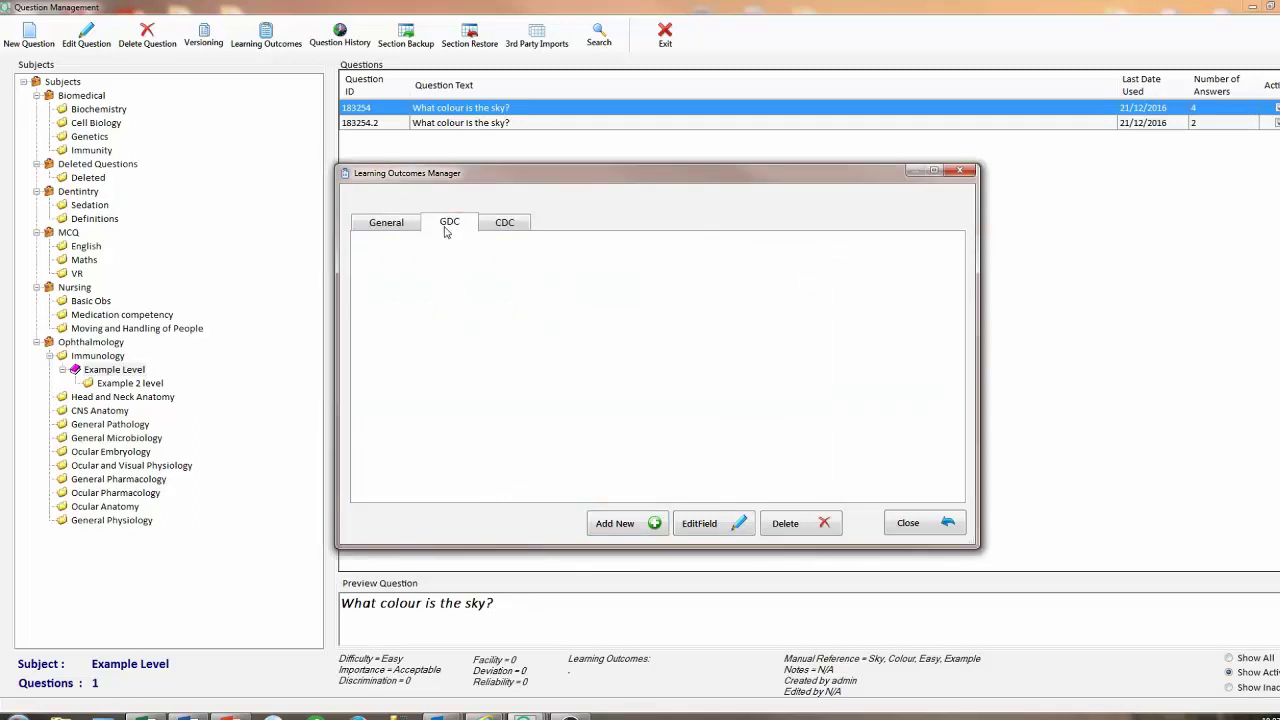
left_click(491, 223)
left_click(389, 223)
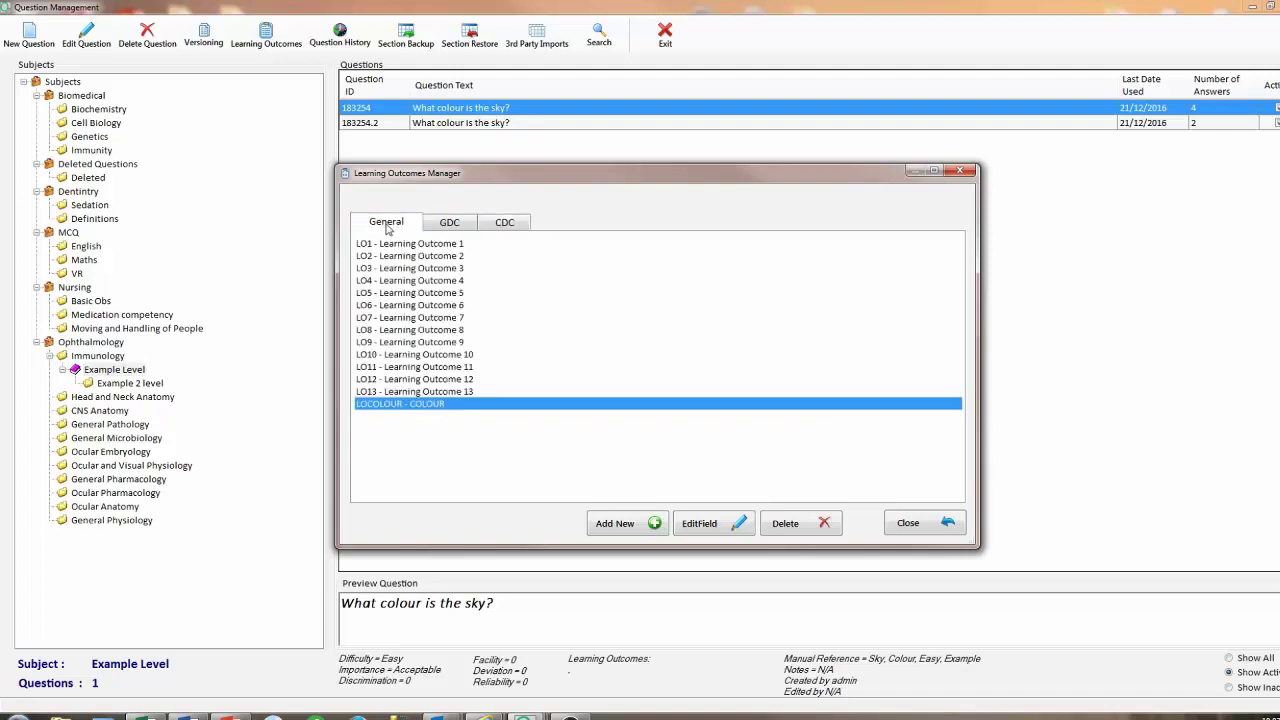
left_click(905, 523)
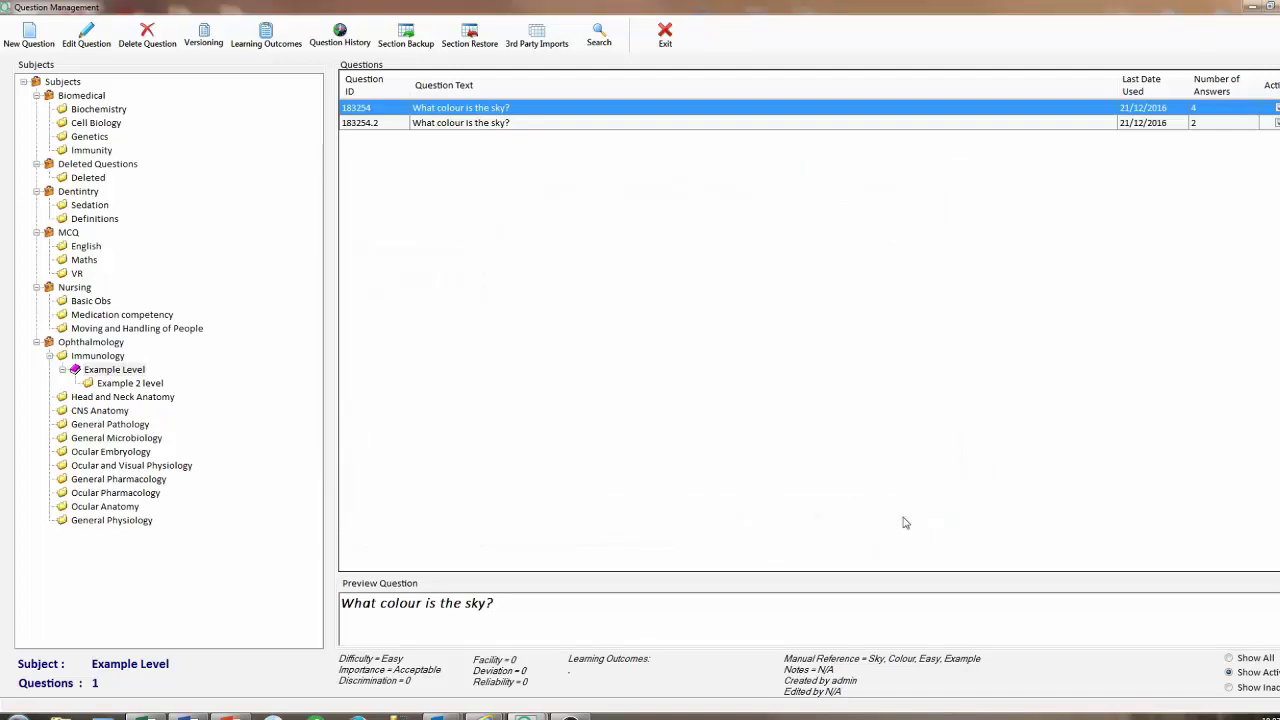
Select question version 183254.2 and briefly view its learning outcomes.
left_click(462, 123)
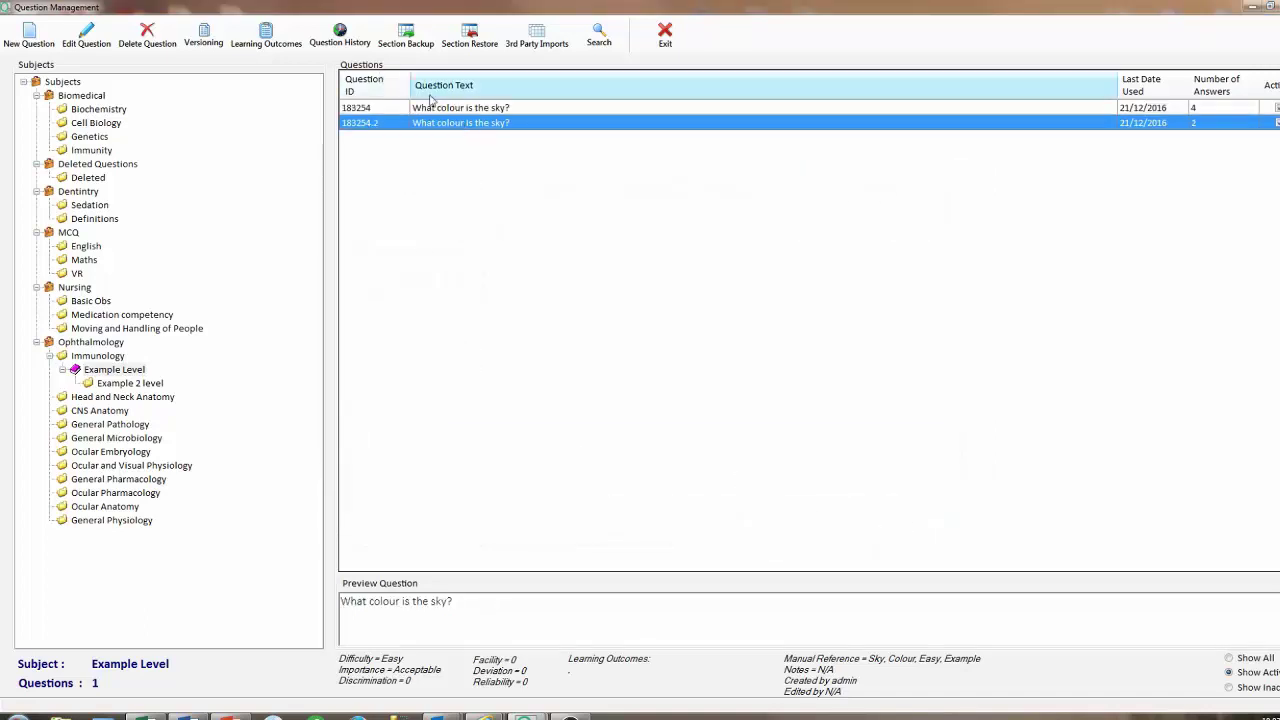
left_click(288, 38)
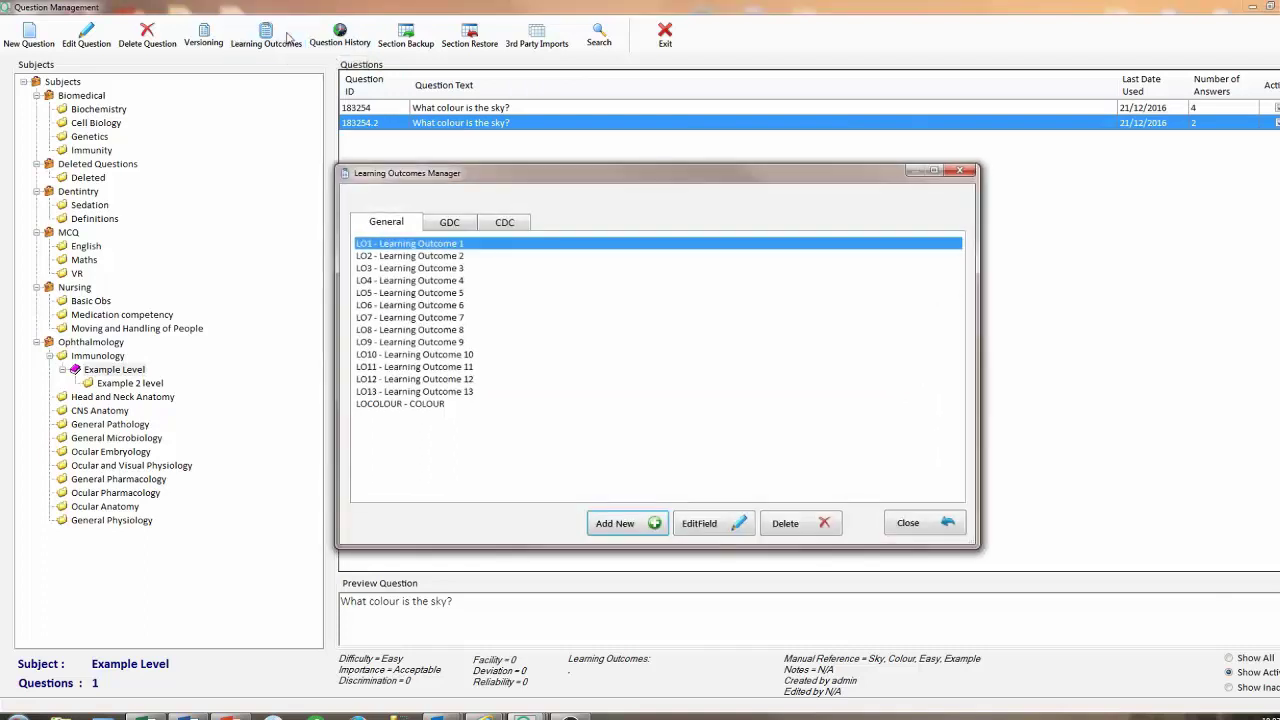
left_click(906, 523)
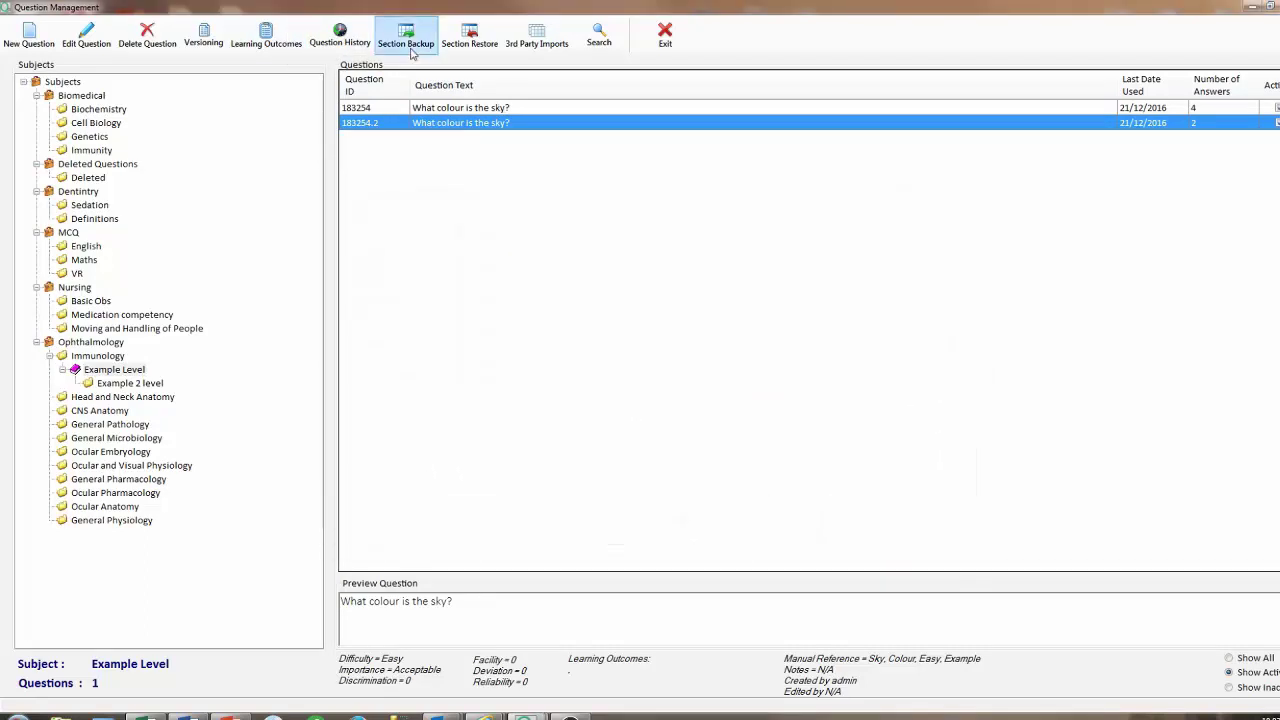
Review the two exam records' exam and upload dates in the question history, then close it.
left_click(360, 38)
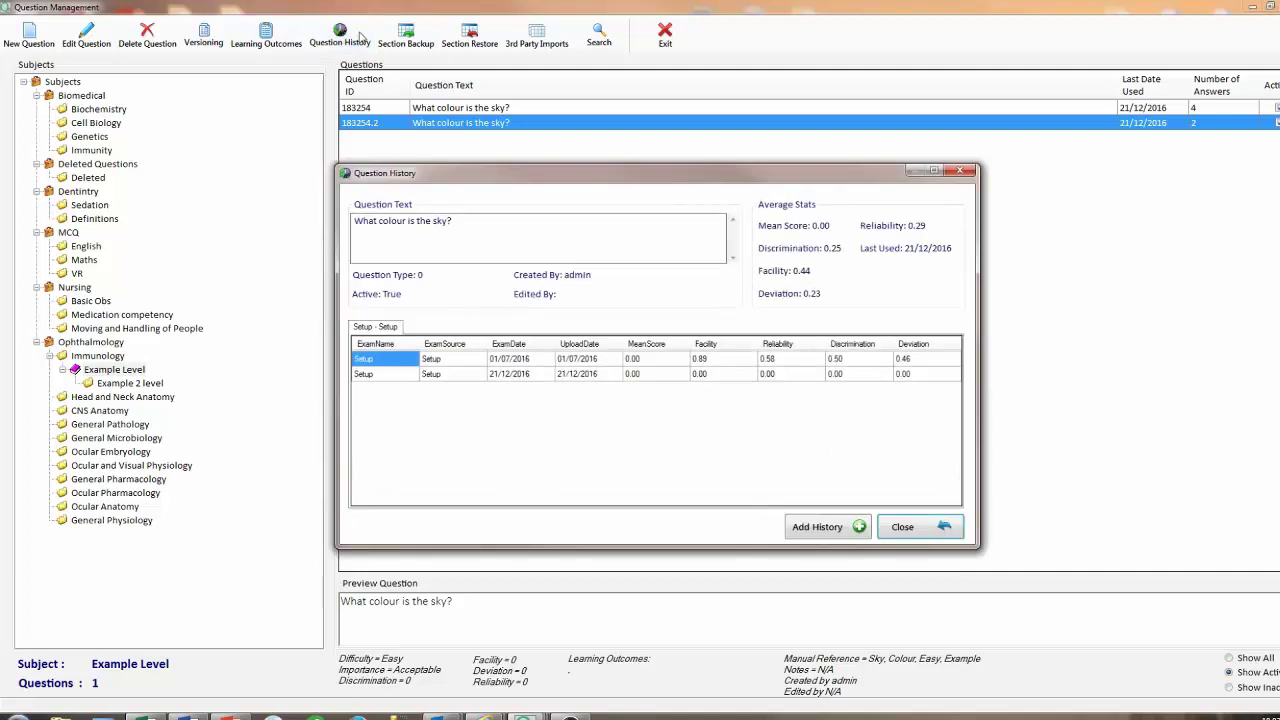
left_click(452, 364)
left_click(522, 366)
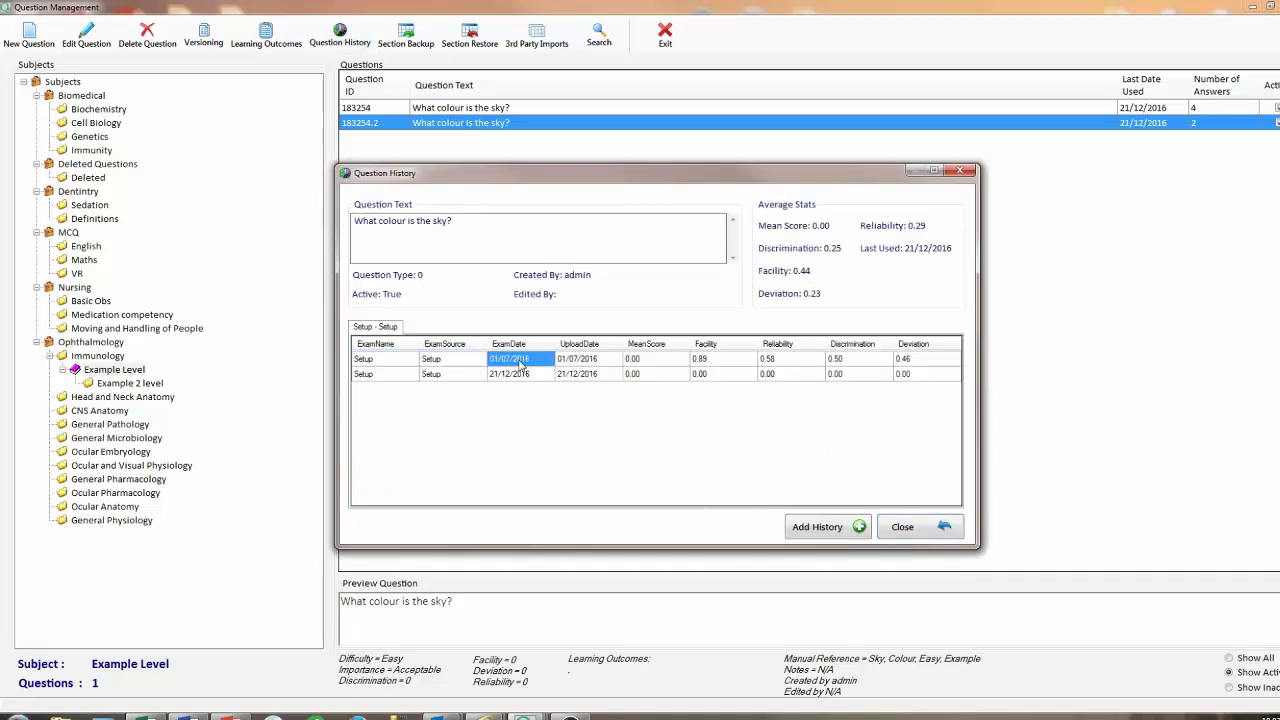
left_click(595, 366)
left_click(594, 376)
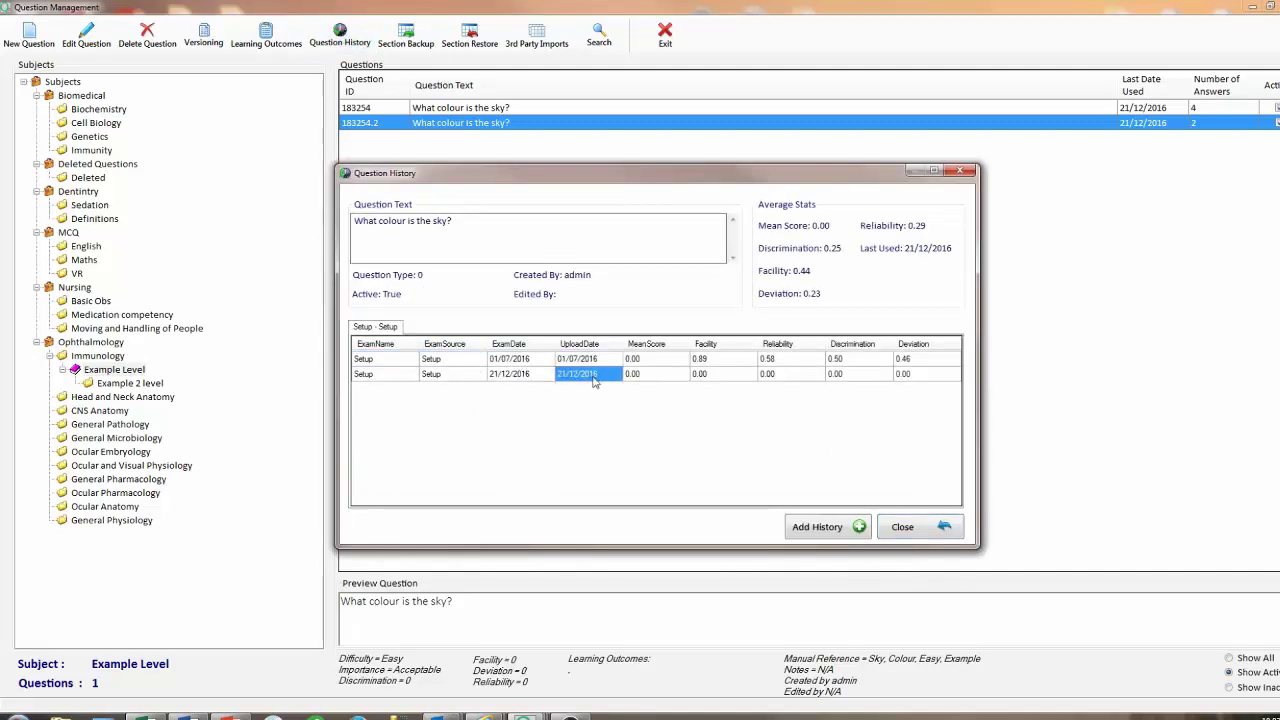
left_click(516, 376)
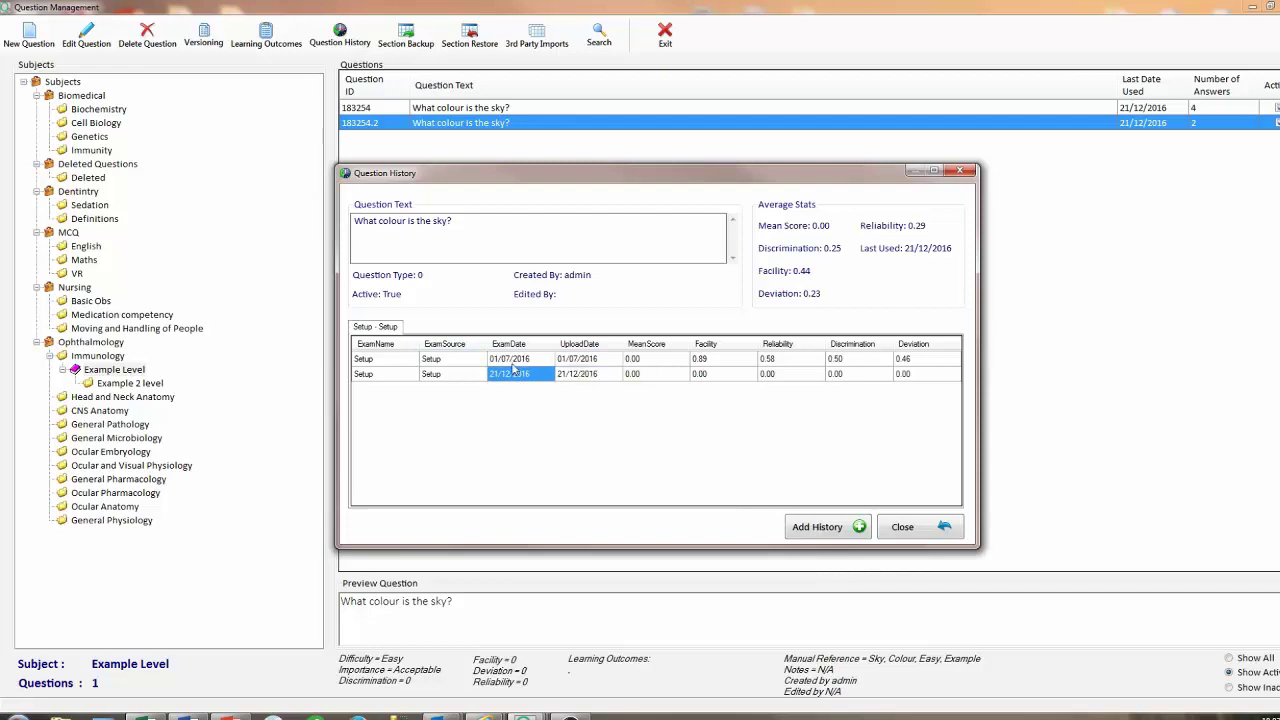
left_click(512, 360)
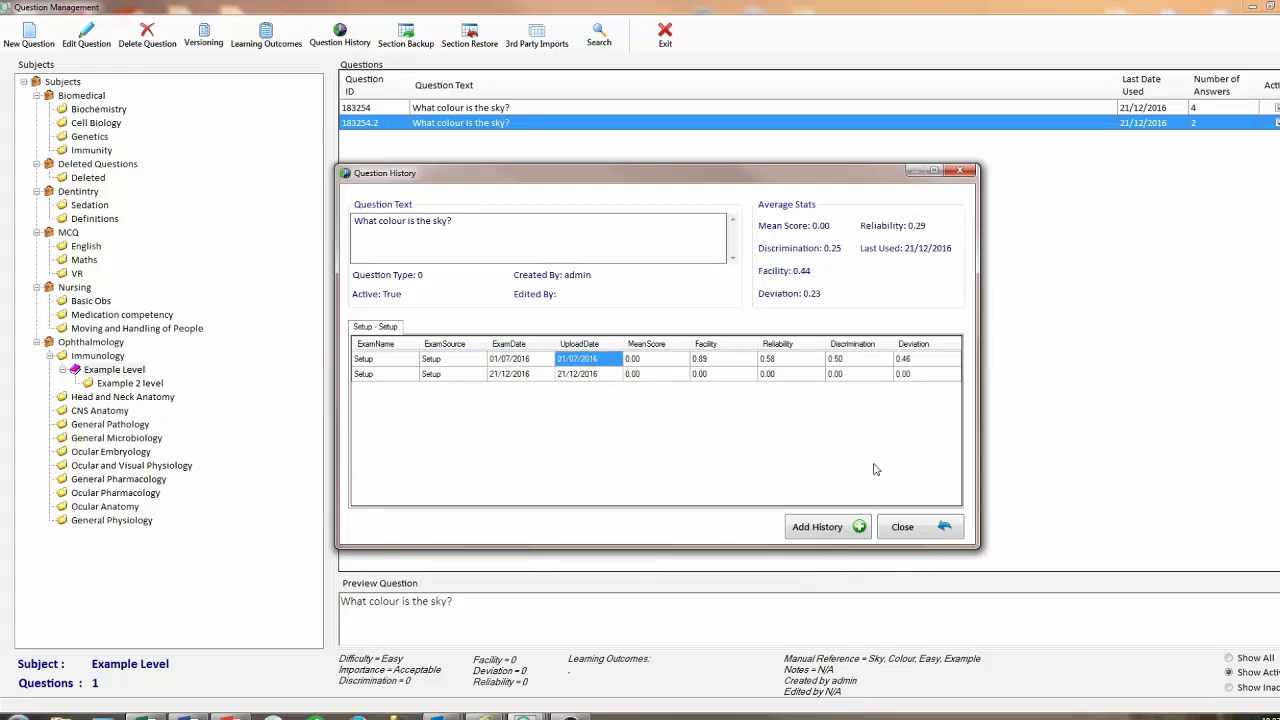
left_click(913, 535)
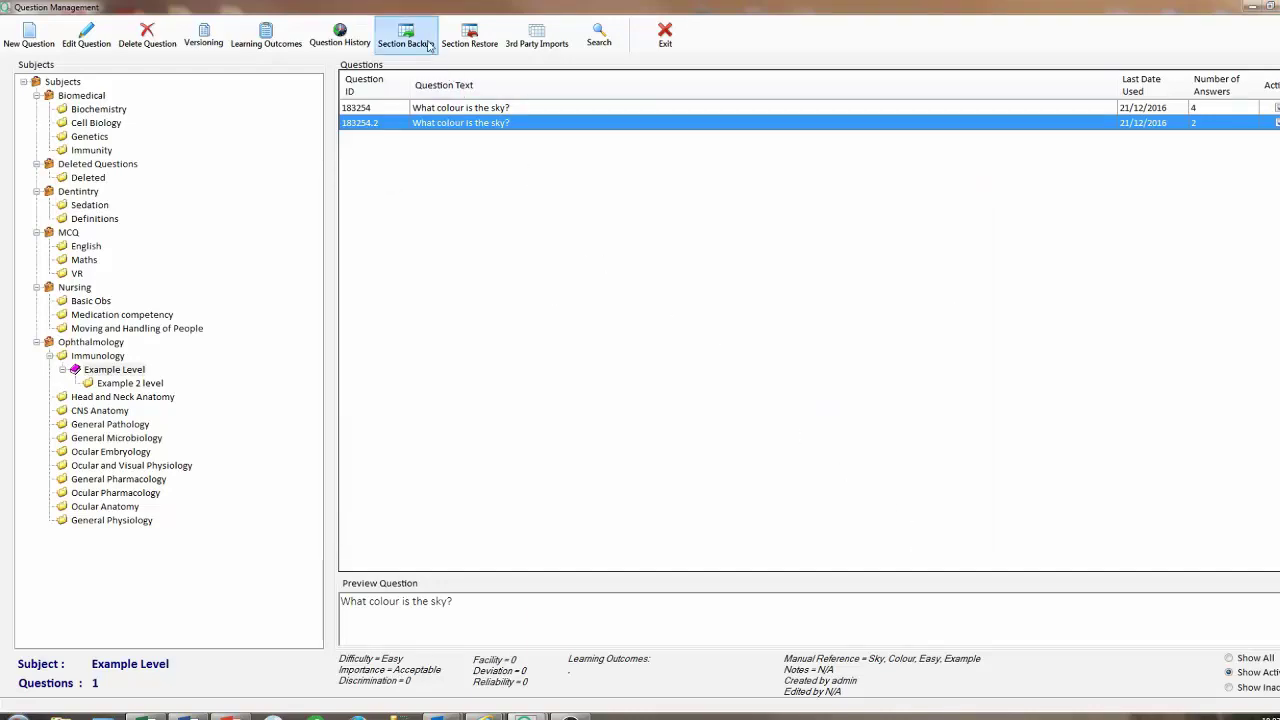
Back up the Example Level section as BackupExample on the Desktop, exporting 3 questions.
left_click(427, 45)
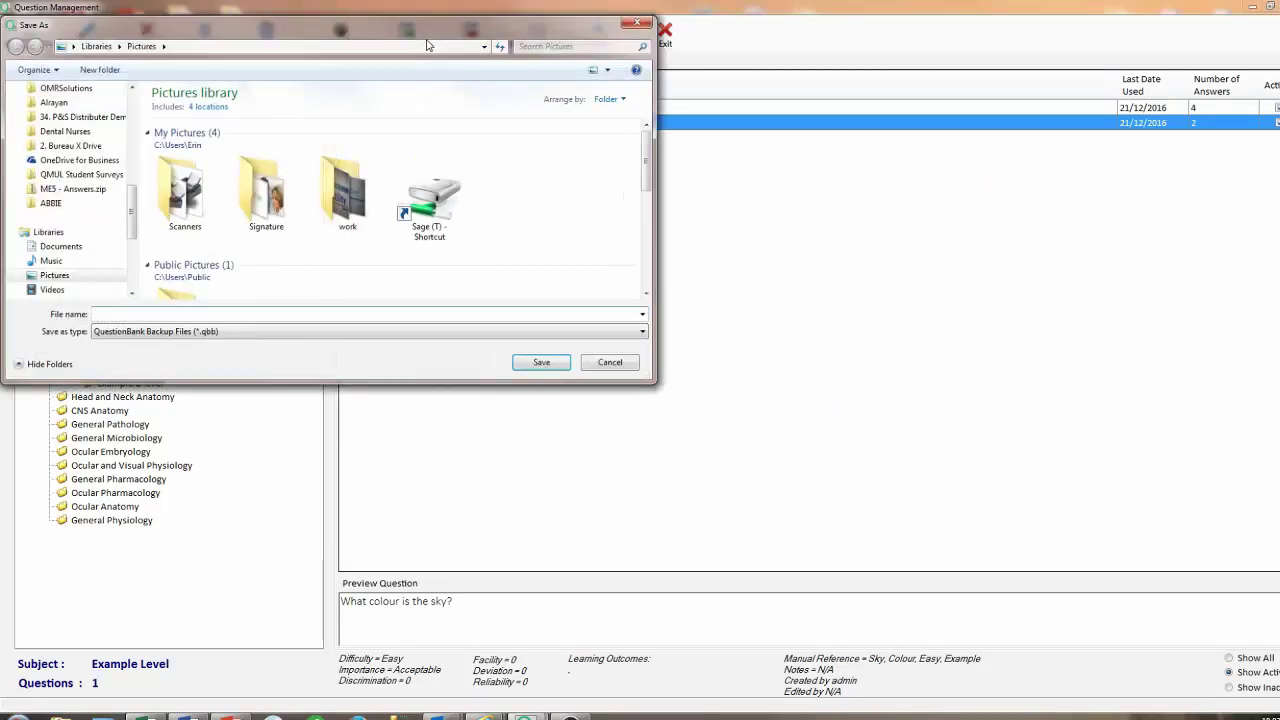
scroll(95, 200, "up", 5)
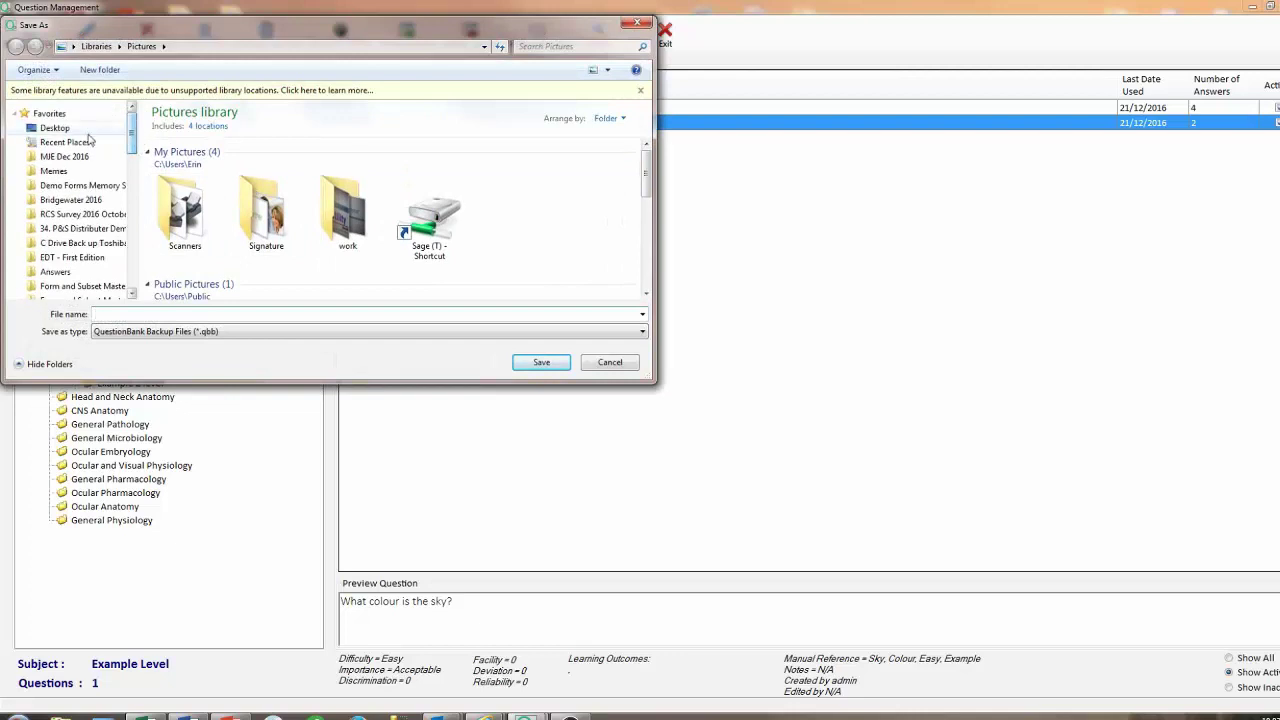
left_click(84, 131)
left_click(165, 313)
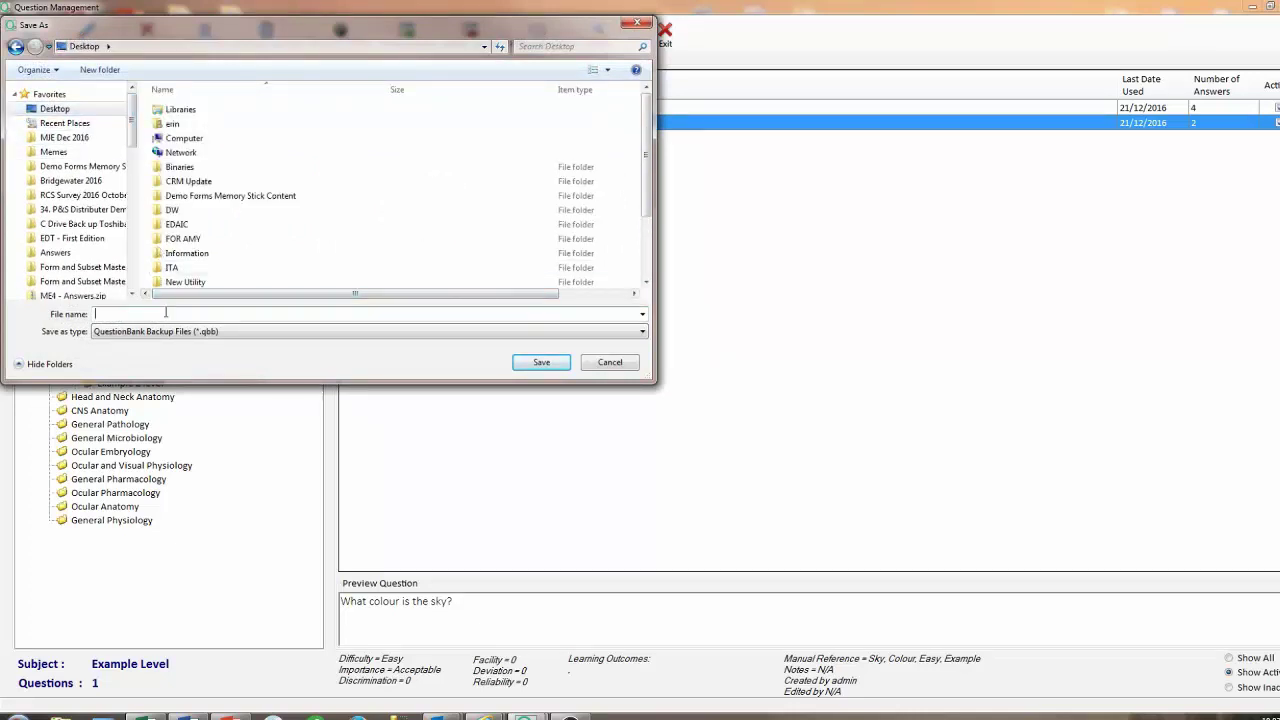
type("Backup")
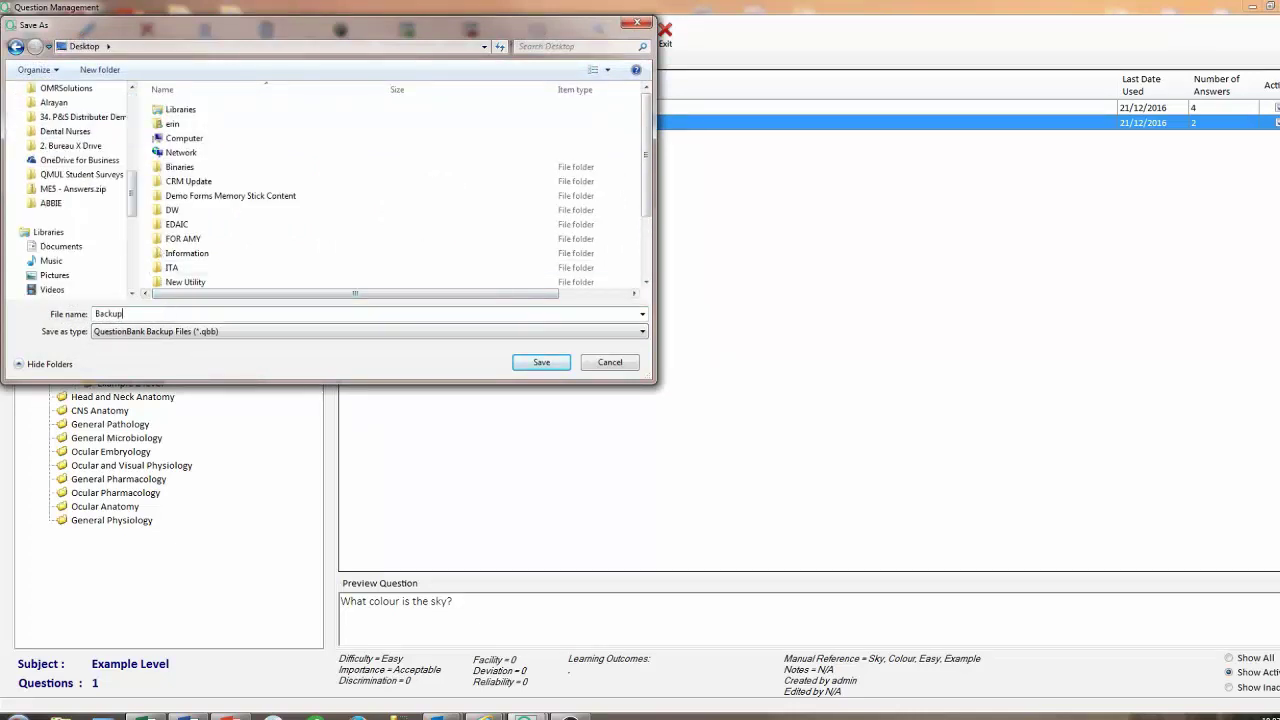
type("Example")
left_click(540, 362)
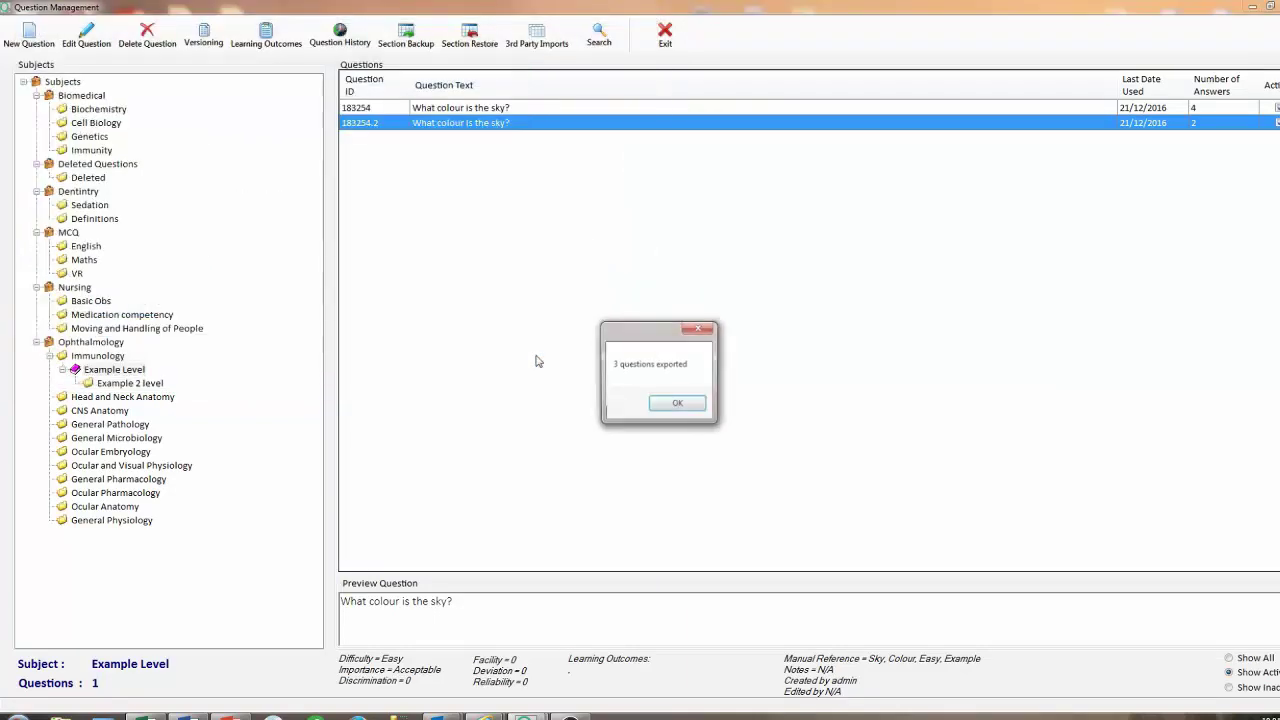
left_click(676, 404)
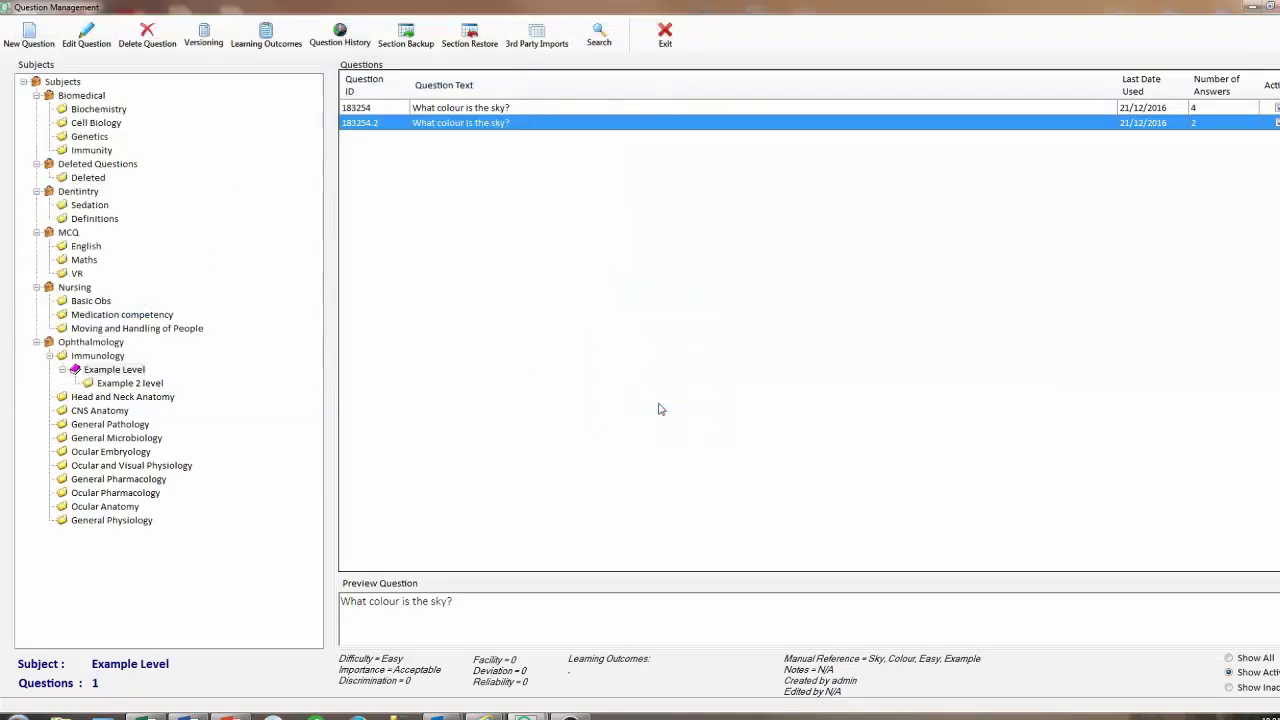
Restore the questions from BackupExample.qbb on the Desktop into the Medication competency section.
left_click(470, 40)
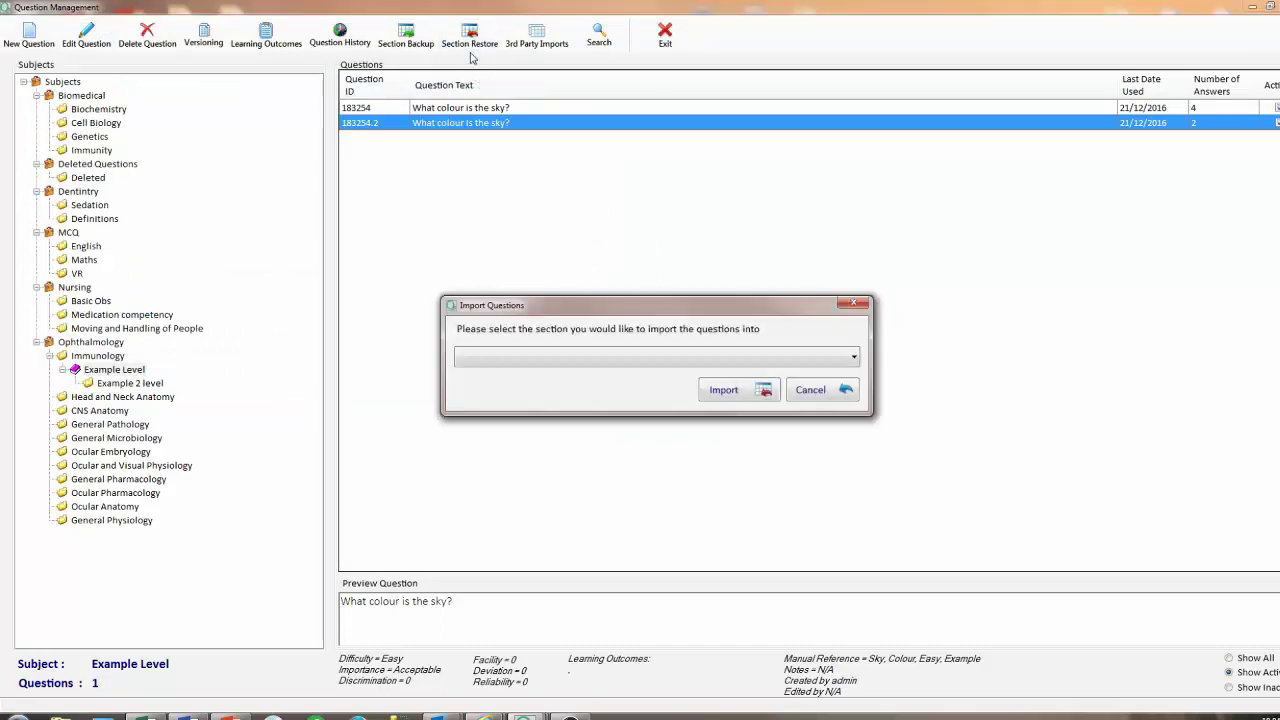
left_click(588, 362)
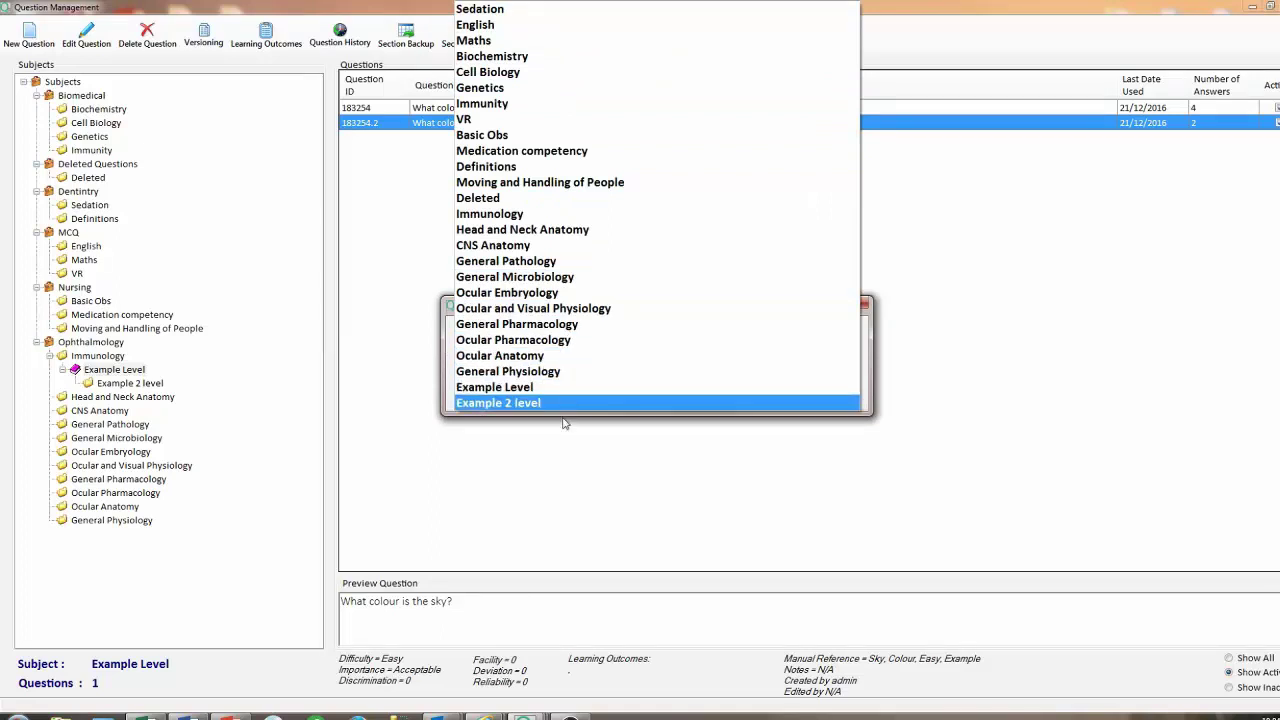
left_click(566, 150)
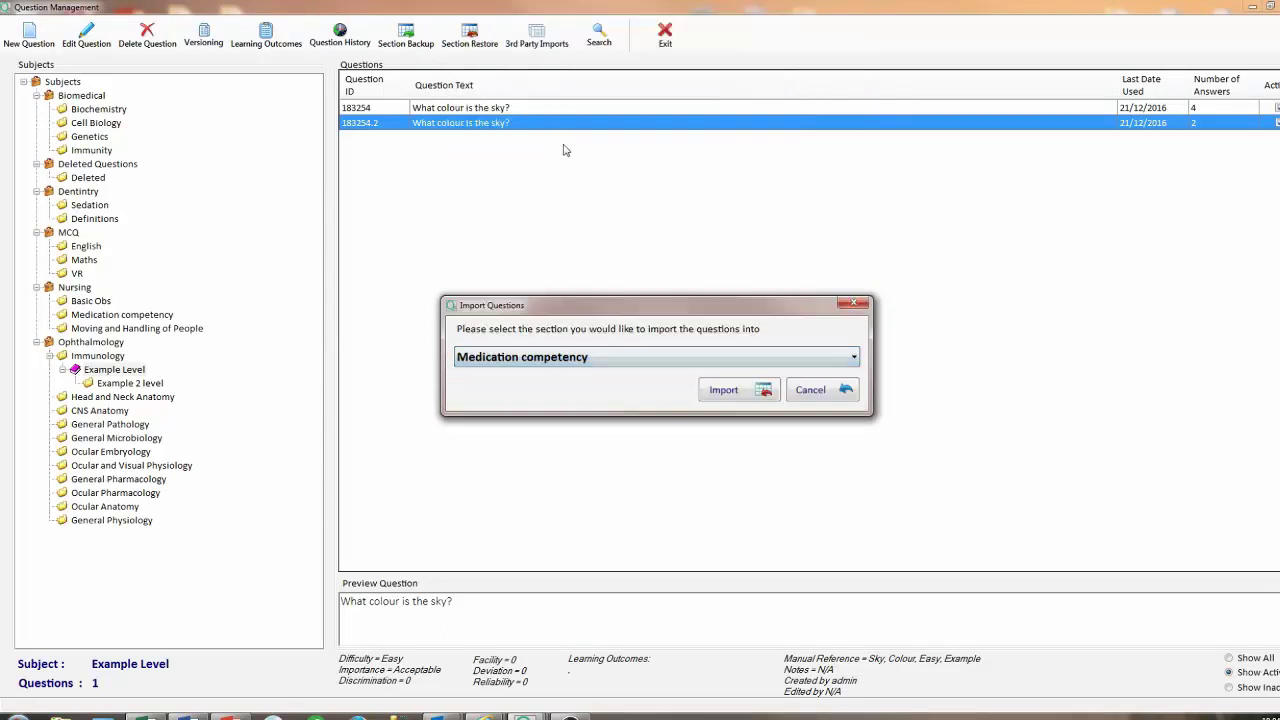
left_click(720, 390)
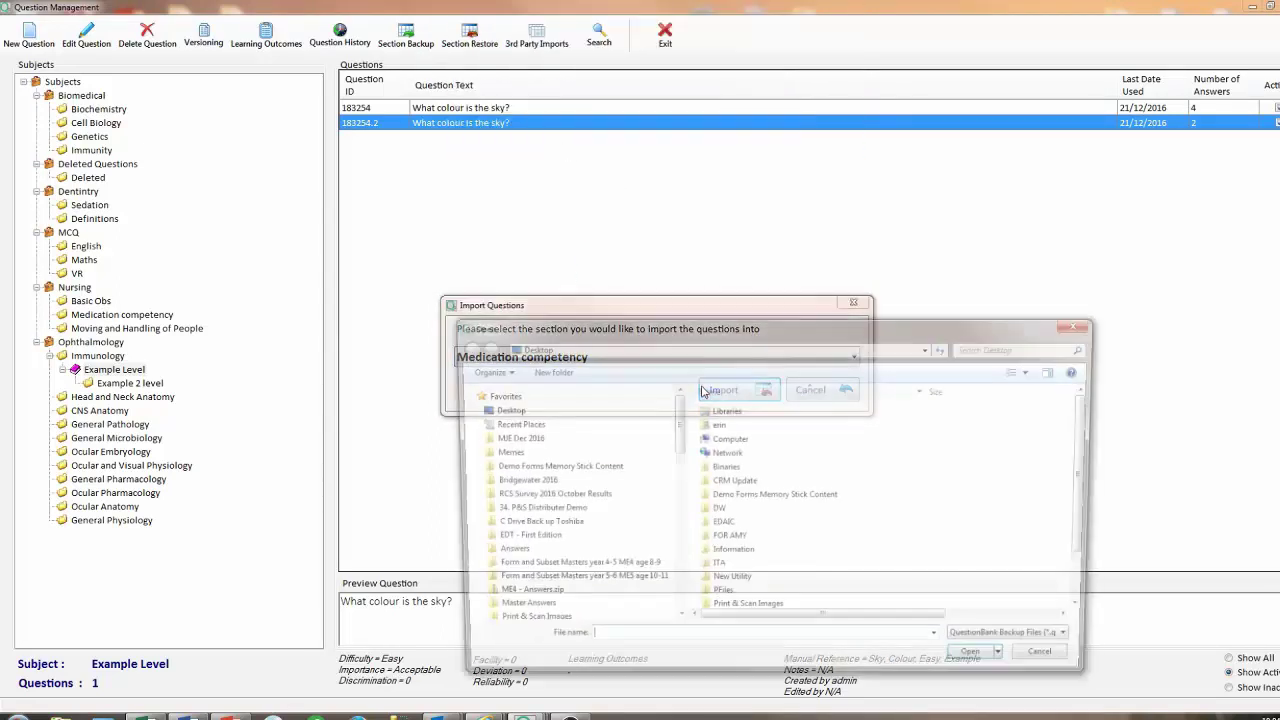
left_click(505, 412)
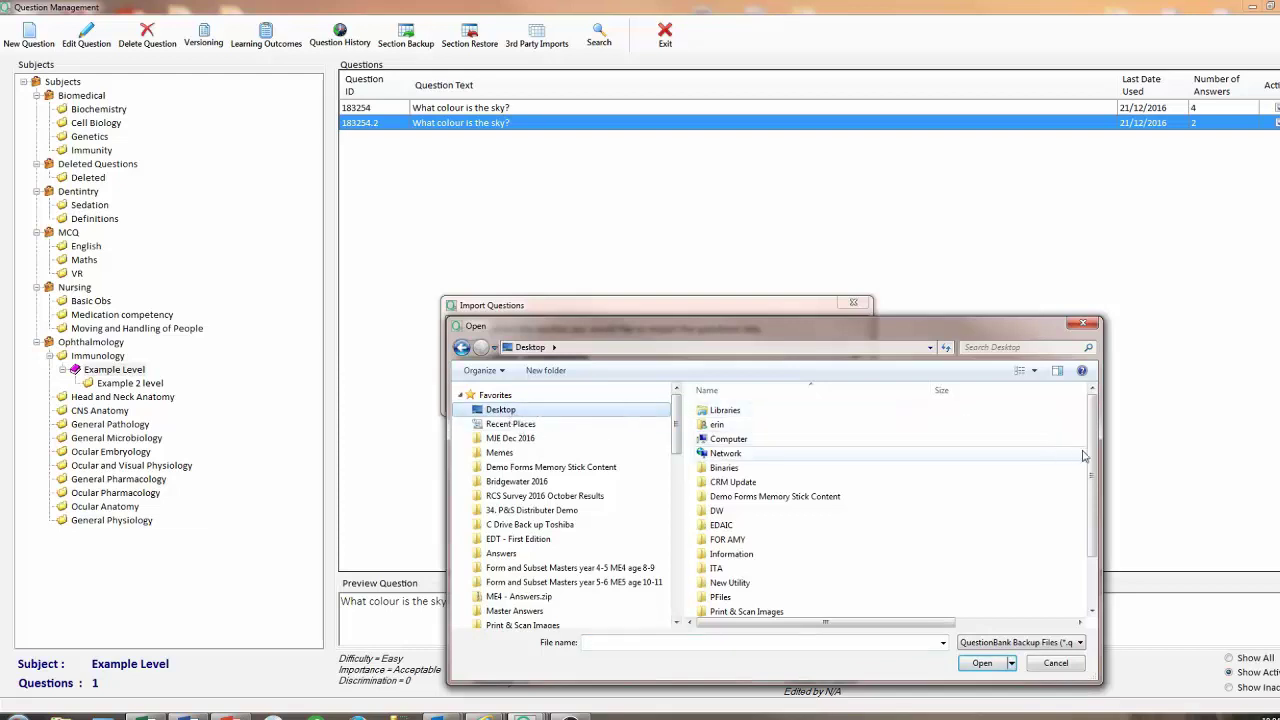
scroll(1082, 452, "down", 2)
double_click(770, 594)
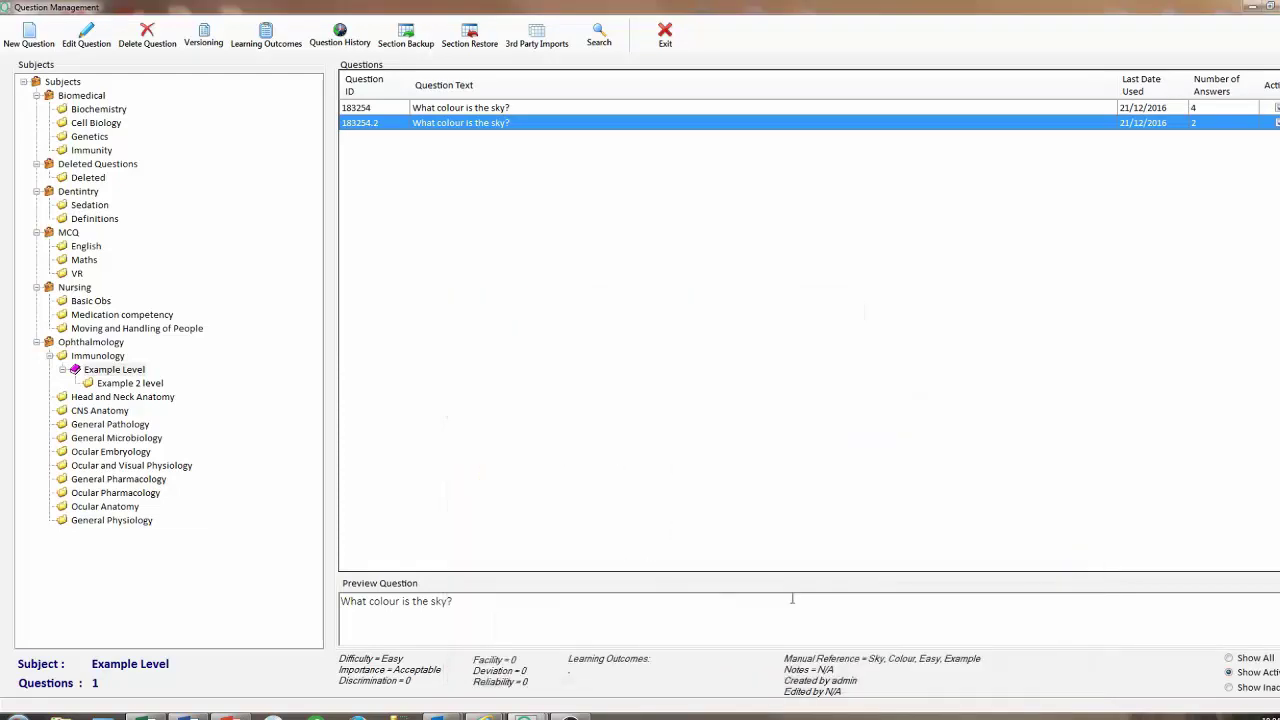
Import ExportedSubsets.csv from the Desktop and list the English subject's 6 questions.
left_click(537, 38)
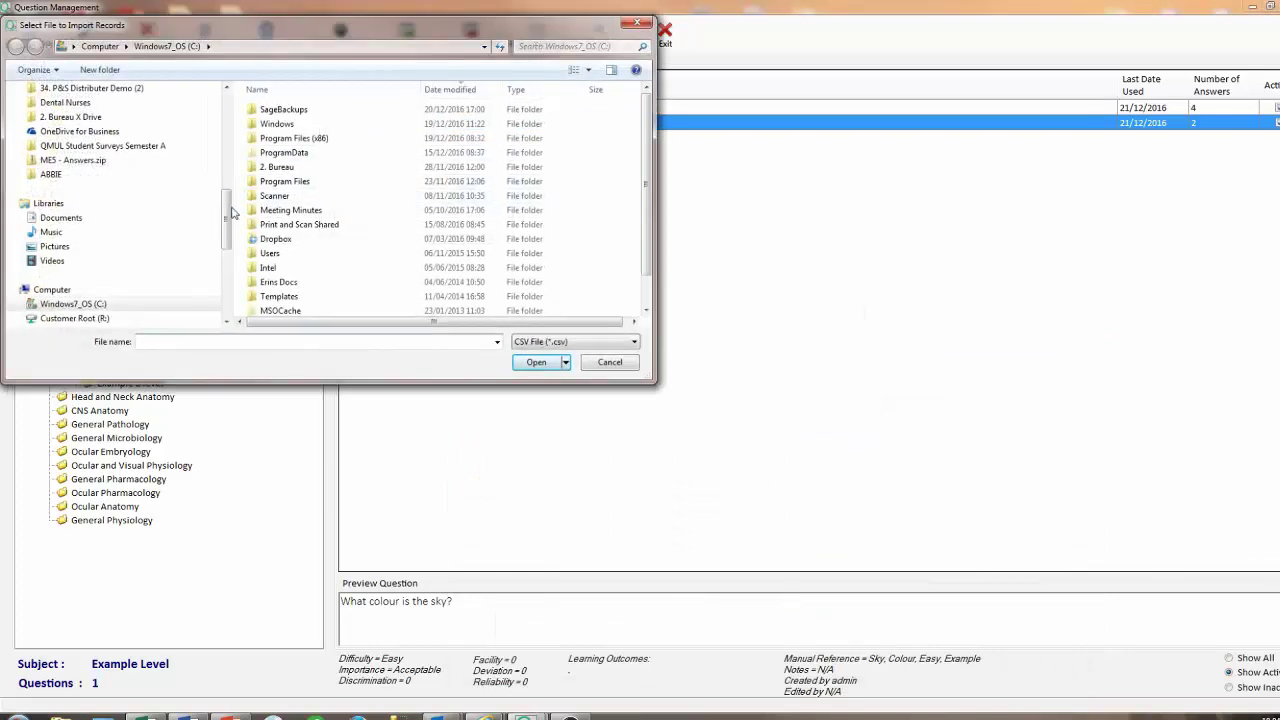
scroll(140, 180, "up", 5)
left_click(95, 108)
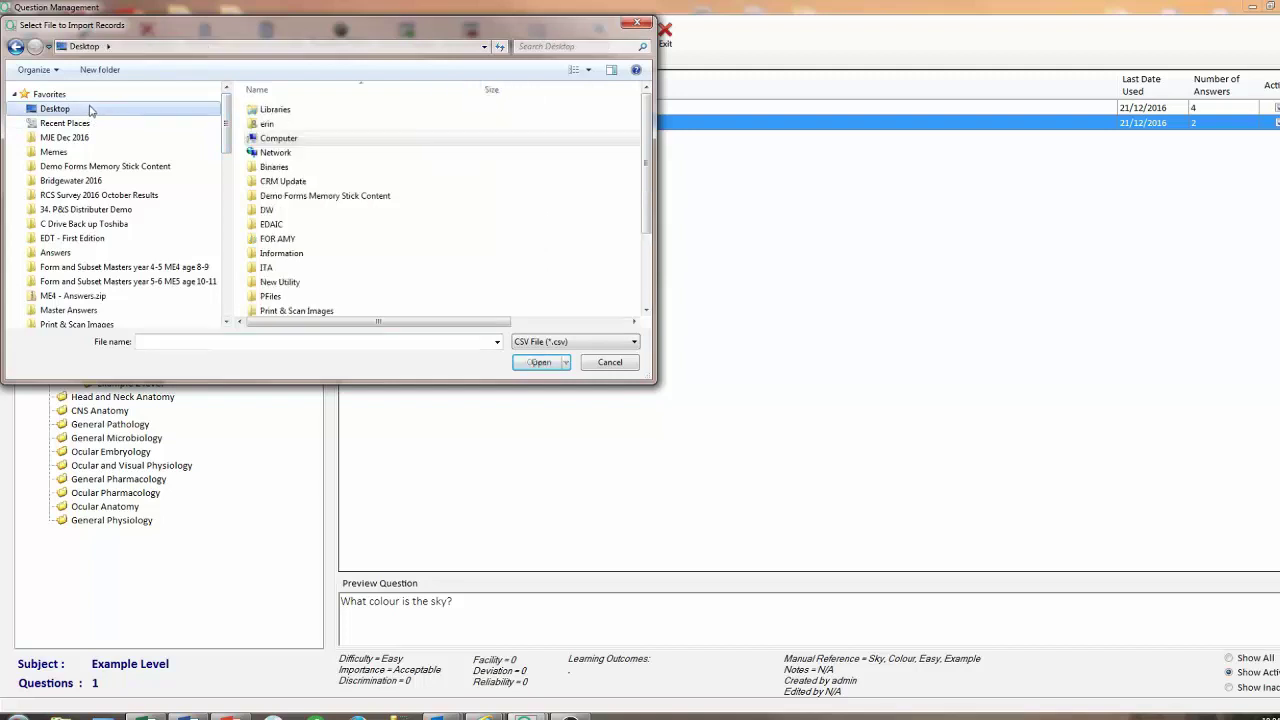
left_click_drag(645, 140, 647, 227)
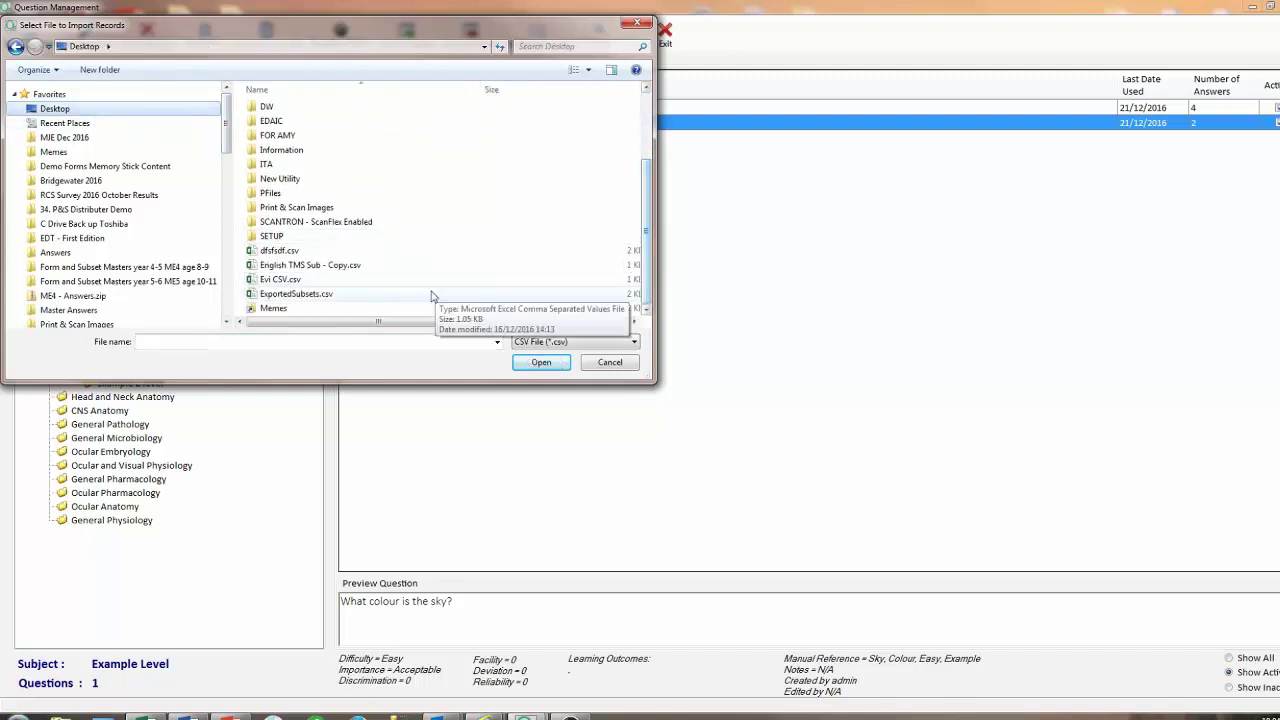
double_click(296, 293)
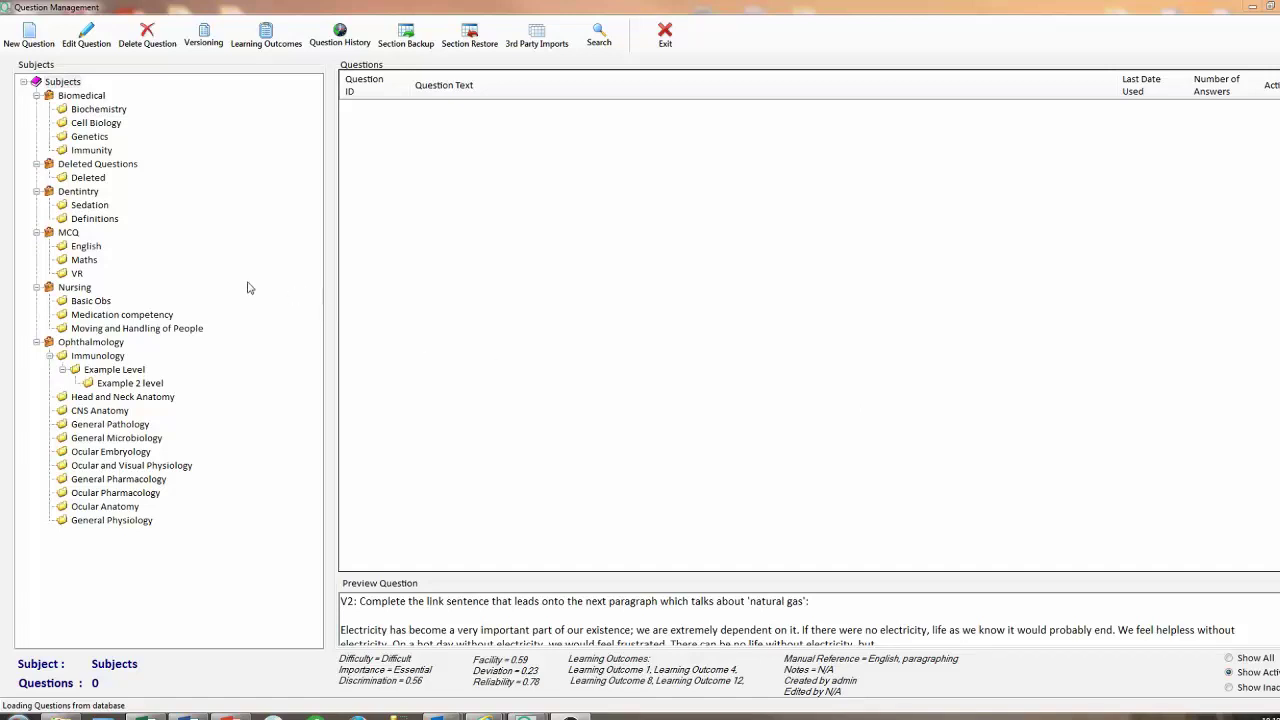
left_click(84, 248)
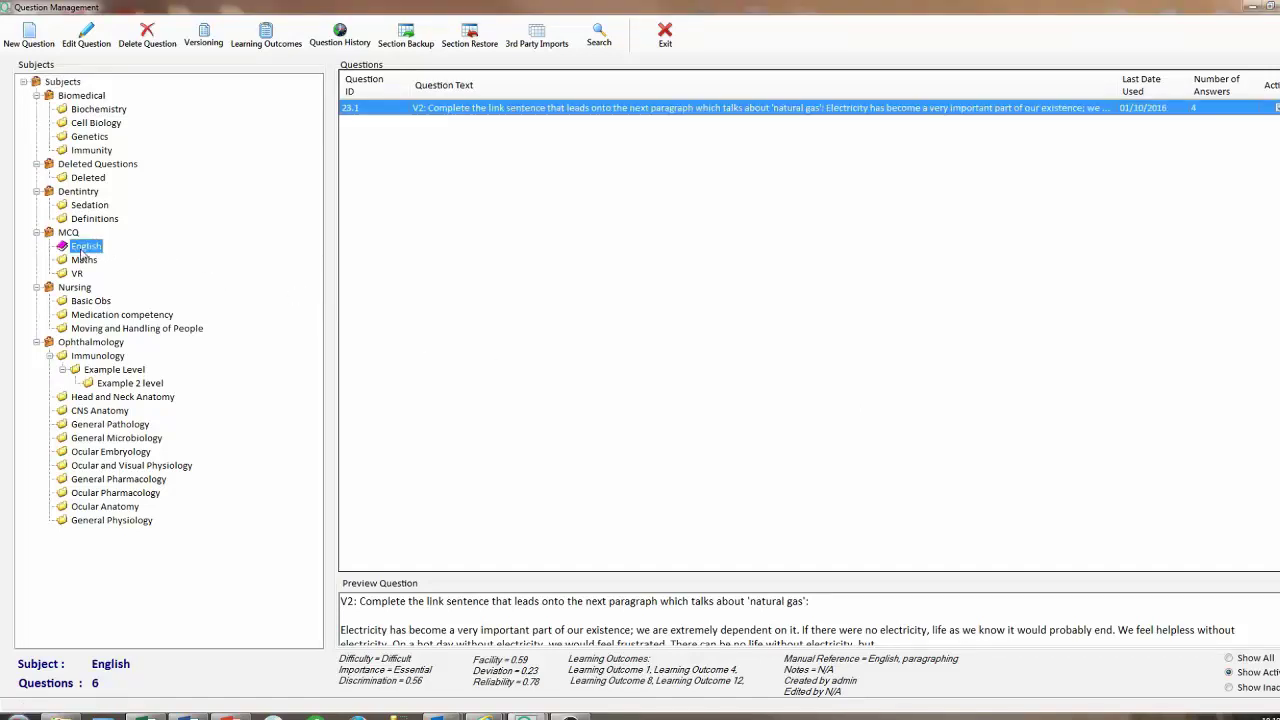
Add a Paper exam history record ExampleTest (Exam ID Example) to English question 23.1.
left_click(453, 110)
left_click(356, 46)
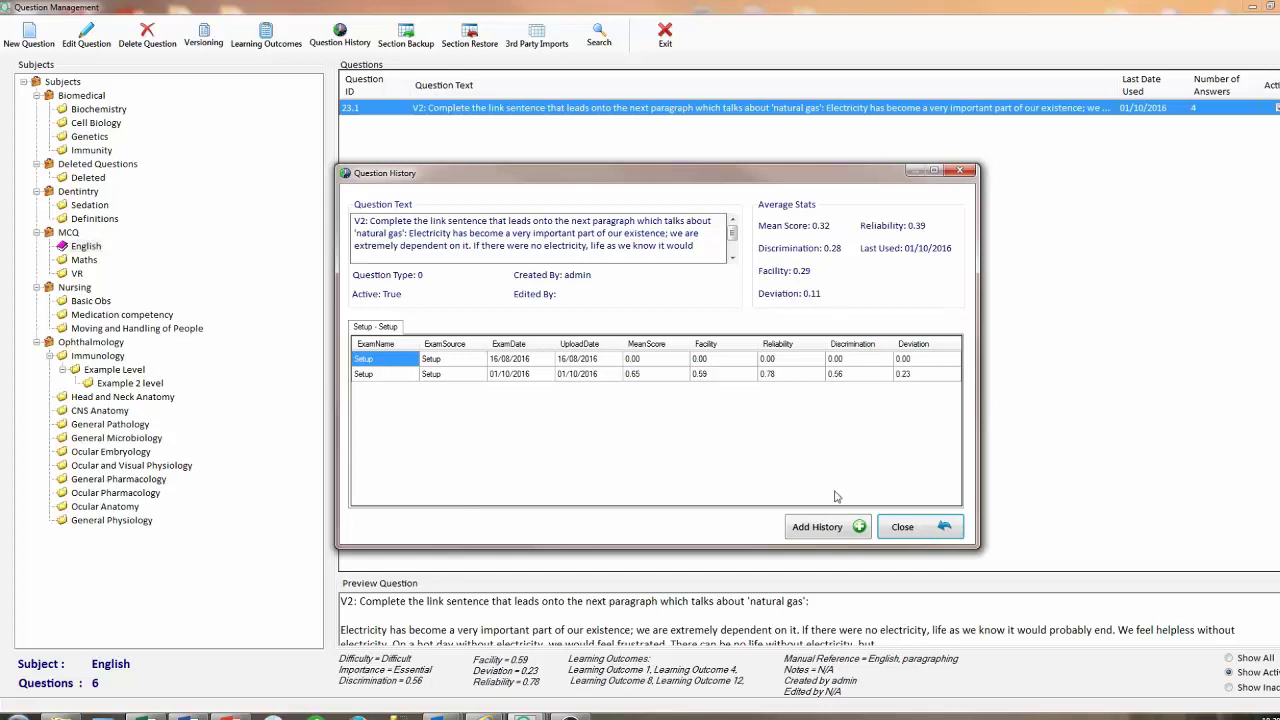
left_click(836, 527)
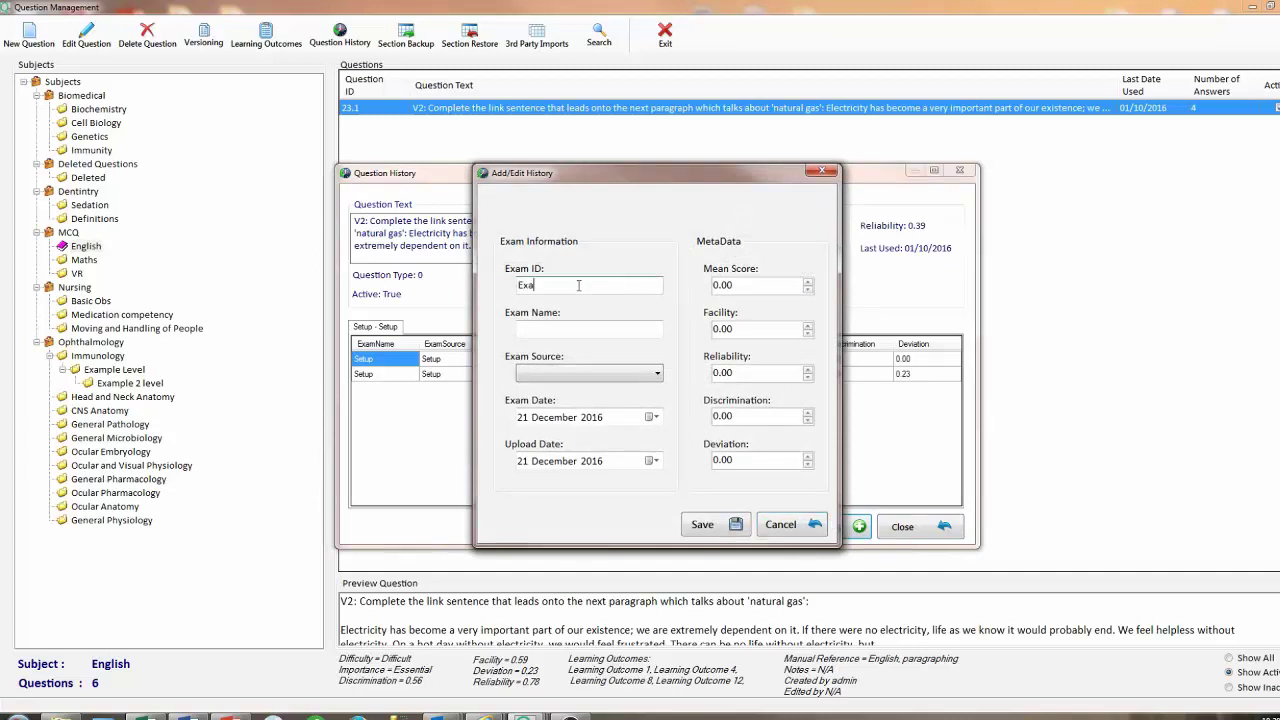
key("Tab")
type("Example")
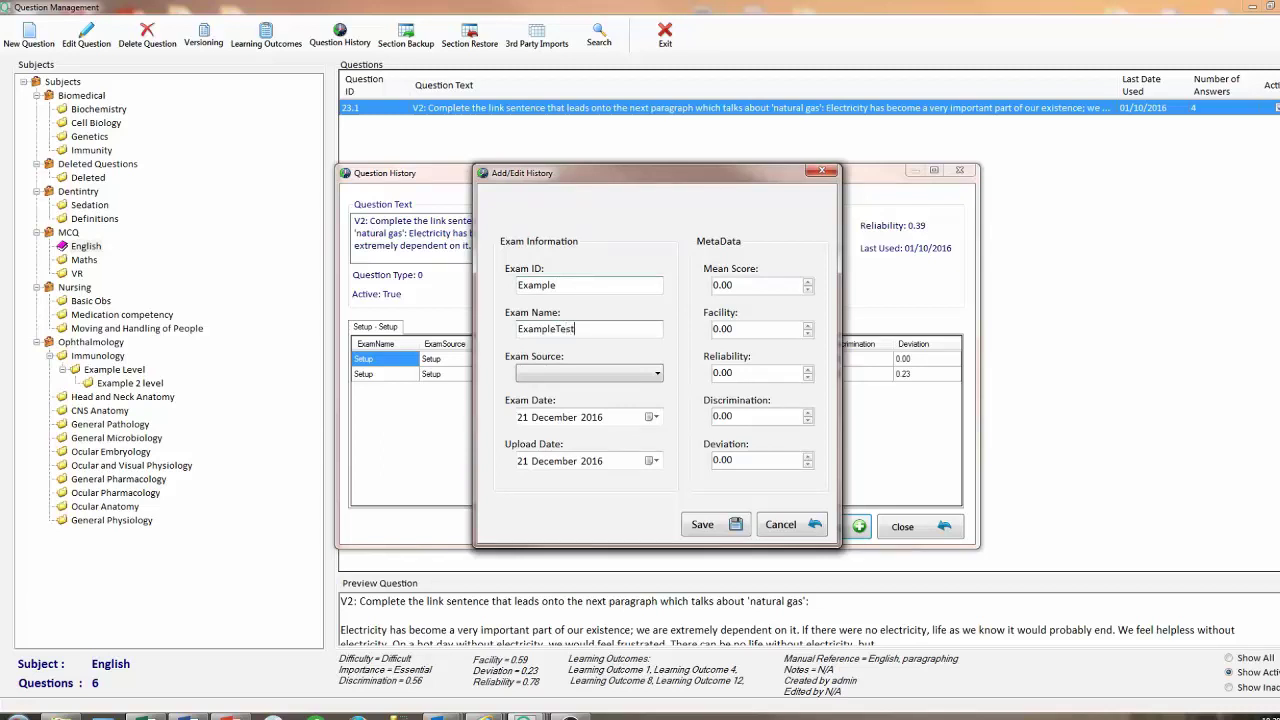
left_click(565, 372)
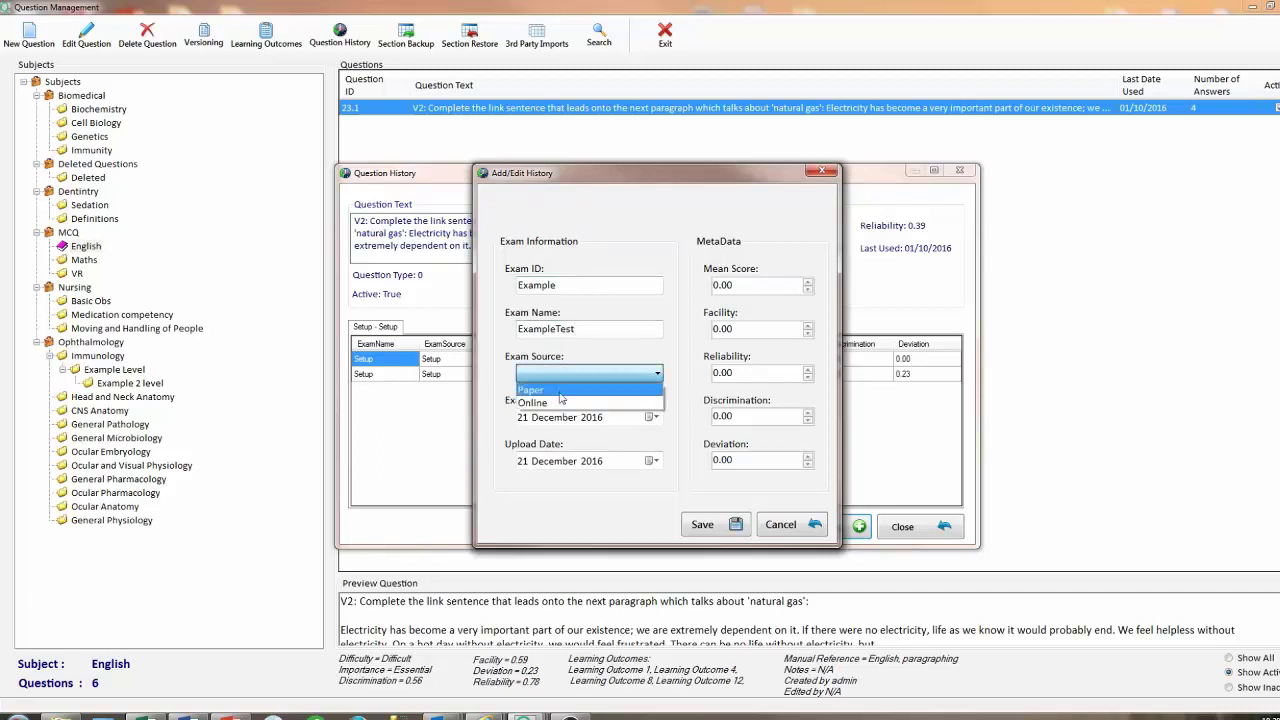
left_click(560, 393)
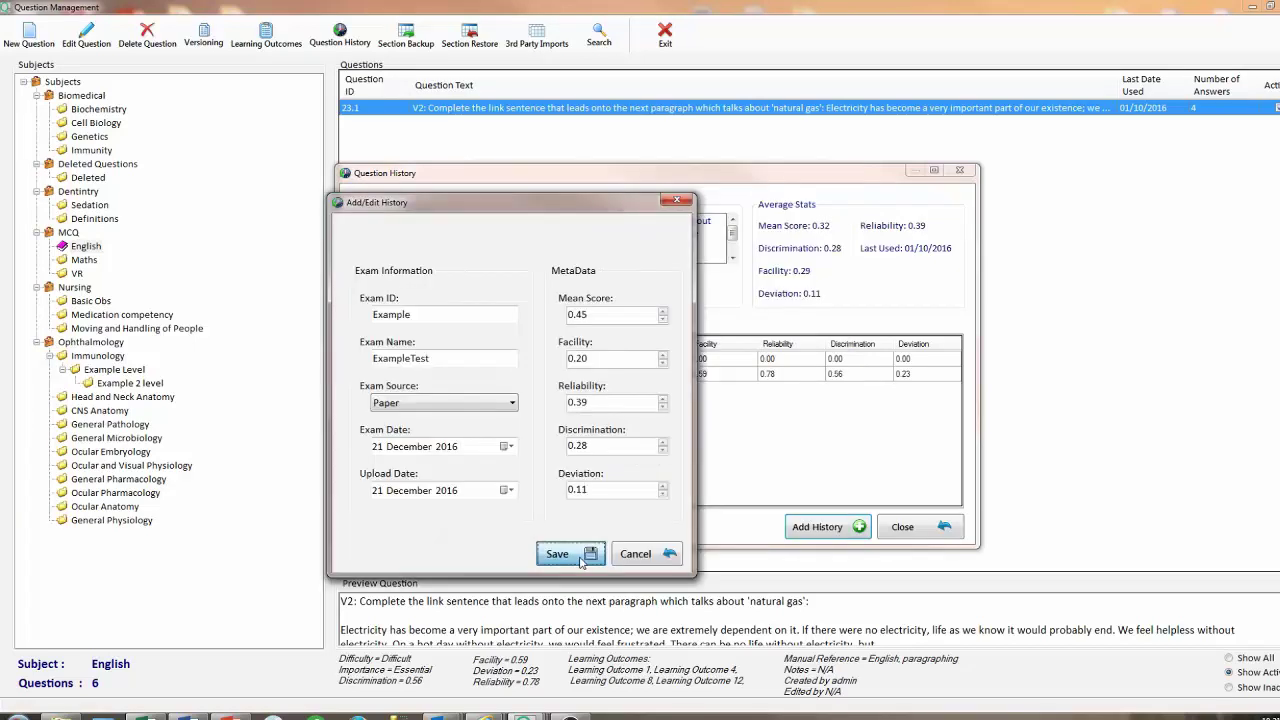
left_click(576, 555)
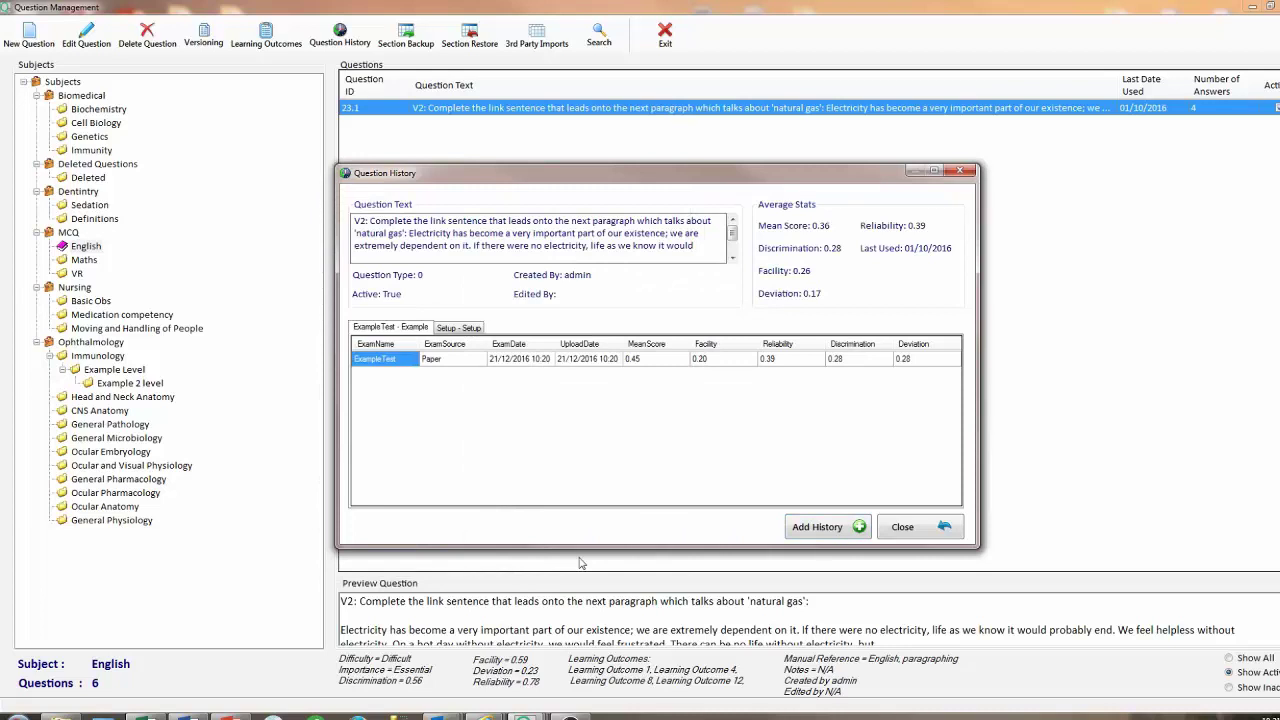
Review the ExampleTest record's statistics, close the history, and import dfsfsdf.csv into Example Level.
left_click(452, 362)
left_click(547, 361)
left_click(648, 362)
left_click(780, 362)
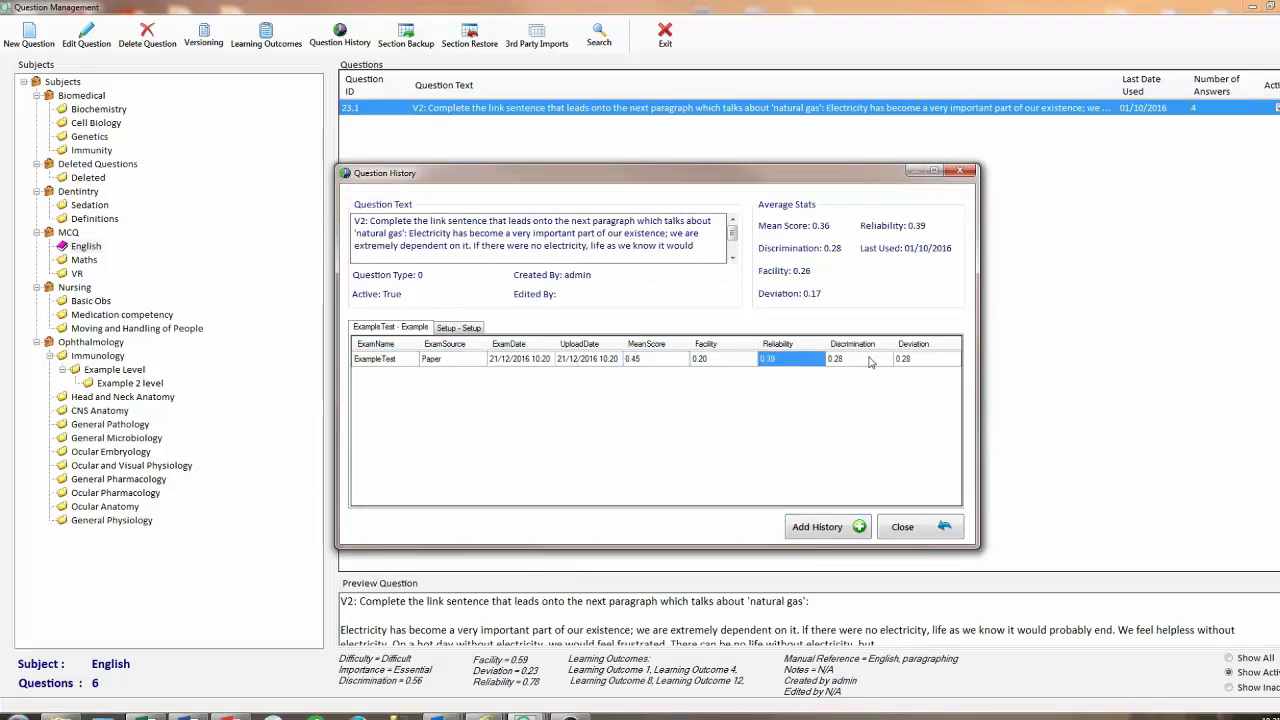
left_click(870, 362)
left_click(925, 362)
left_click(930, 536)
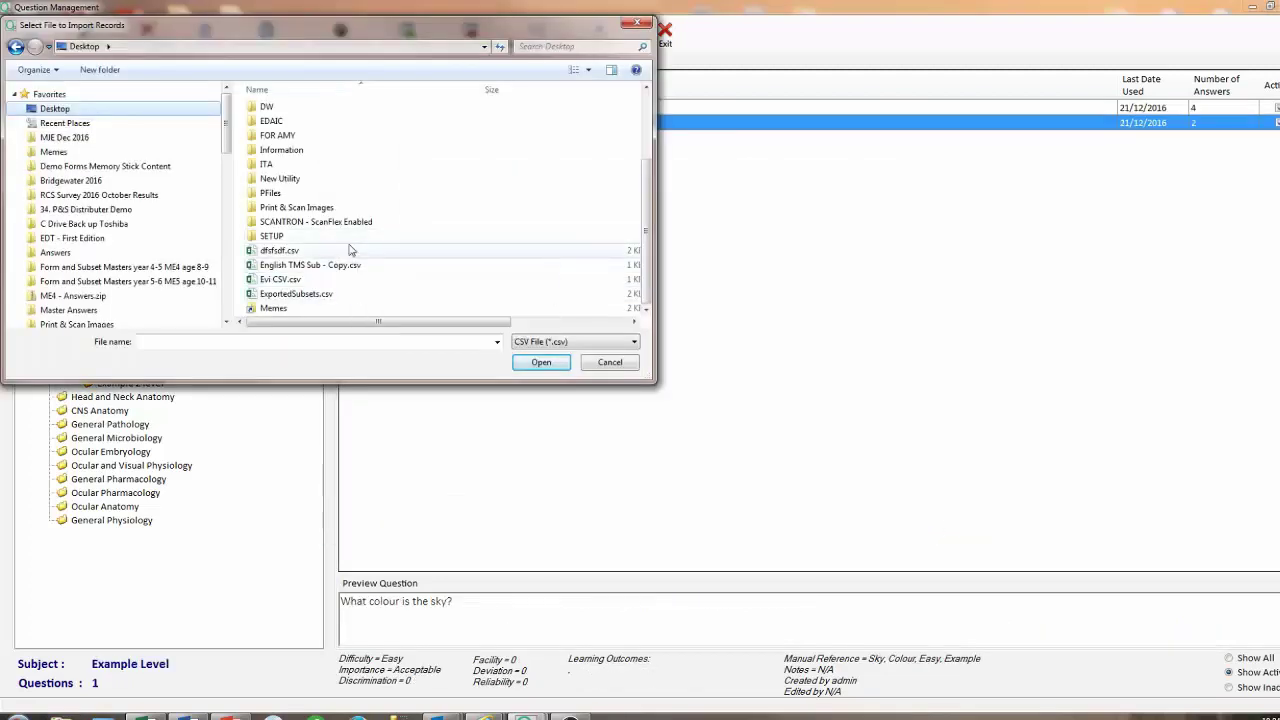
left_click(350, 252)
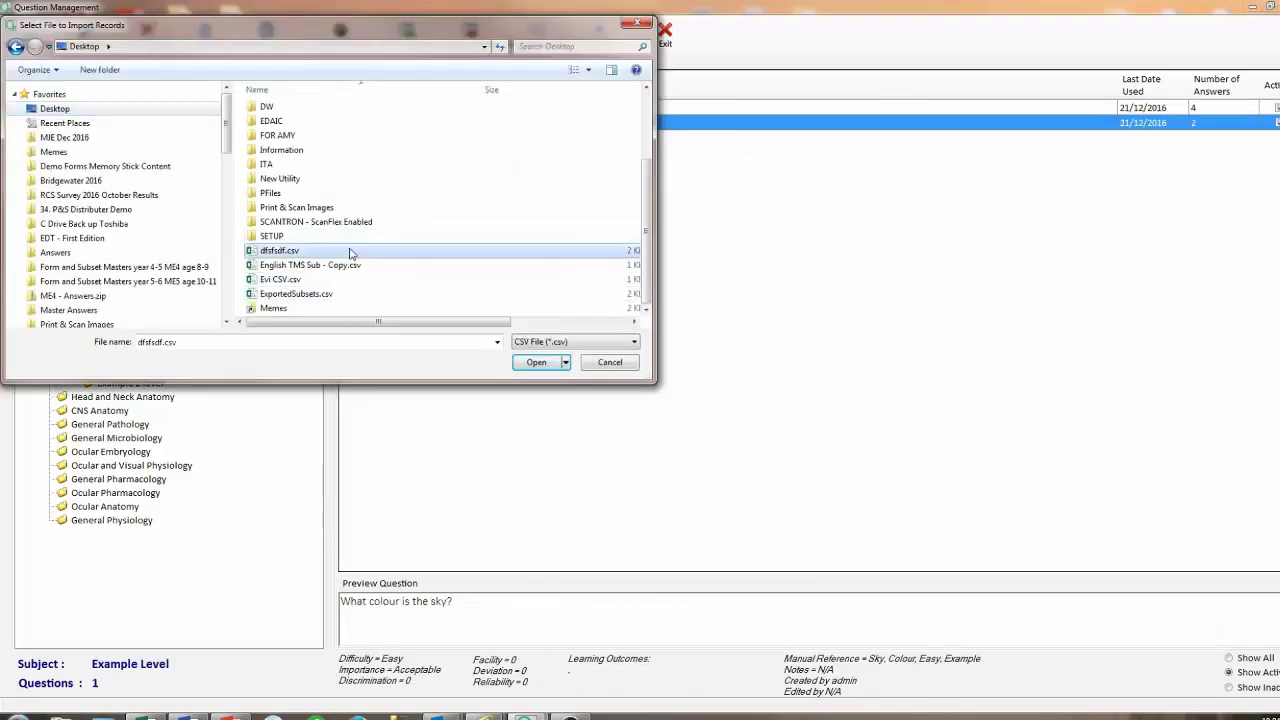
left_click(538, 362)
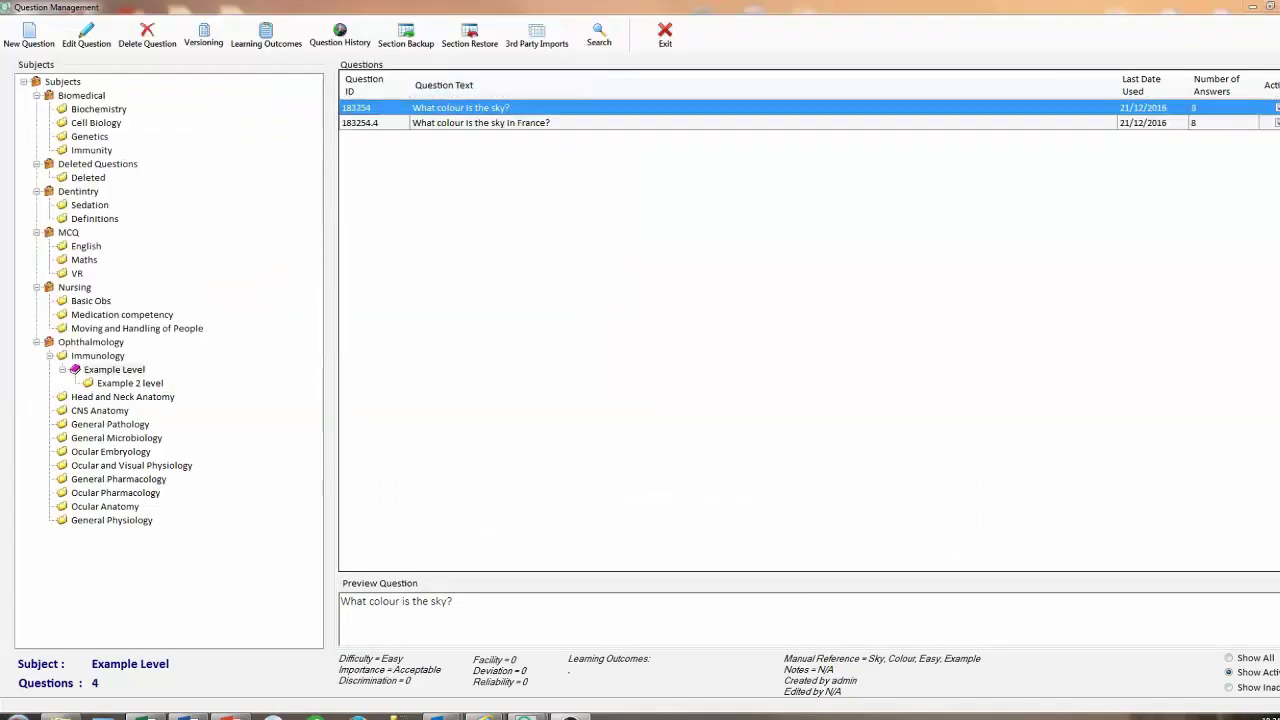
Back up the Example Level section as Test1 on the Desktop.
left_click(120, 371)
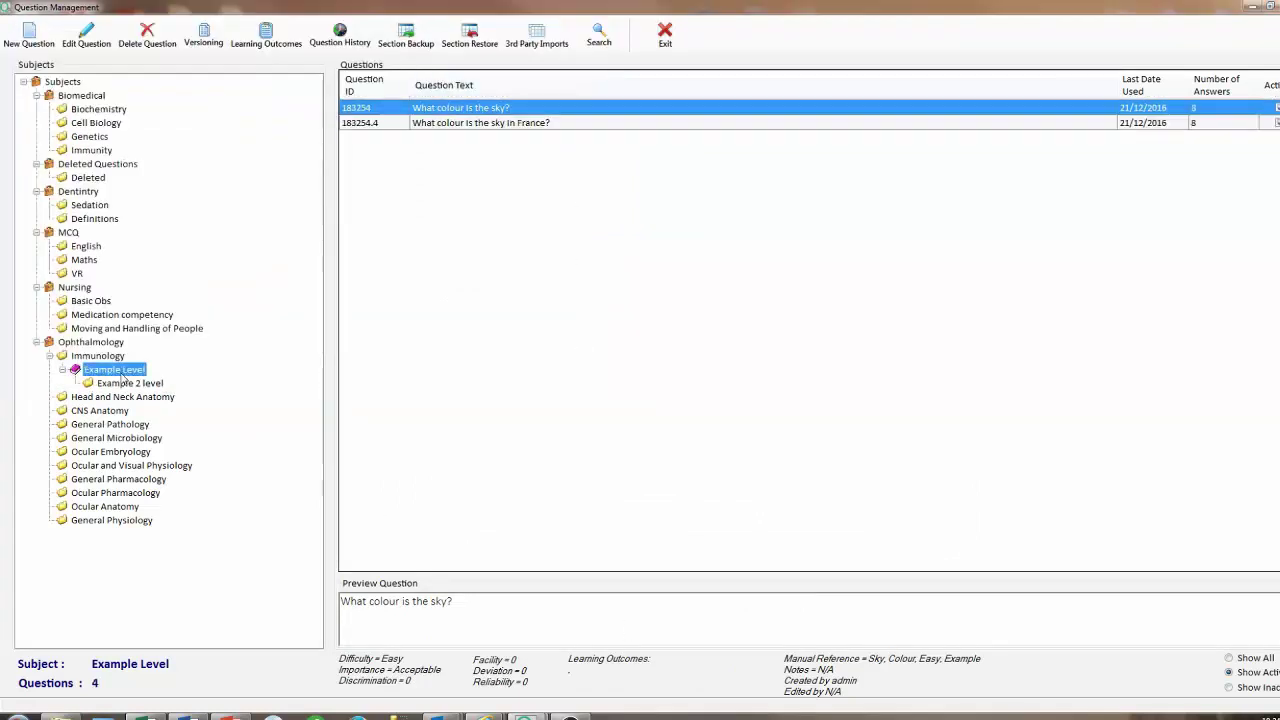
left_click(406, 38)
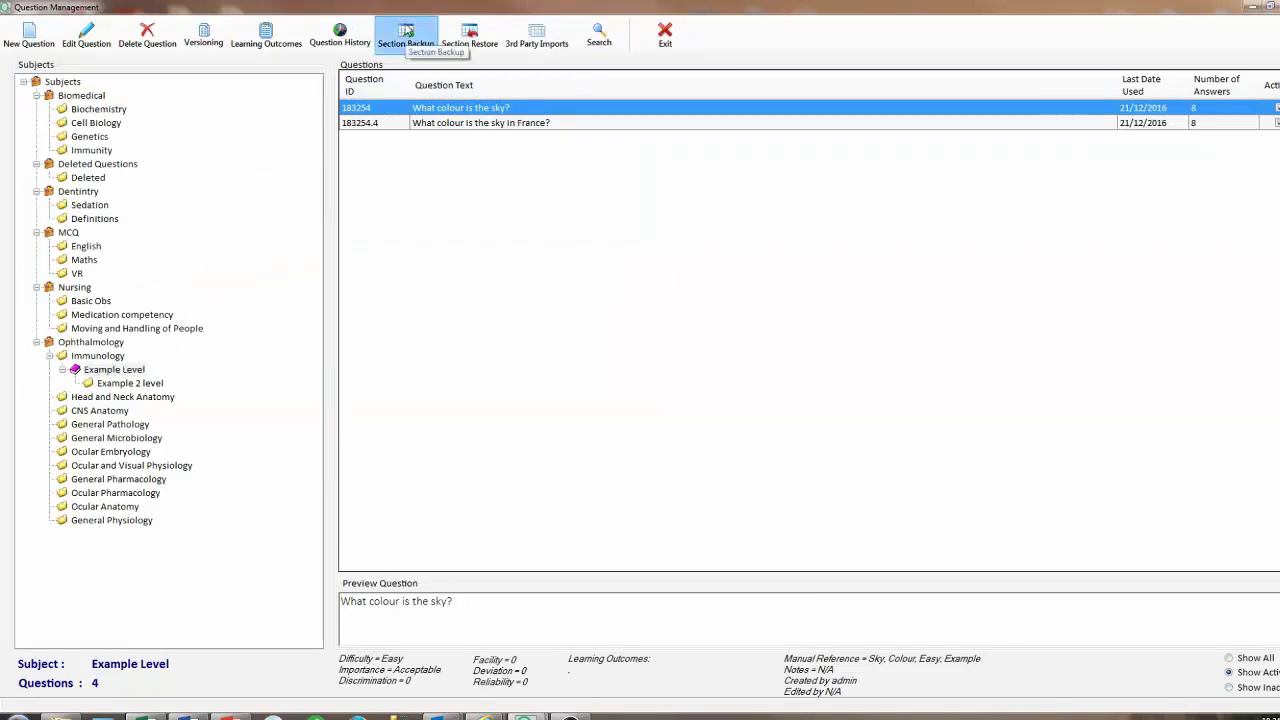
left_click(88, 109)
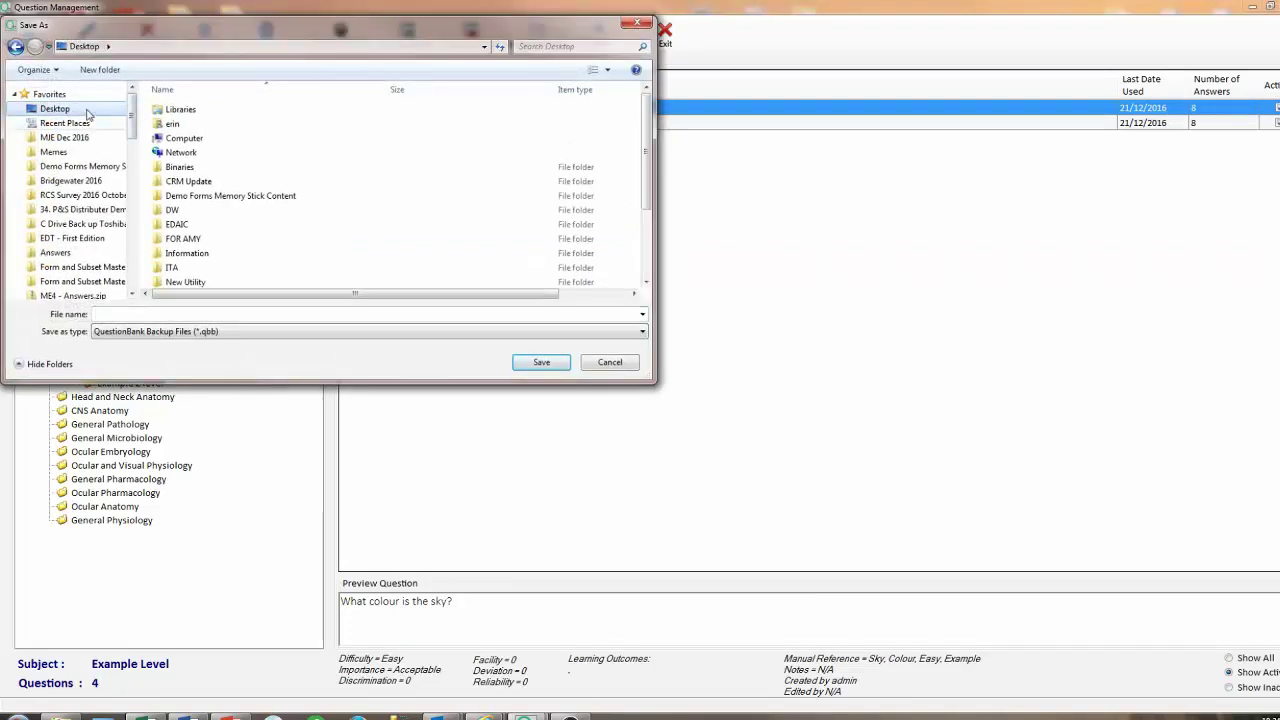
left_click(125, 313)
type("Tes")
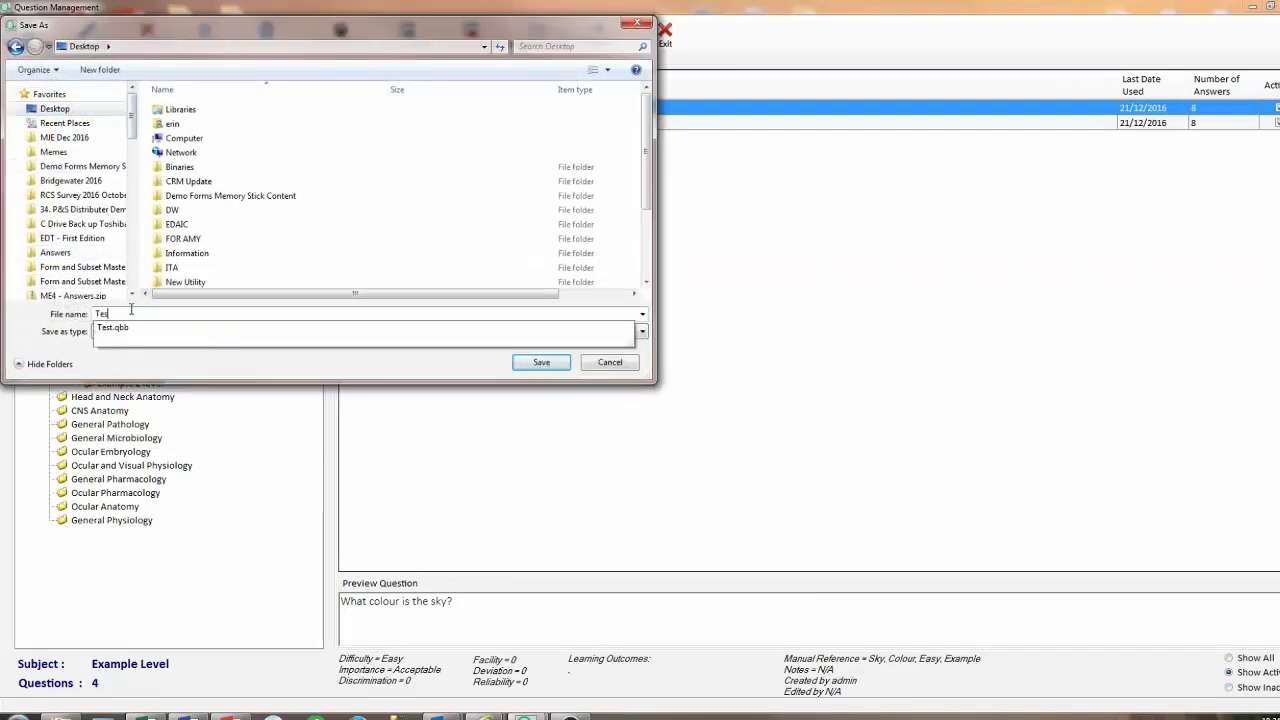
type("t1")
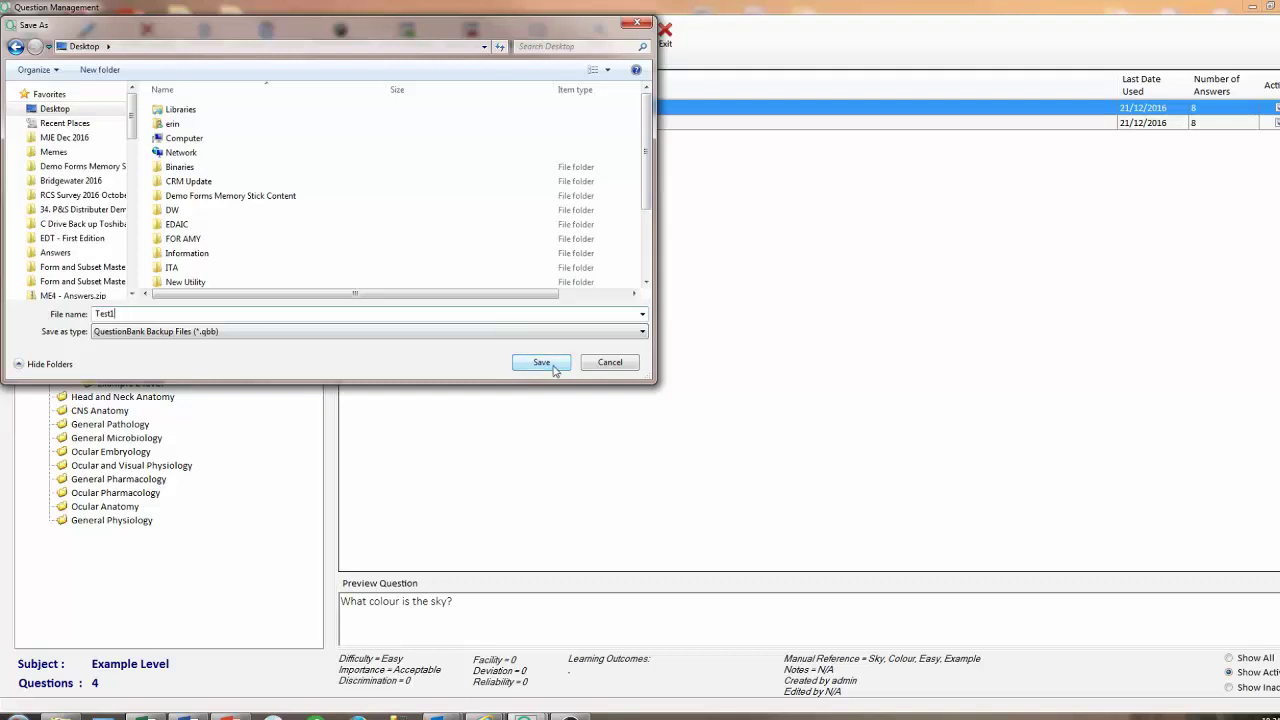
left_click(541, 363)
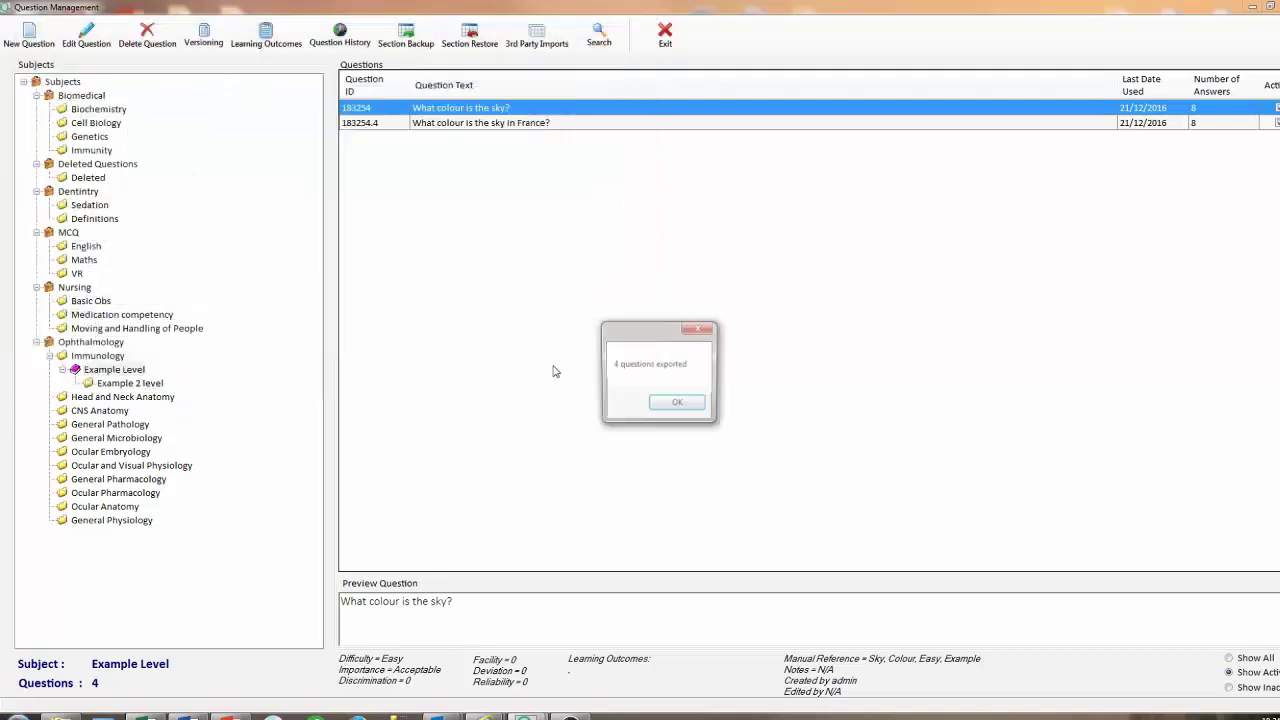
left_click(692, 406)
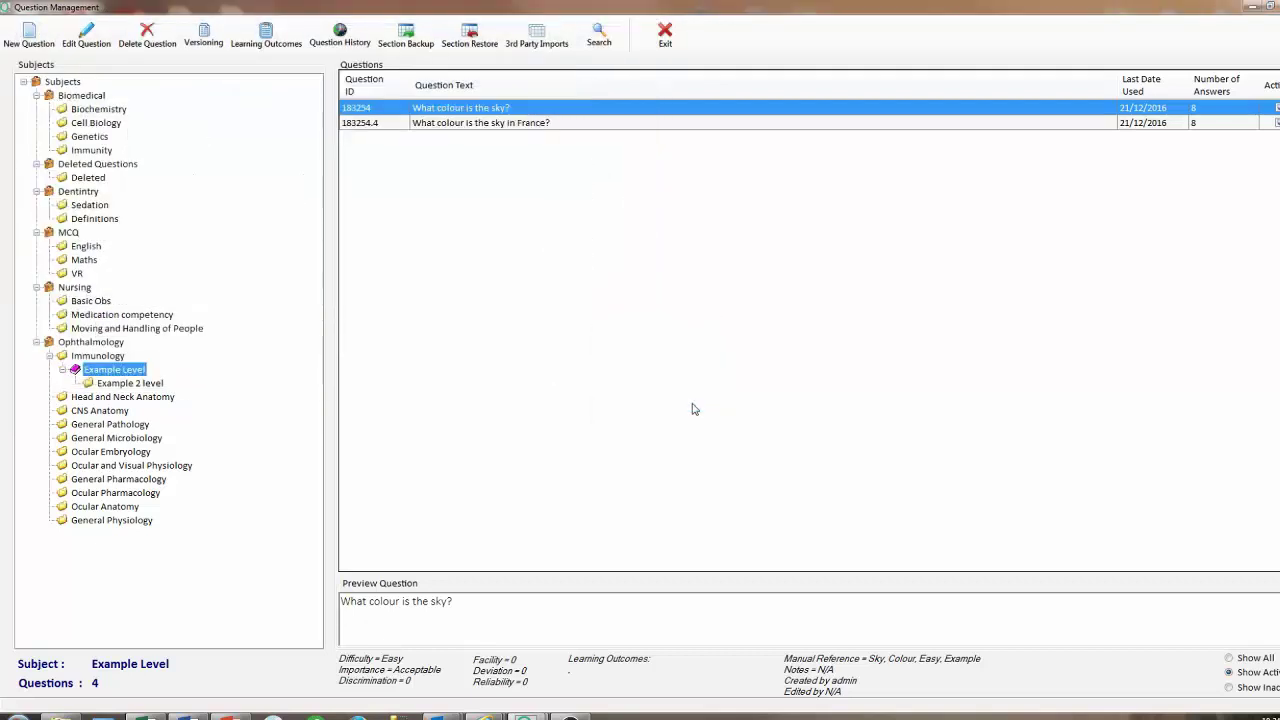
Restore Test1.qbb from the Desktop into the Example Level section.
left_click(488, 55)
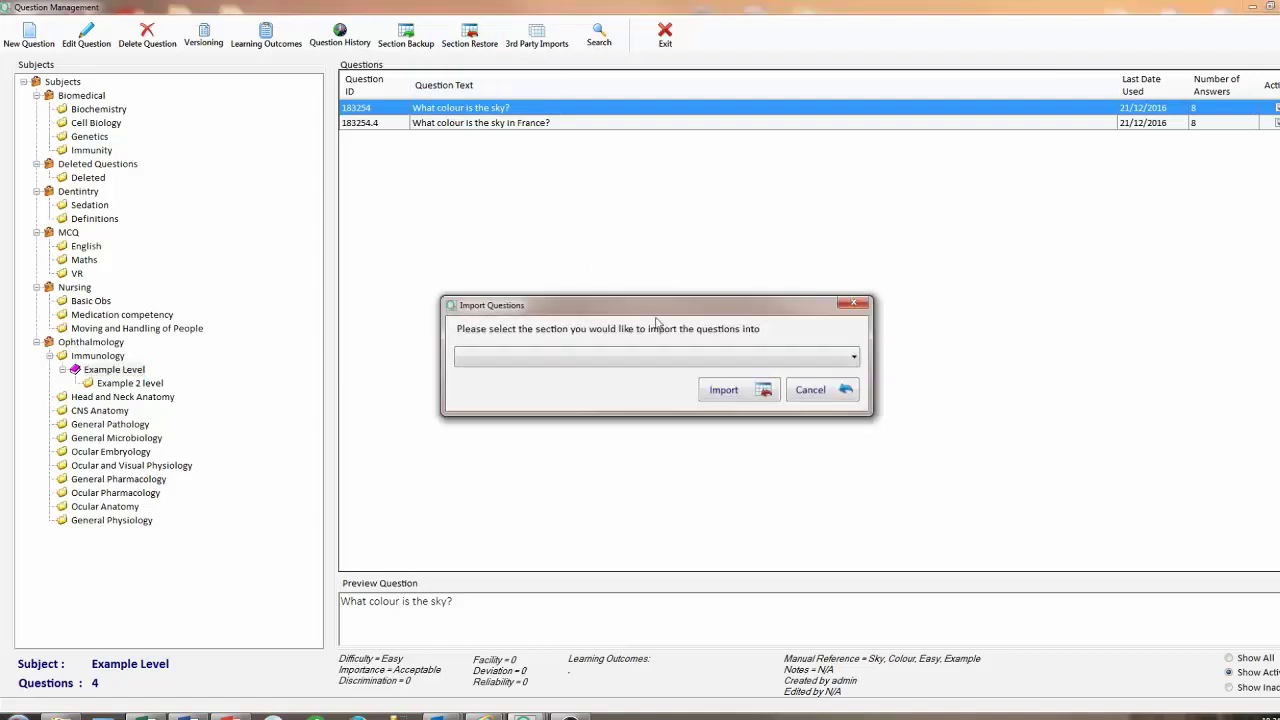
left_click(852, 357)
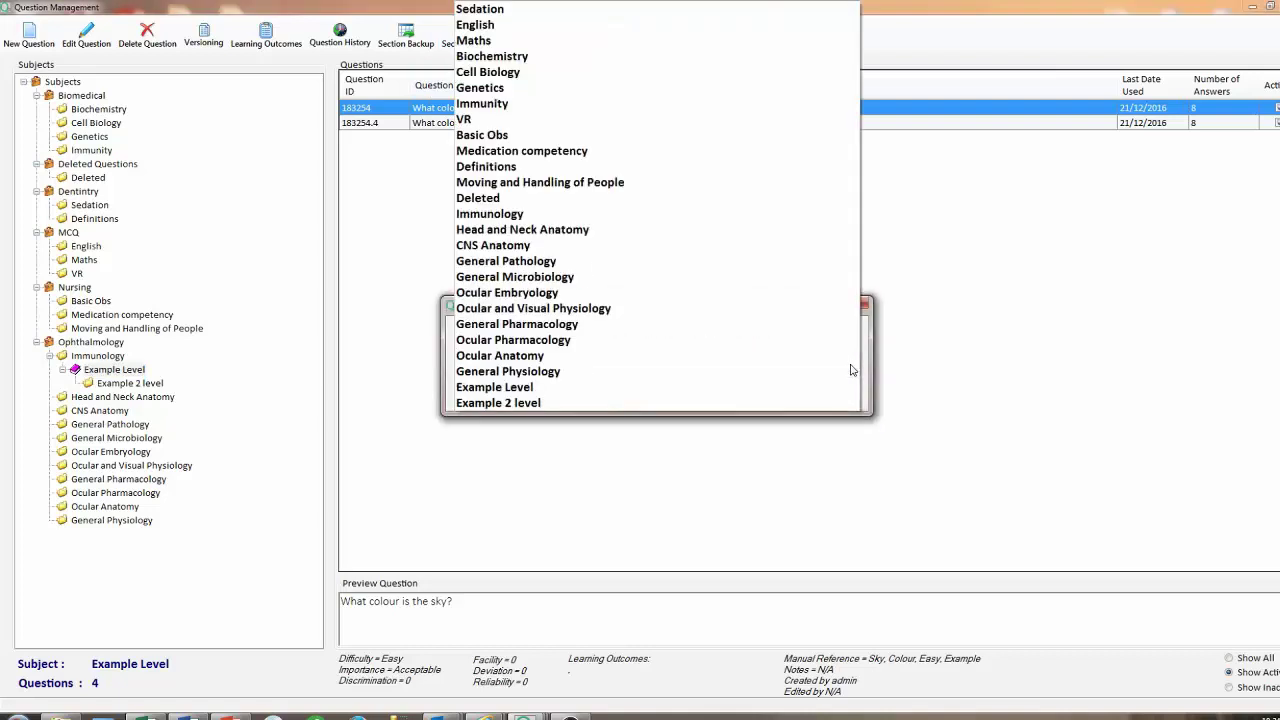
left_click(634, 390)
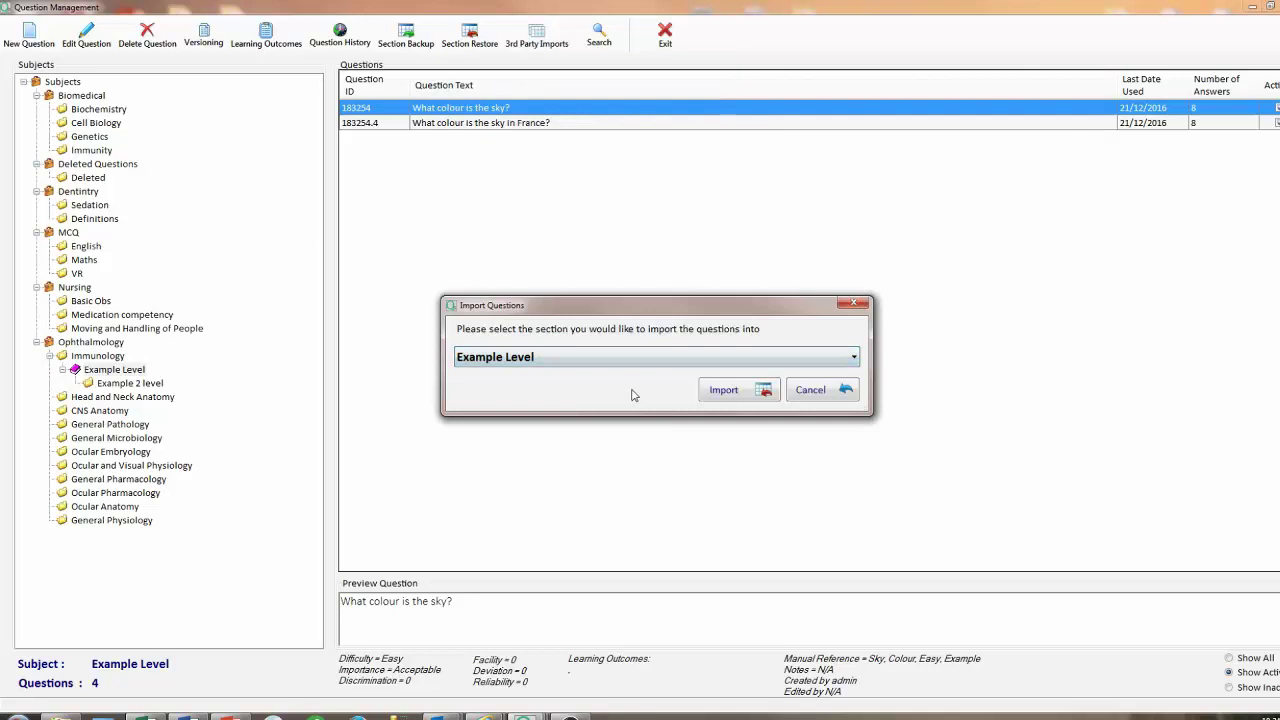
left_click(728, 393)
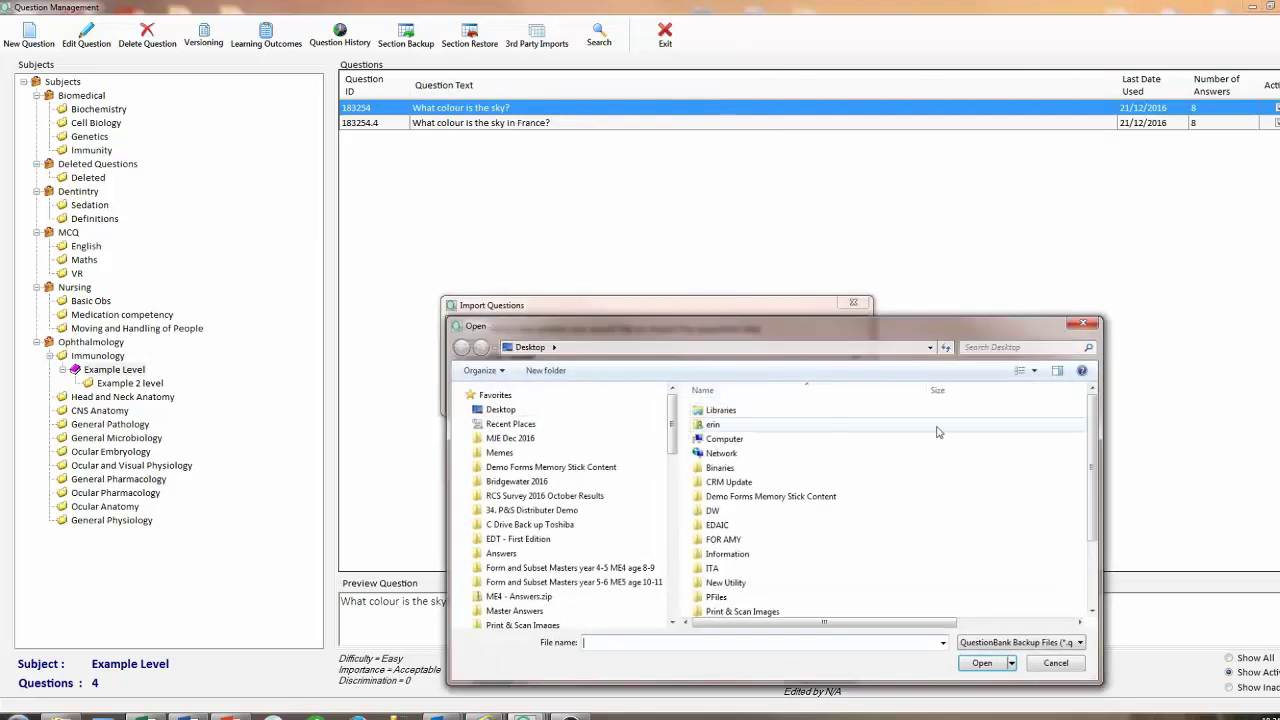
scroll(990, 520, "down", 2)
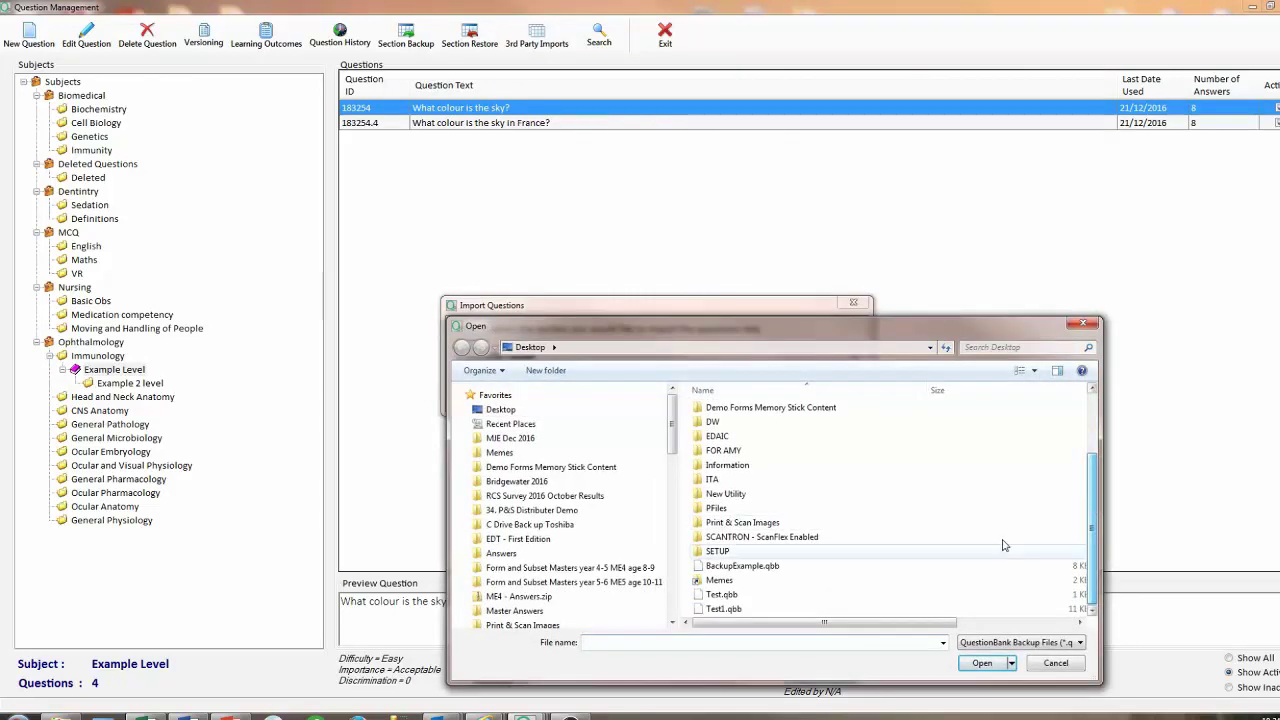
double_click(779, 609)
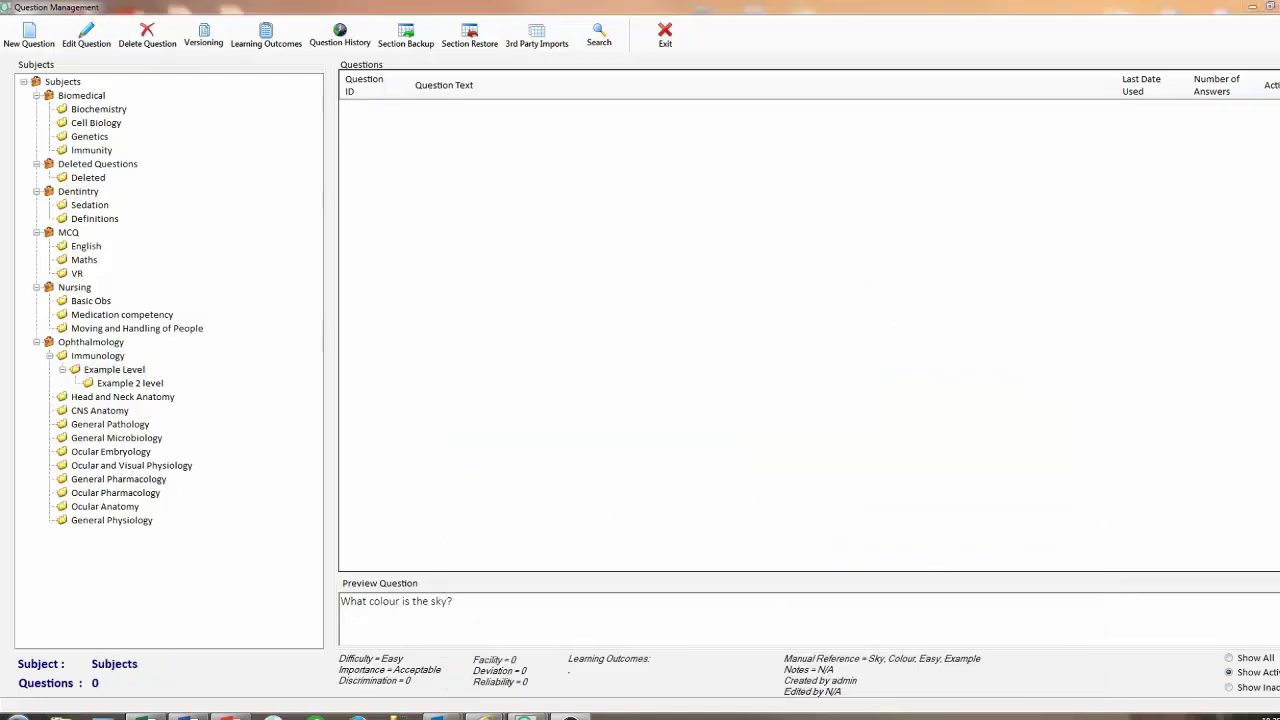
left_click(127, 384)
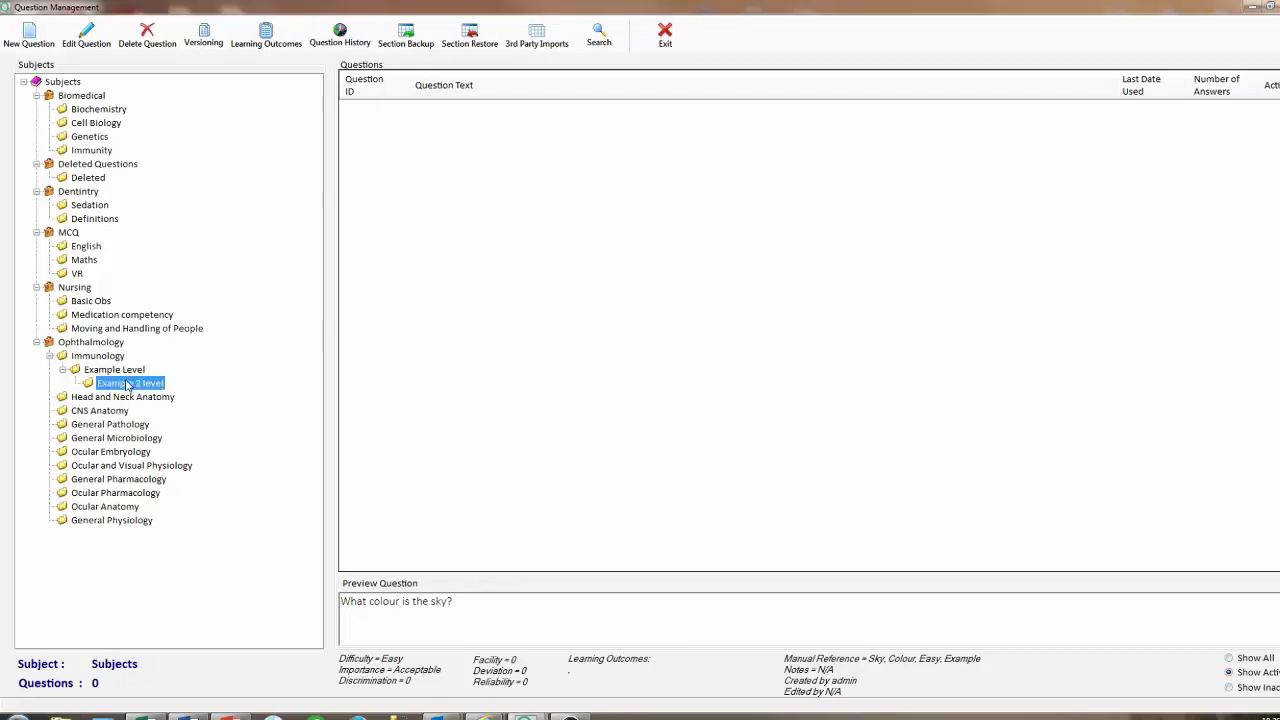
left_click(537, 42)
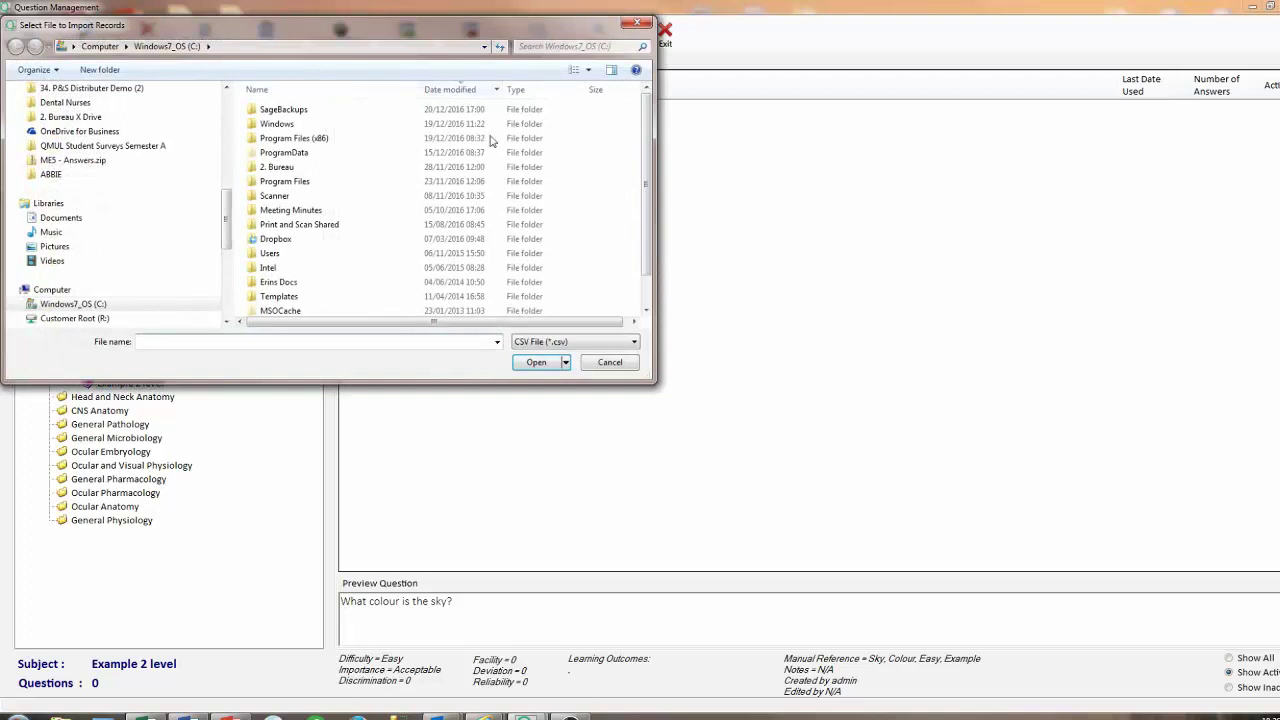
left_click_drag(651, 188, 649, 224)
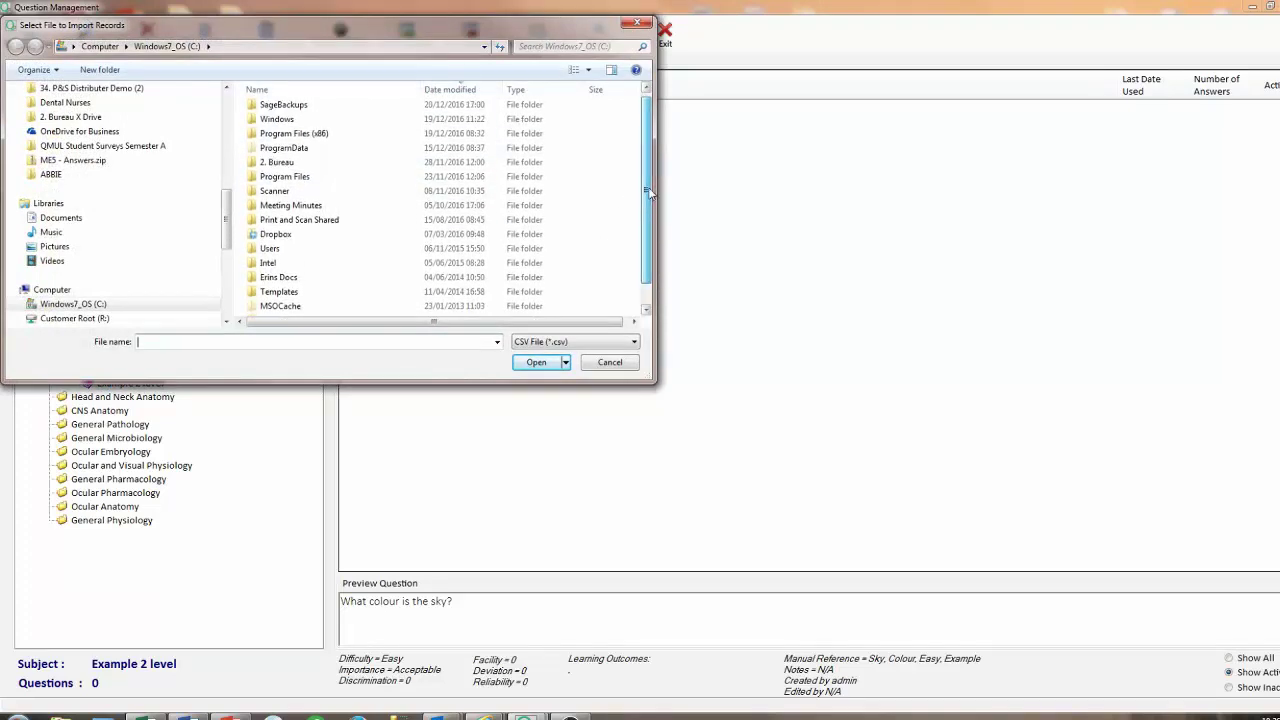
double_click(273, 281)
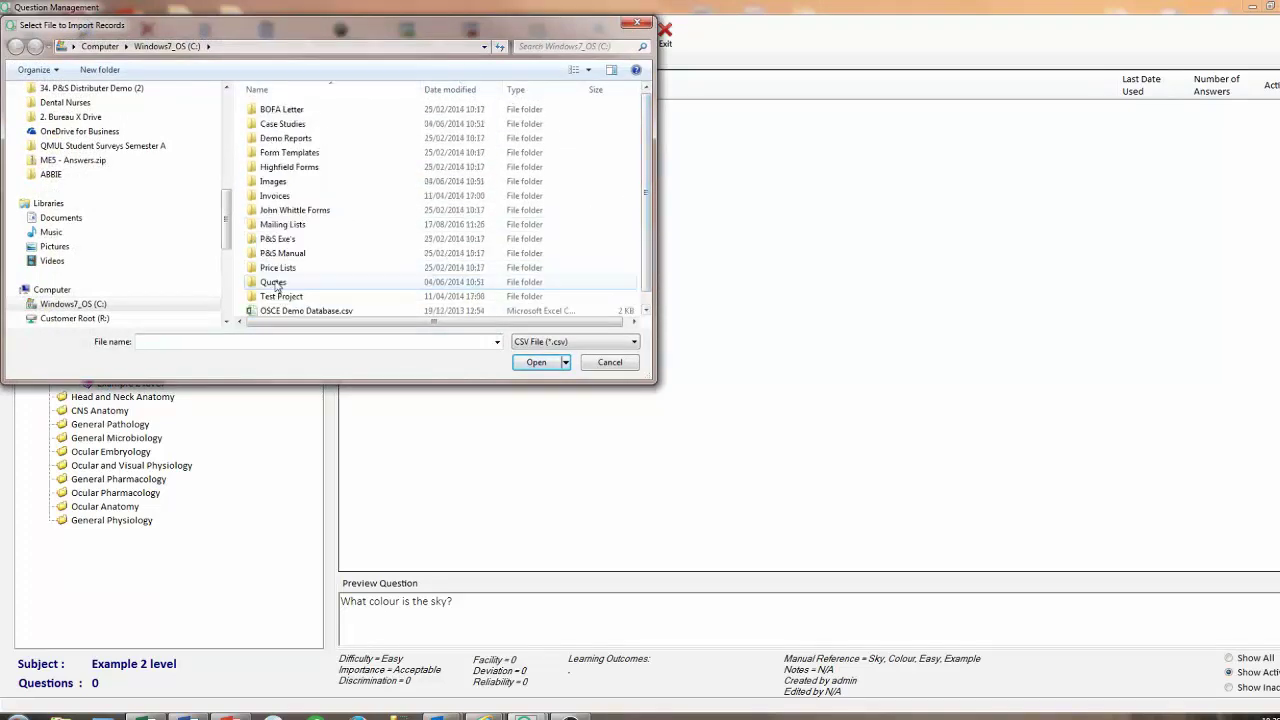
double_click(313, 142)
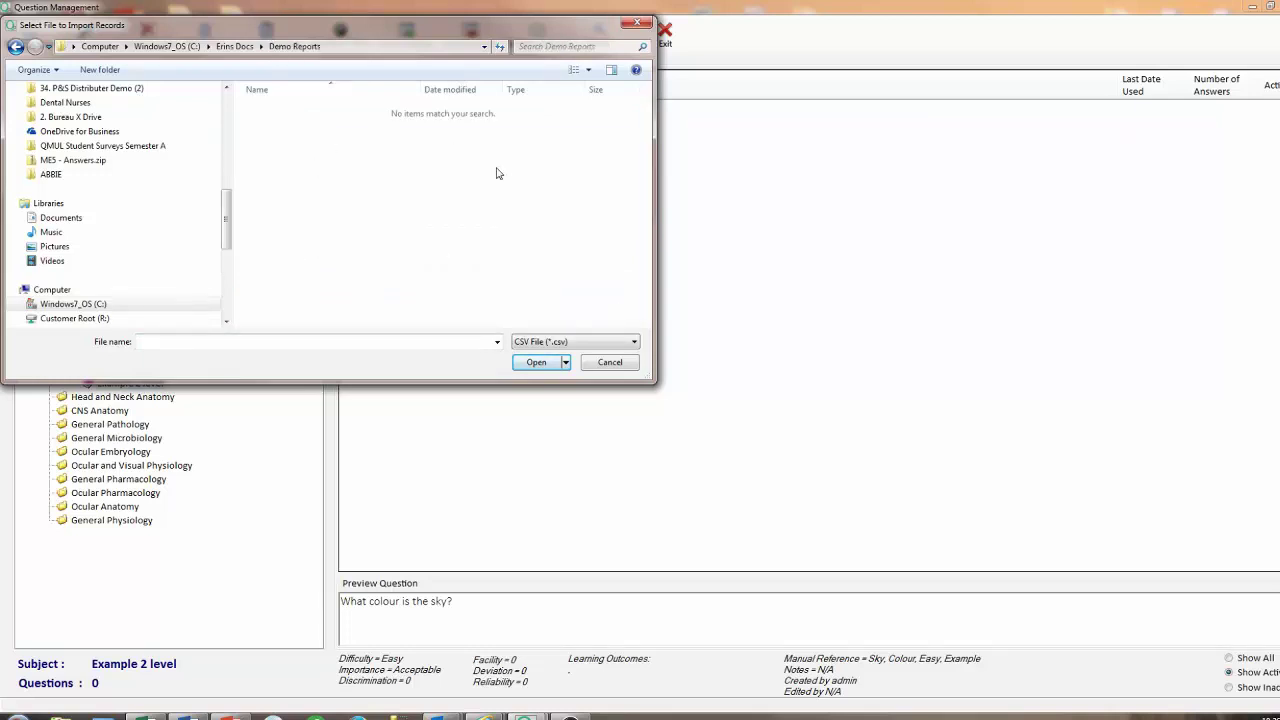
left_click(632, 366)
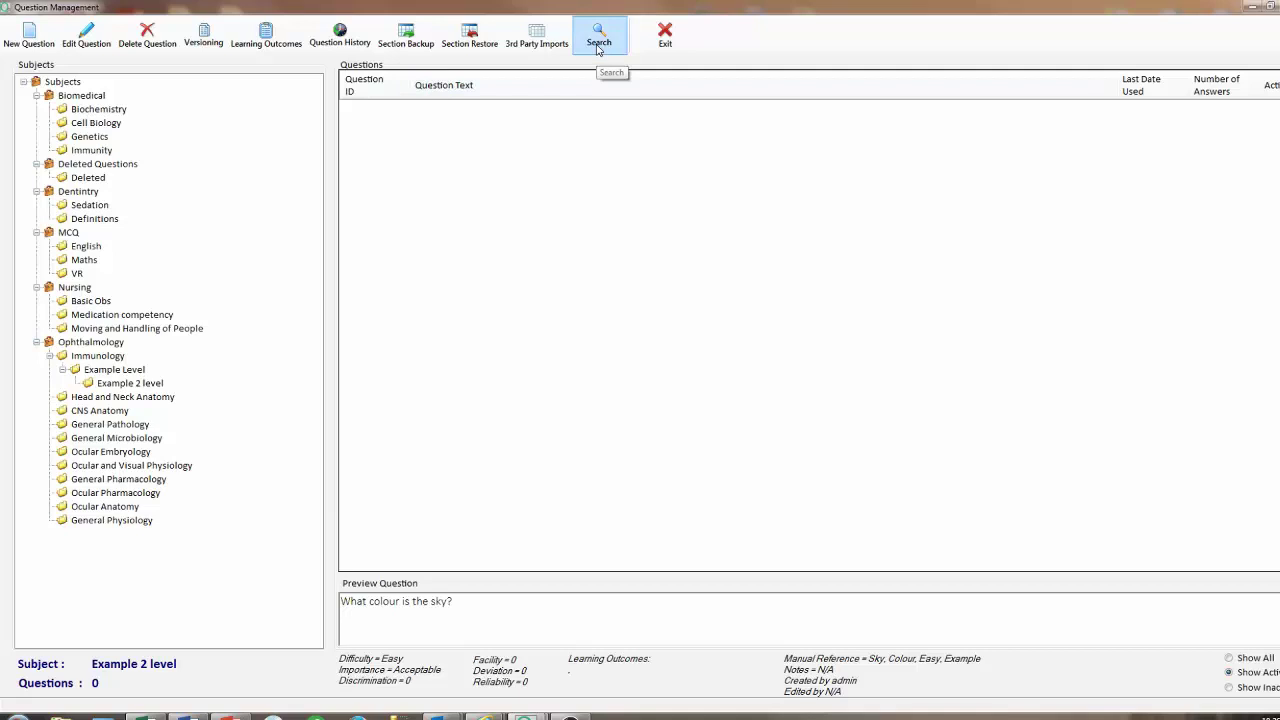
left_click(673, 44)
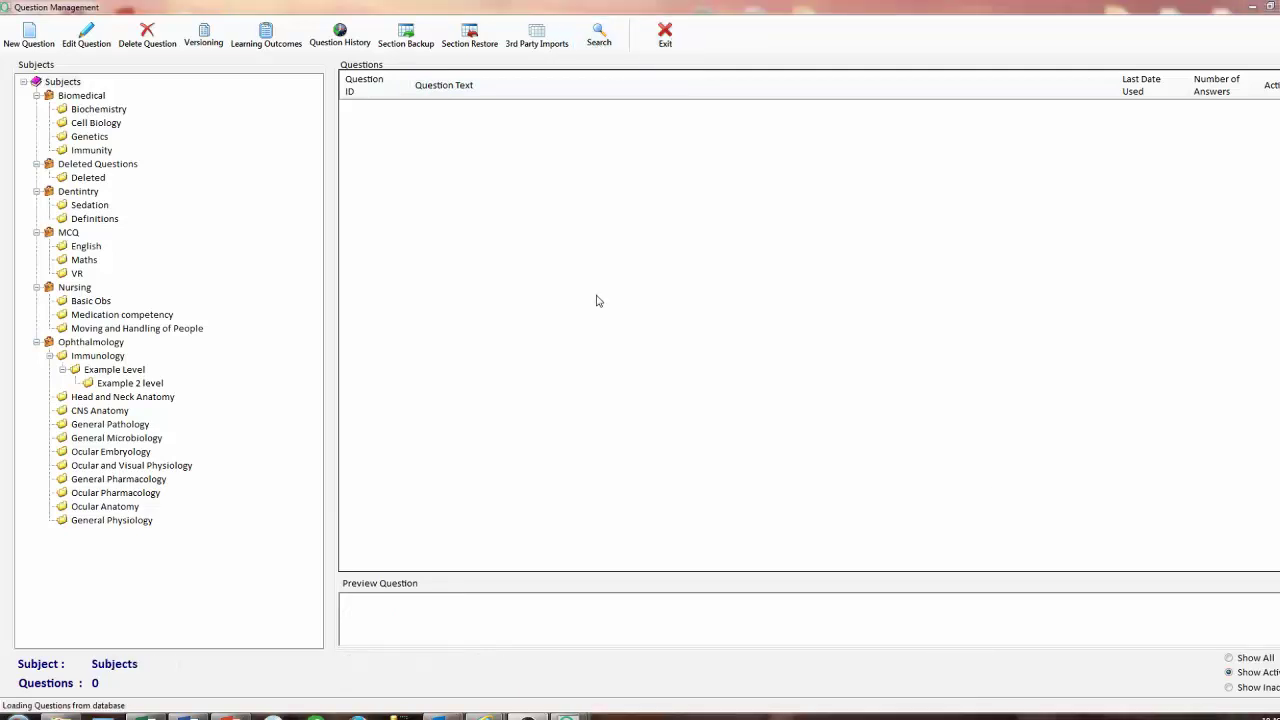
Search from the Subjects node with tag Easy and the Hello question text cleared.
left_click(66, 85)
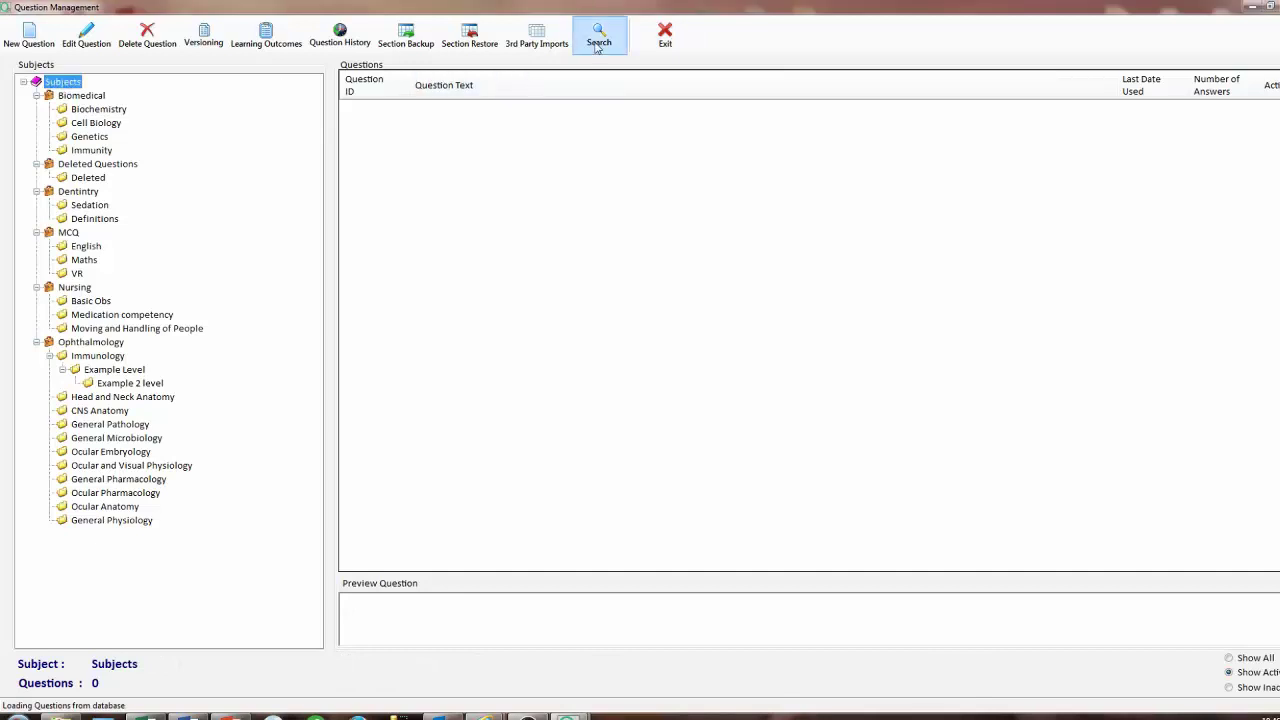
left_click(598, 40)
left_click(530, 305)
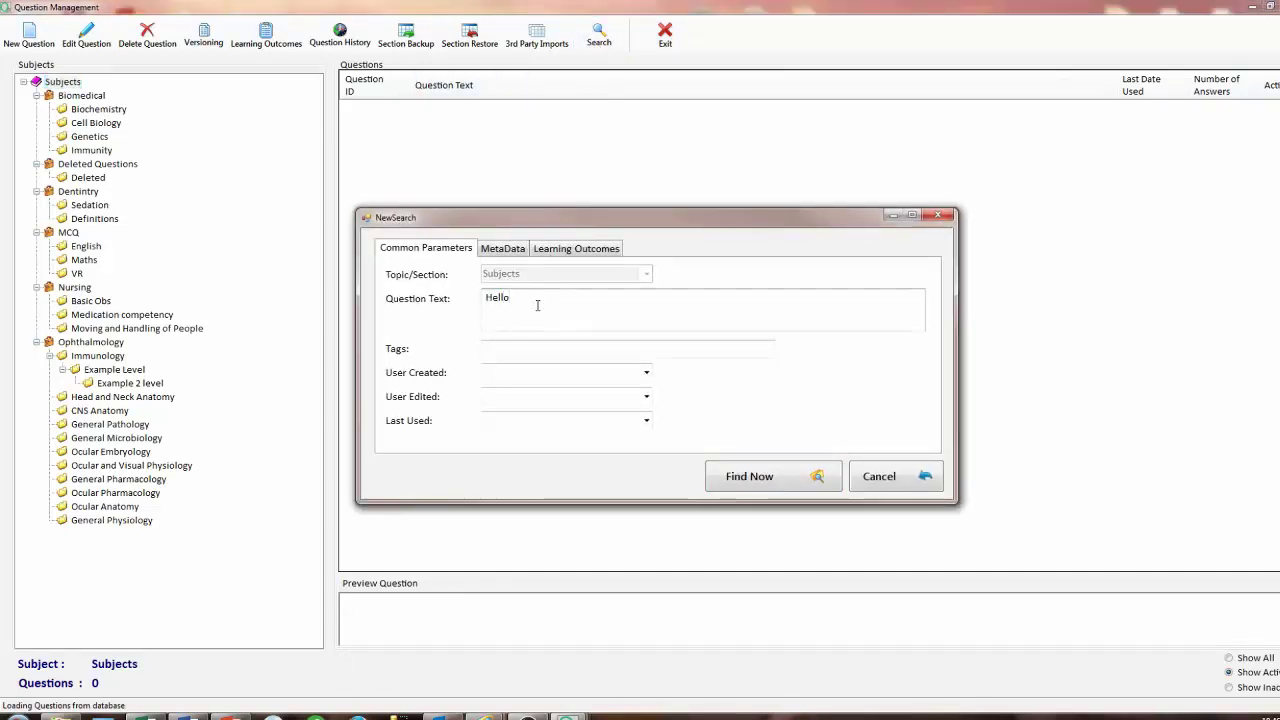
left_click(512, 347)
type("Easy")
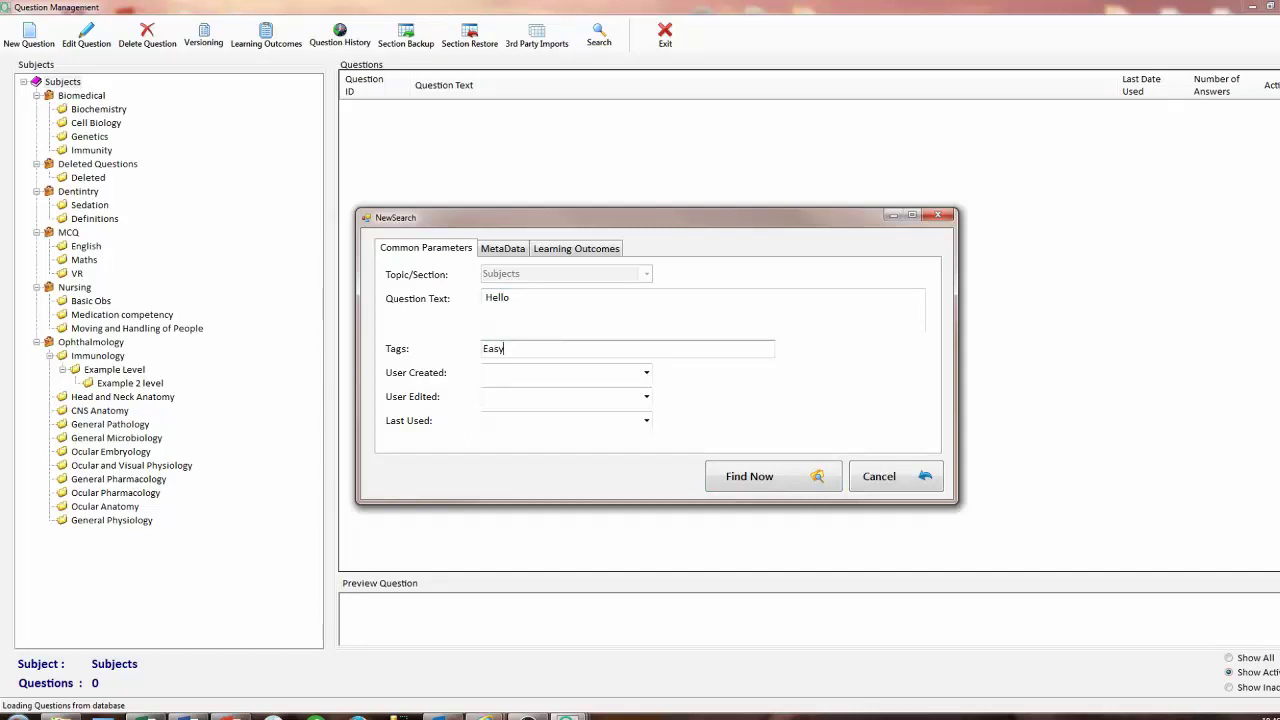
double_click(505, 298)
key("BackSpace")
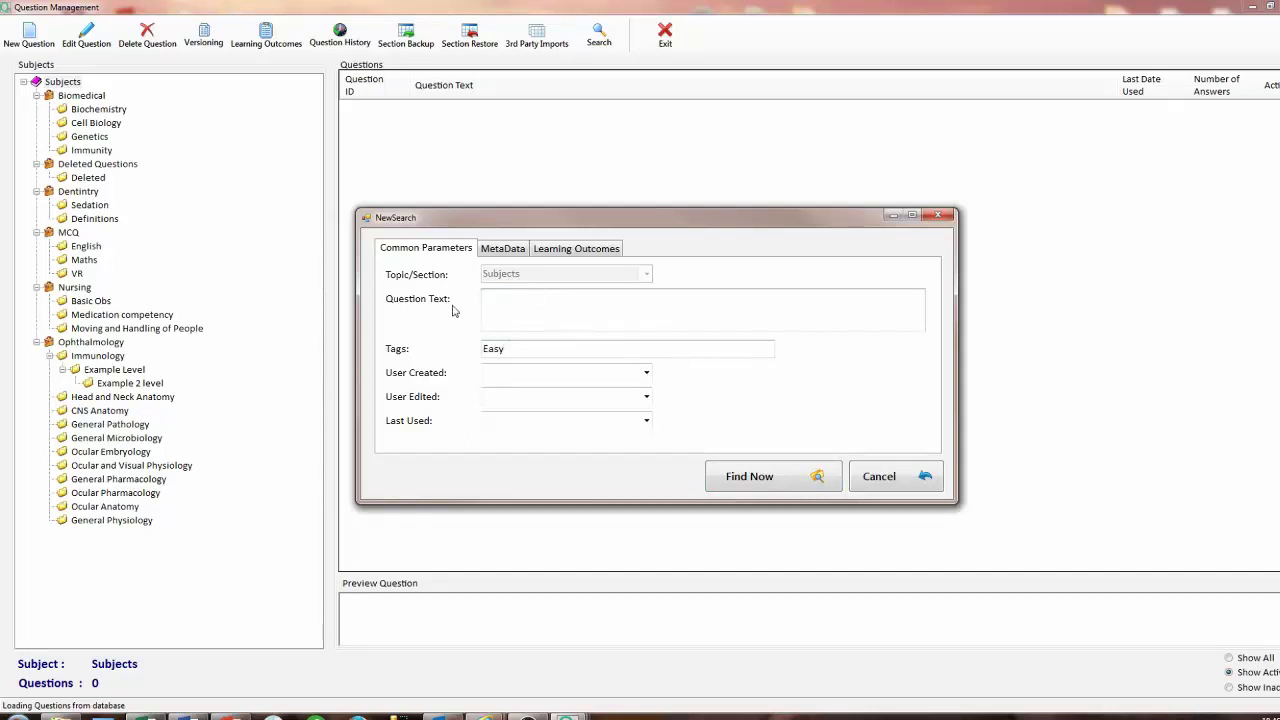
Filter by the same creating and editing user, run the search, and close Question Management.
left_click(646, 372)
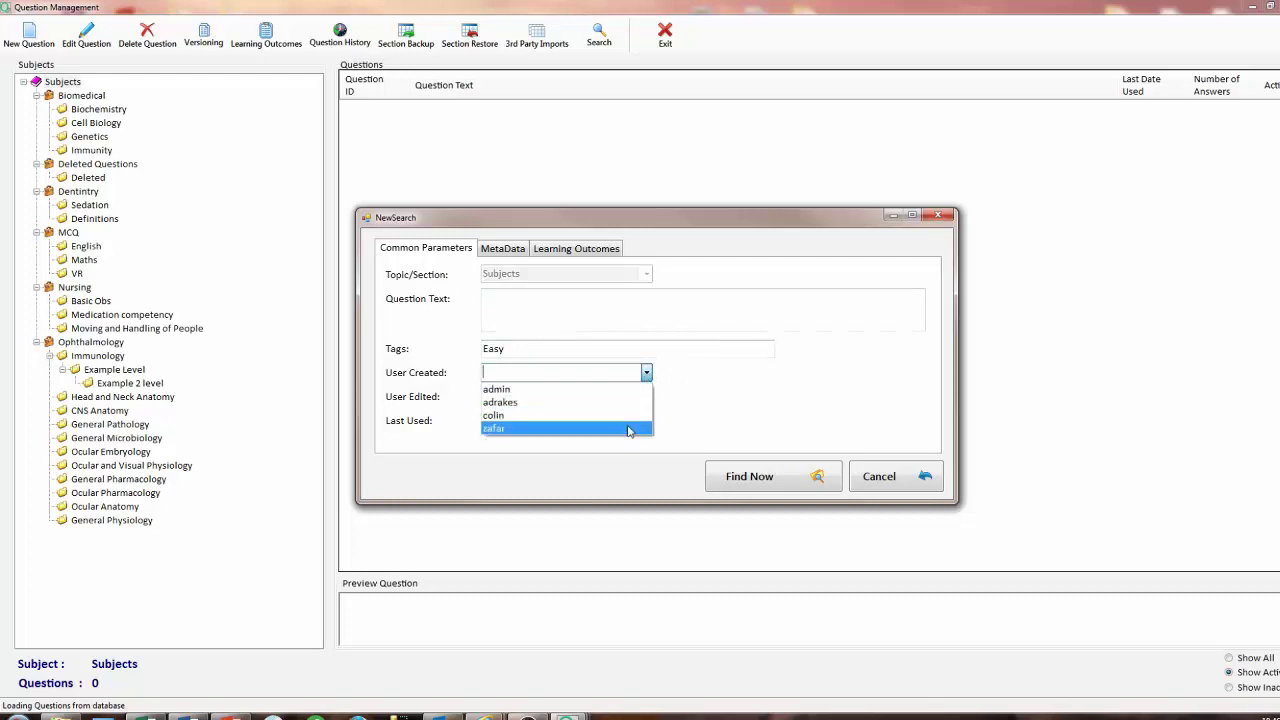
left_click(586, 415)
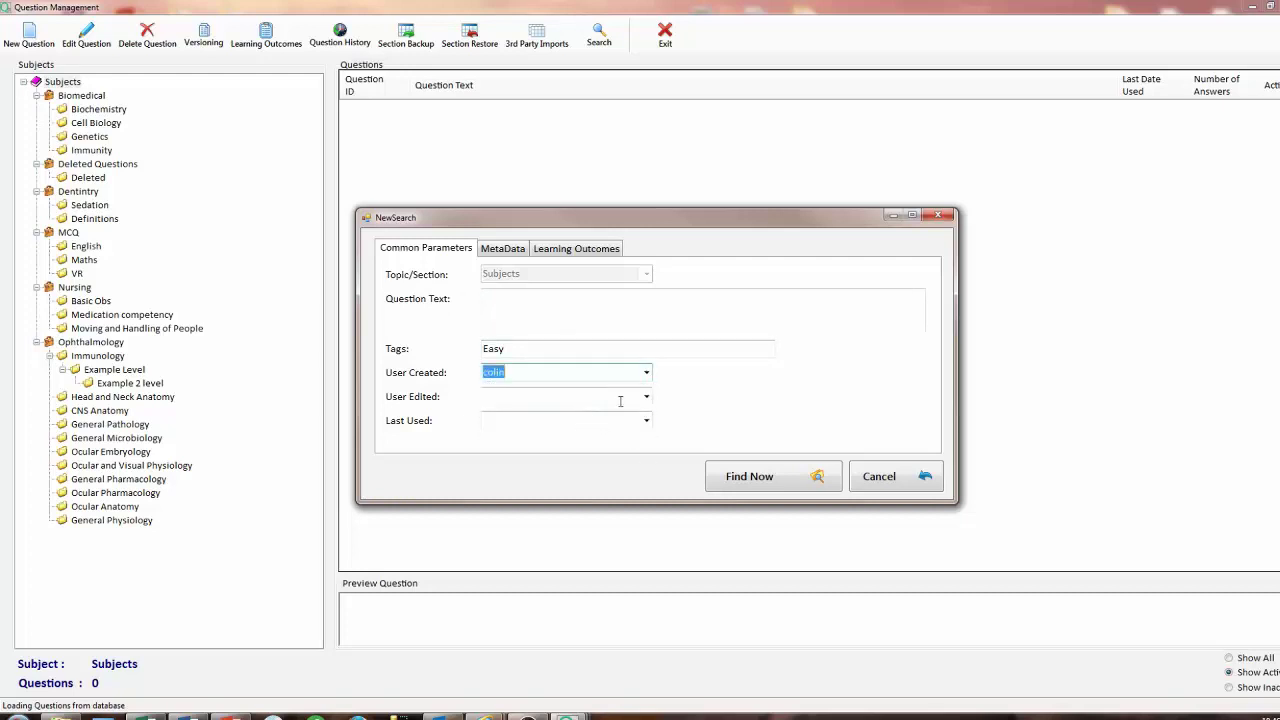
left_click(647, 400)
left_click(597, 438)
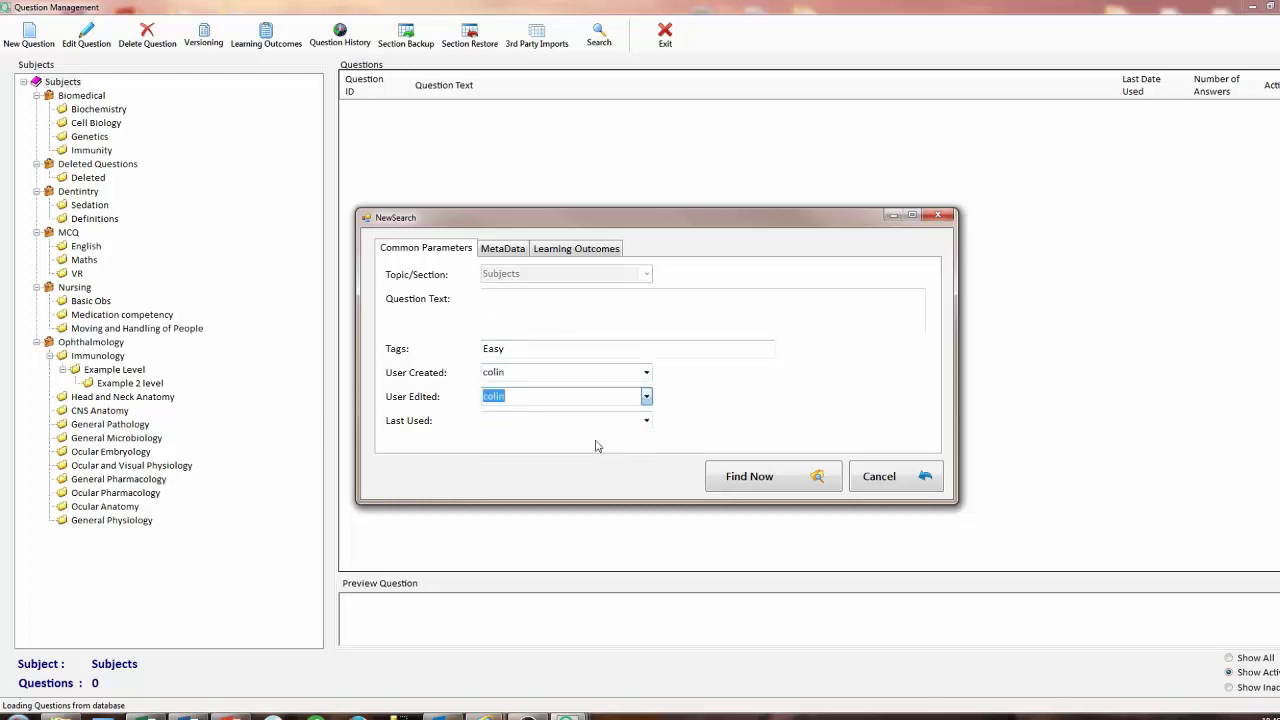
left_click(643, 425)
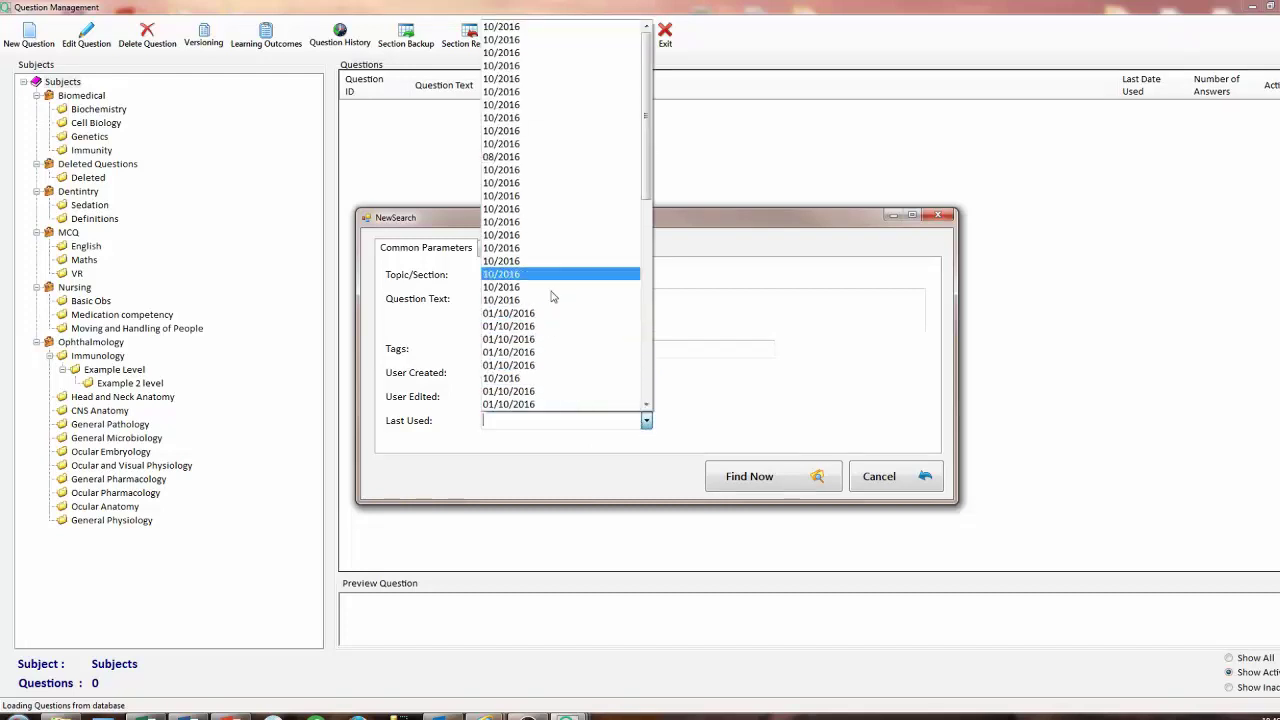
left_click(731, 416)
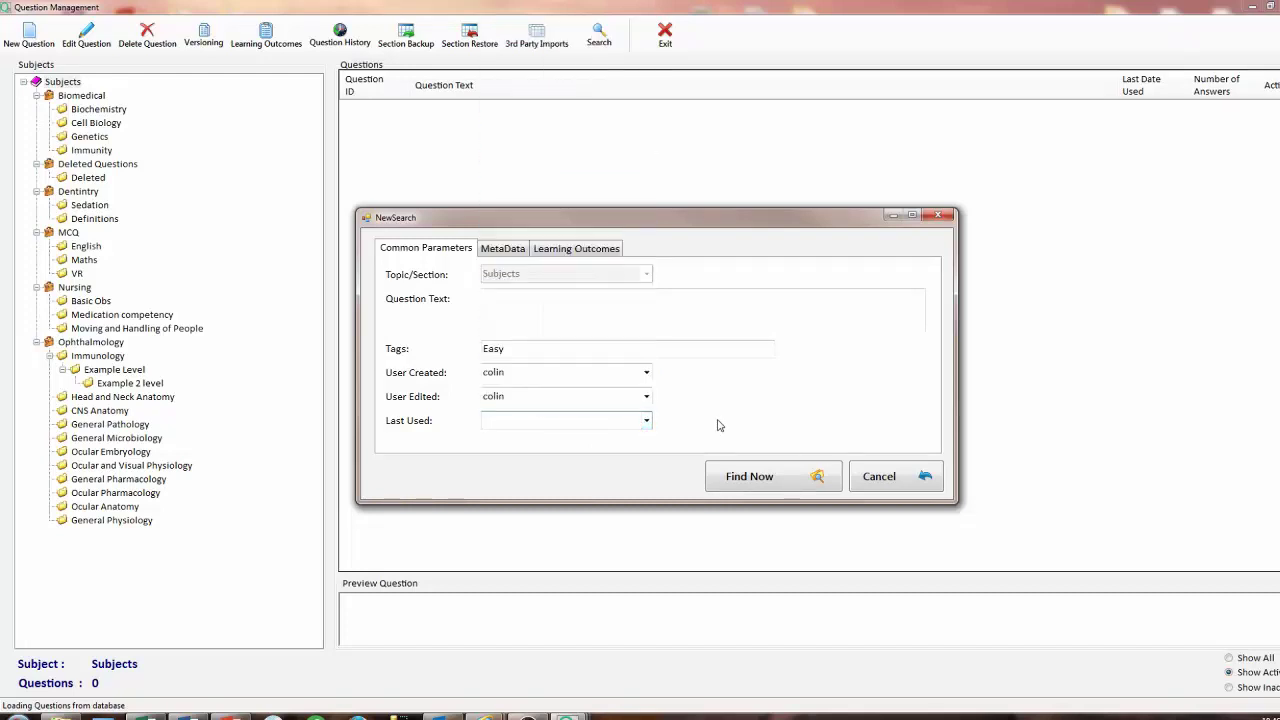
left_click(757, 476)
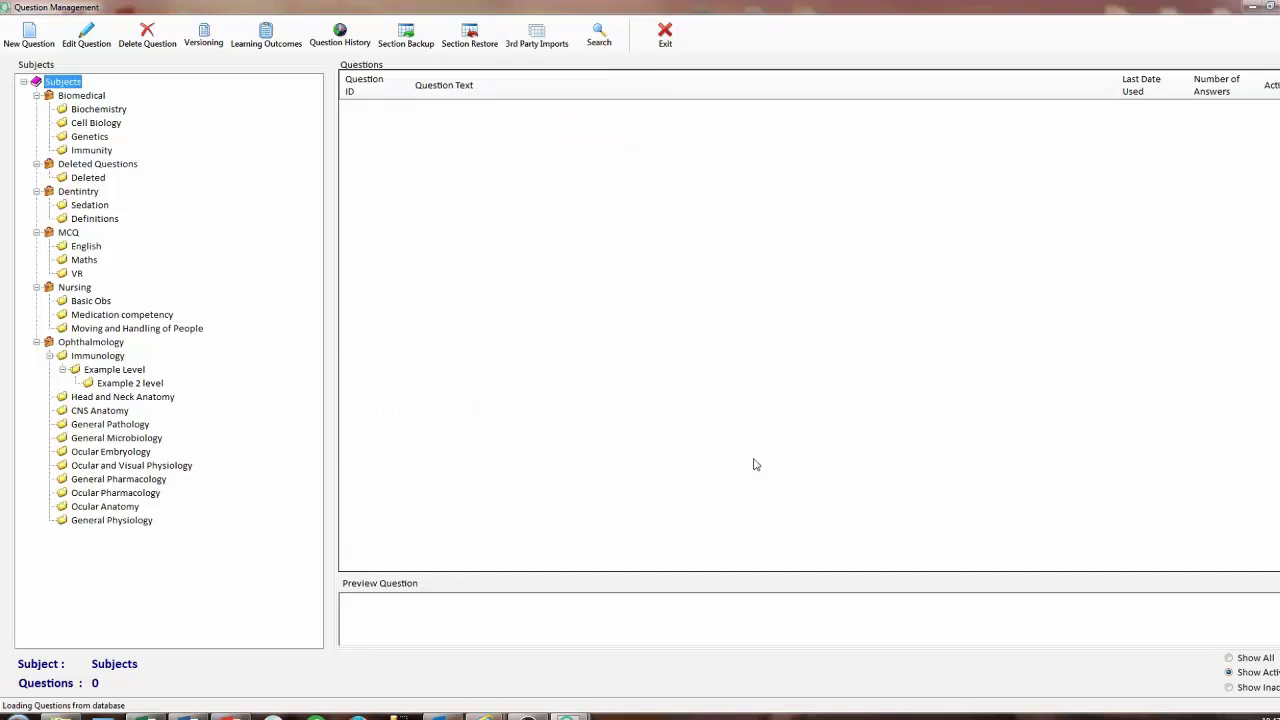
key("alt+F4")
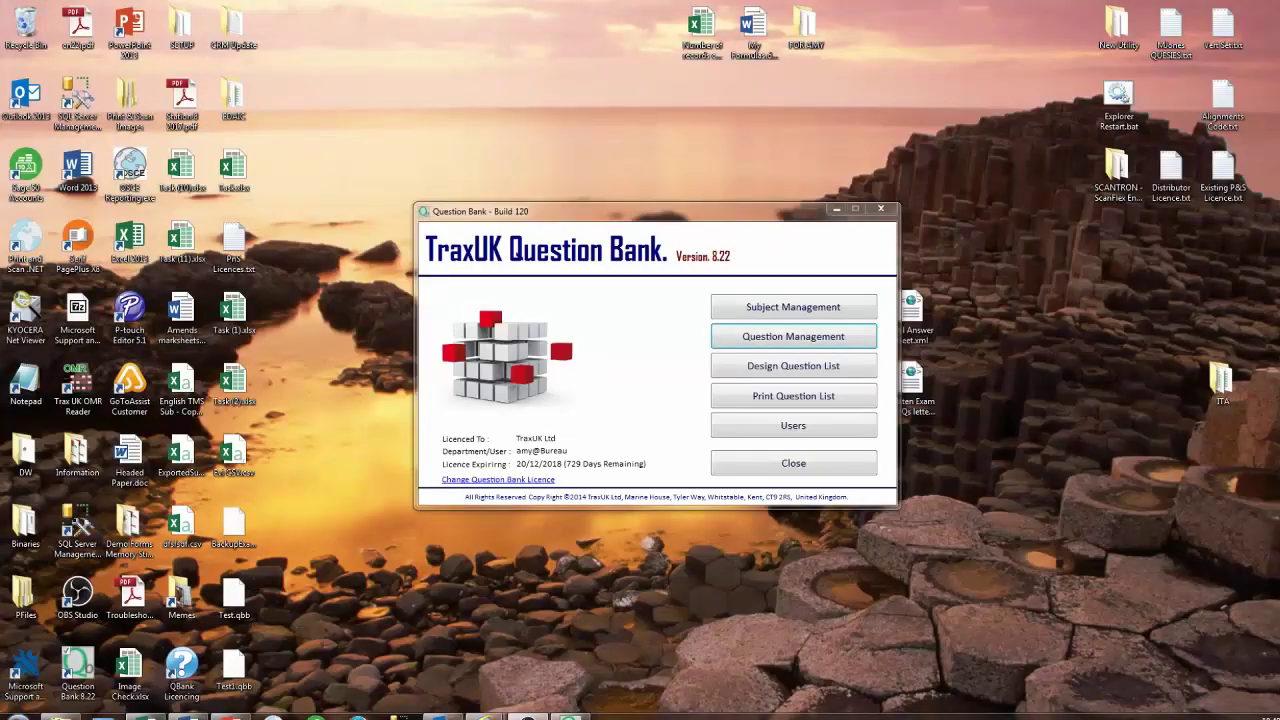
Create a new manual question list named Test Manual QList in the list designer.
left_click(876, 372)
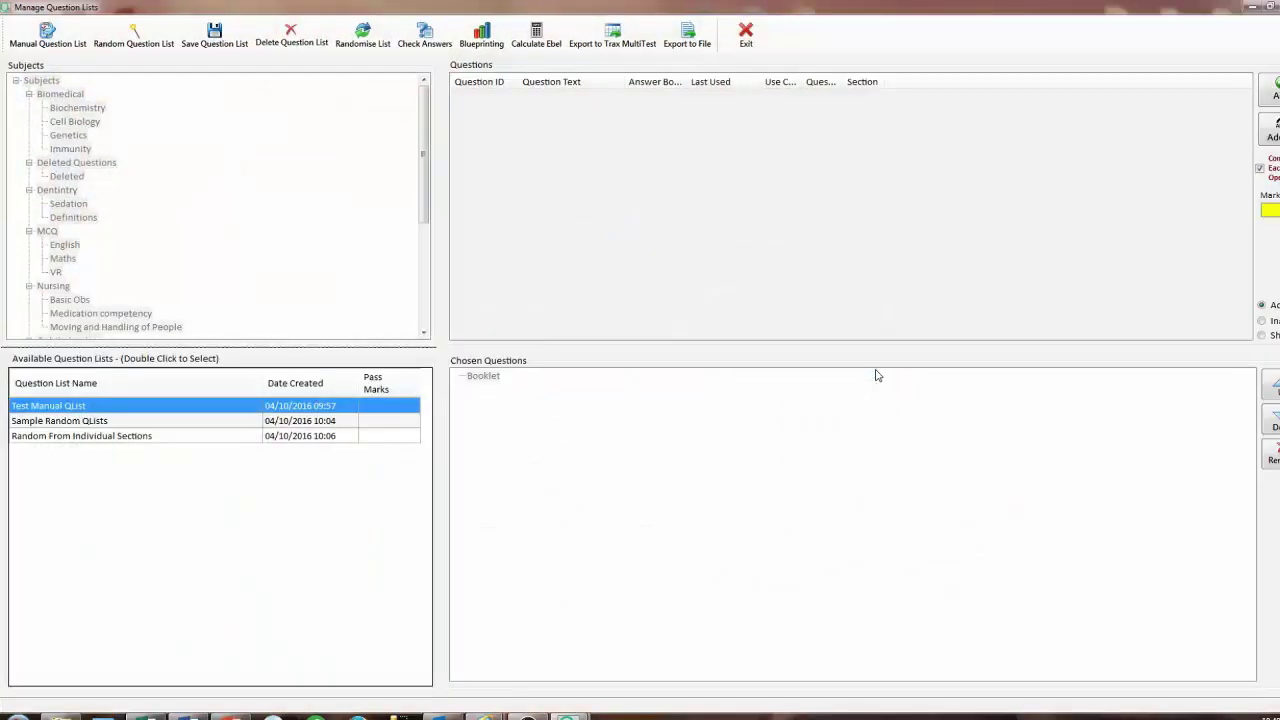
left_click(48, 36)
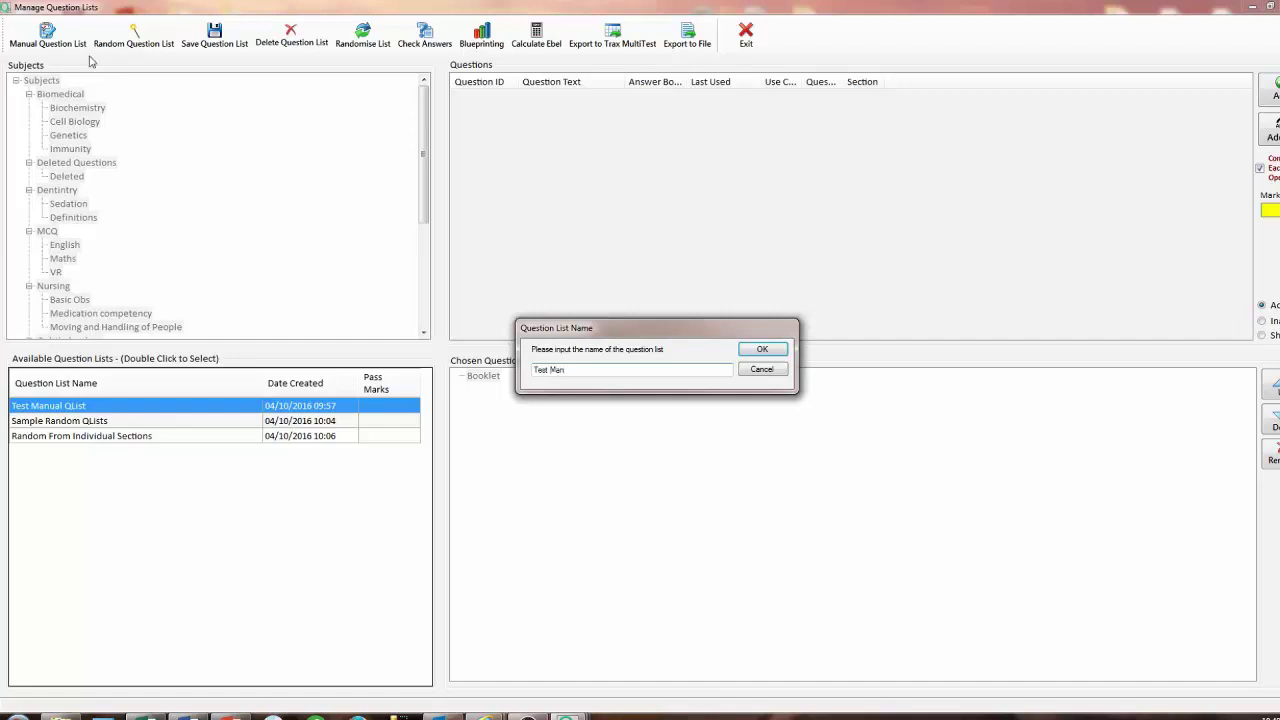
type("Test Manual List")
left_click(760, 349)
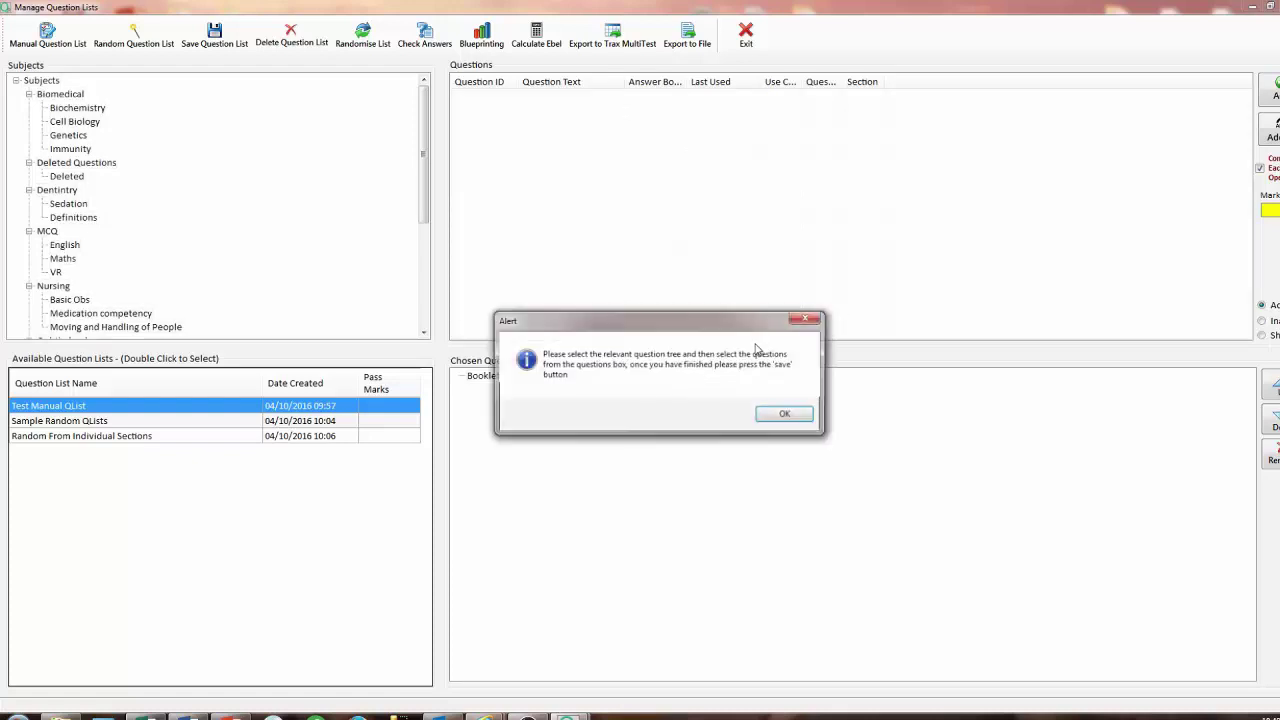
left_click(783, 415)
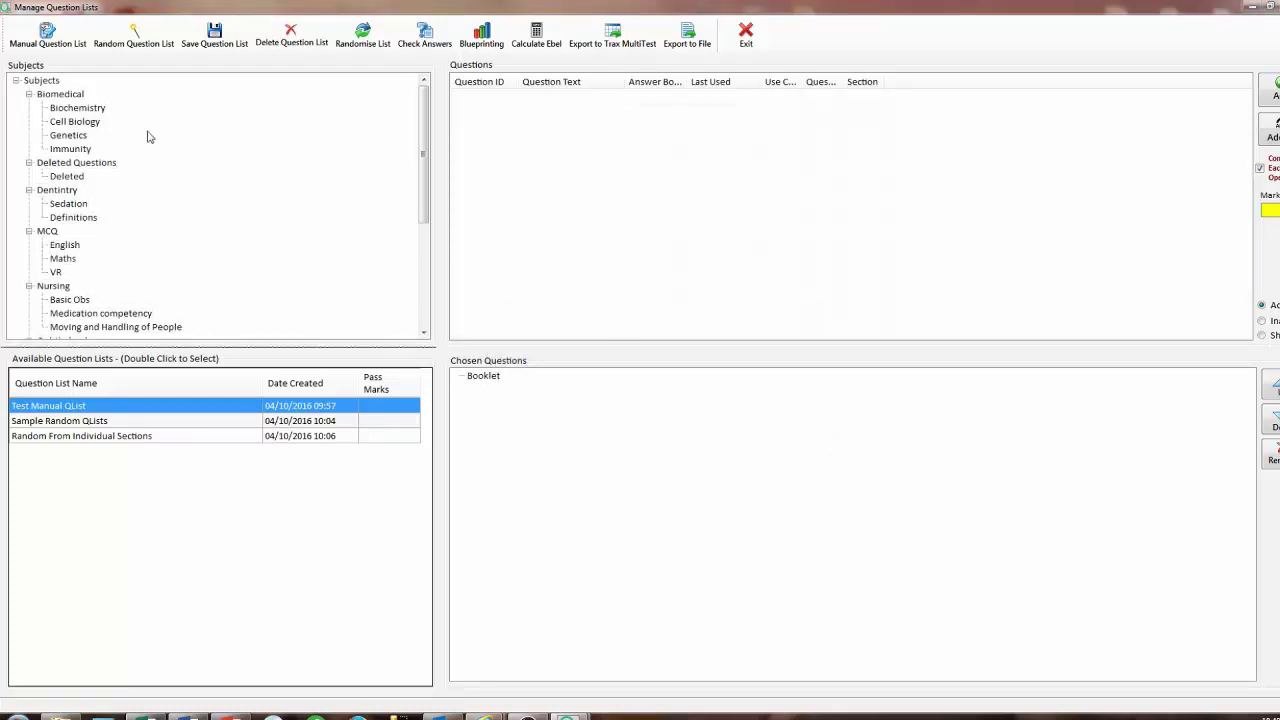
Add the Biochemistry question 'What is the function of carbohydrates?' to Test Manual QList.
left_click(98, 112)
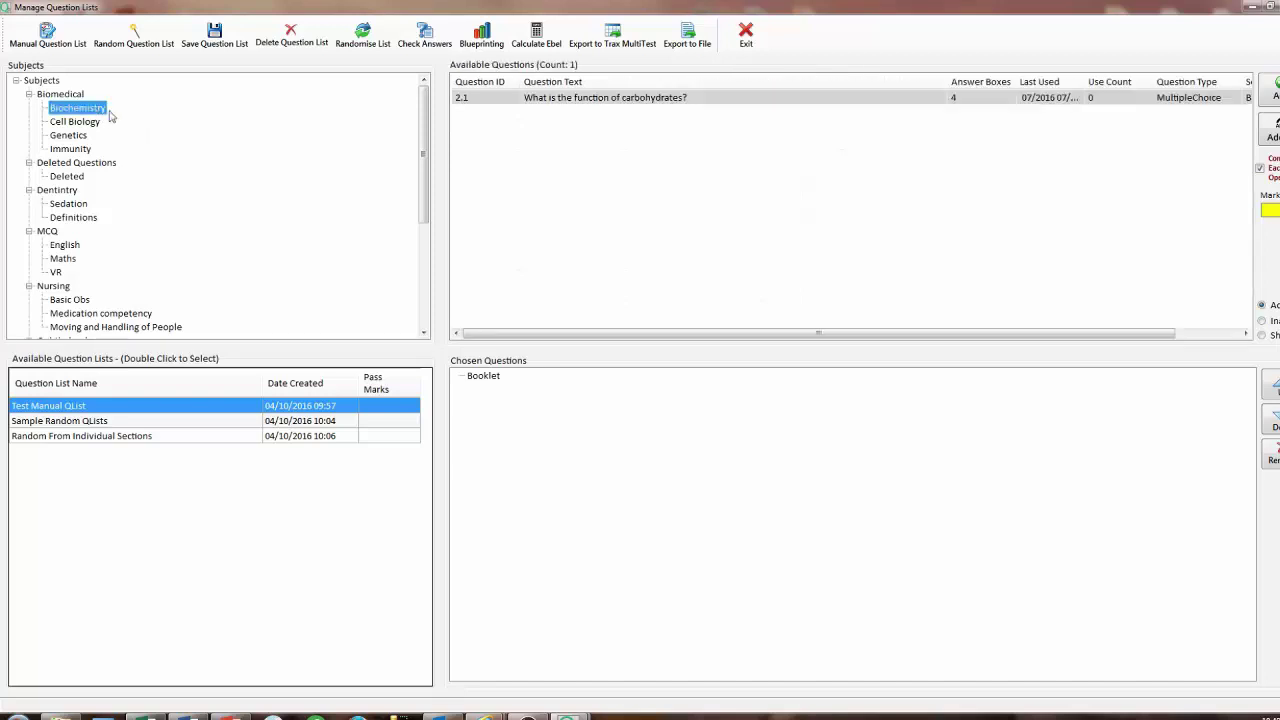
double_click(587, 100)
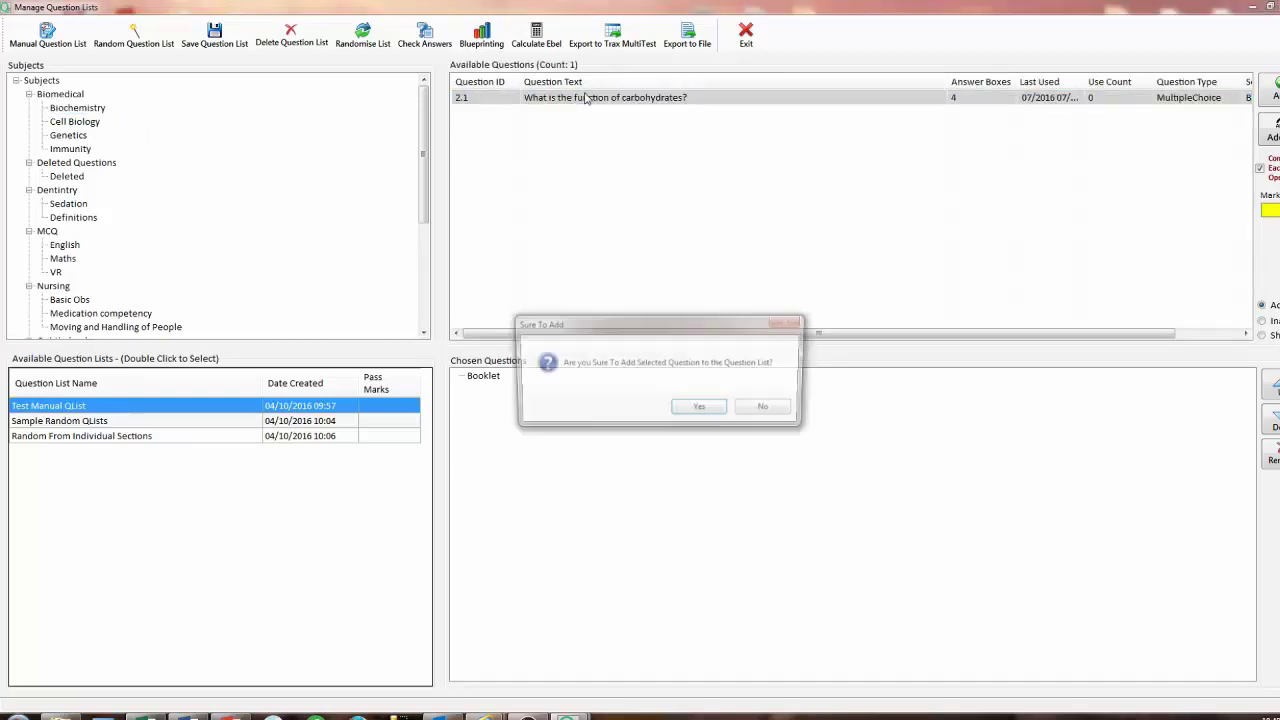
left_click(702, 410)
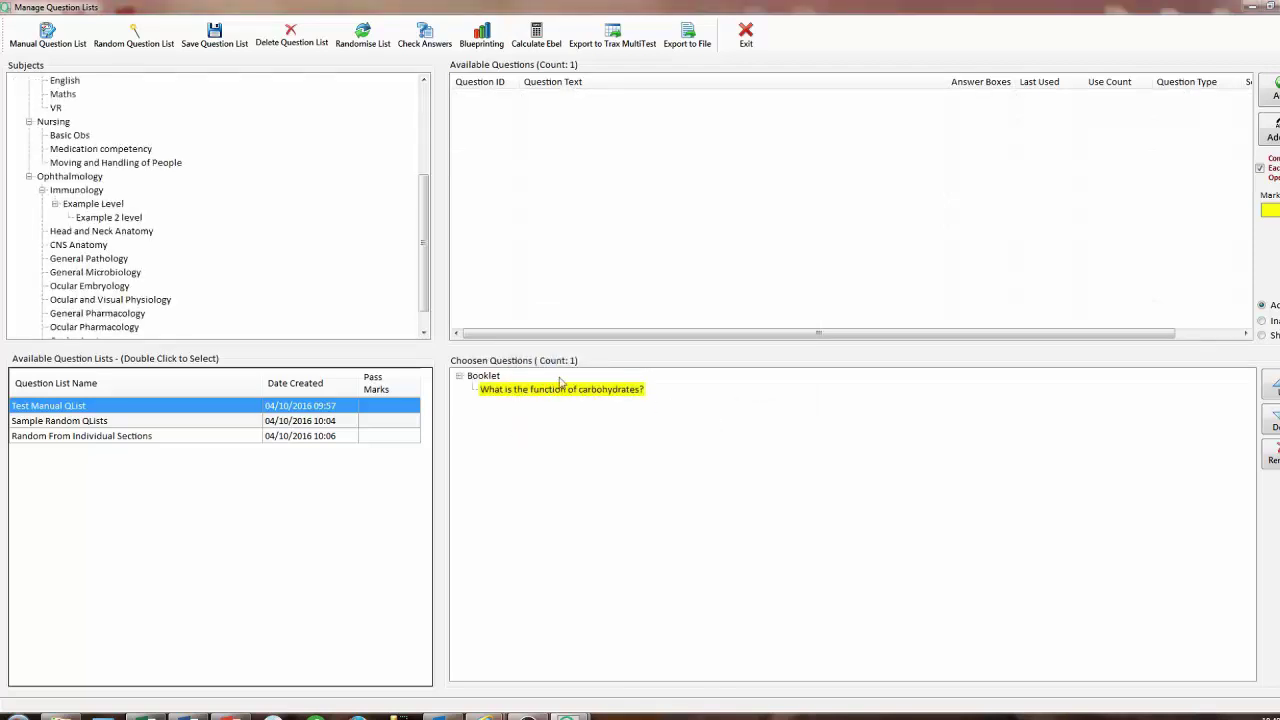
left_click(153, 45)
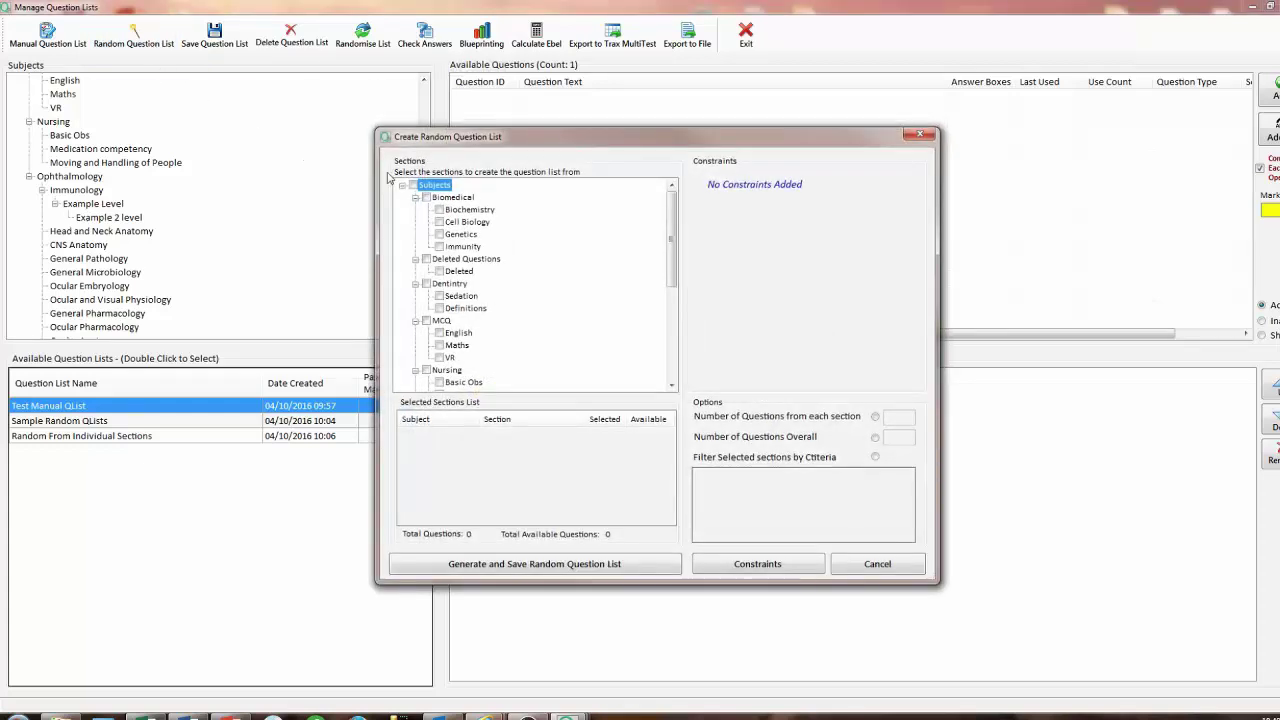
Tick the subject sections for the random list, recovering from an unhandled error.
left_click(414, 187)
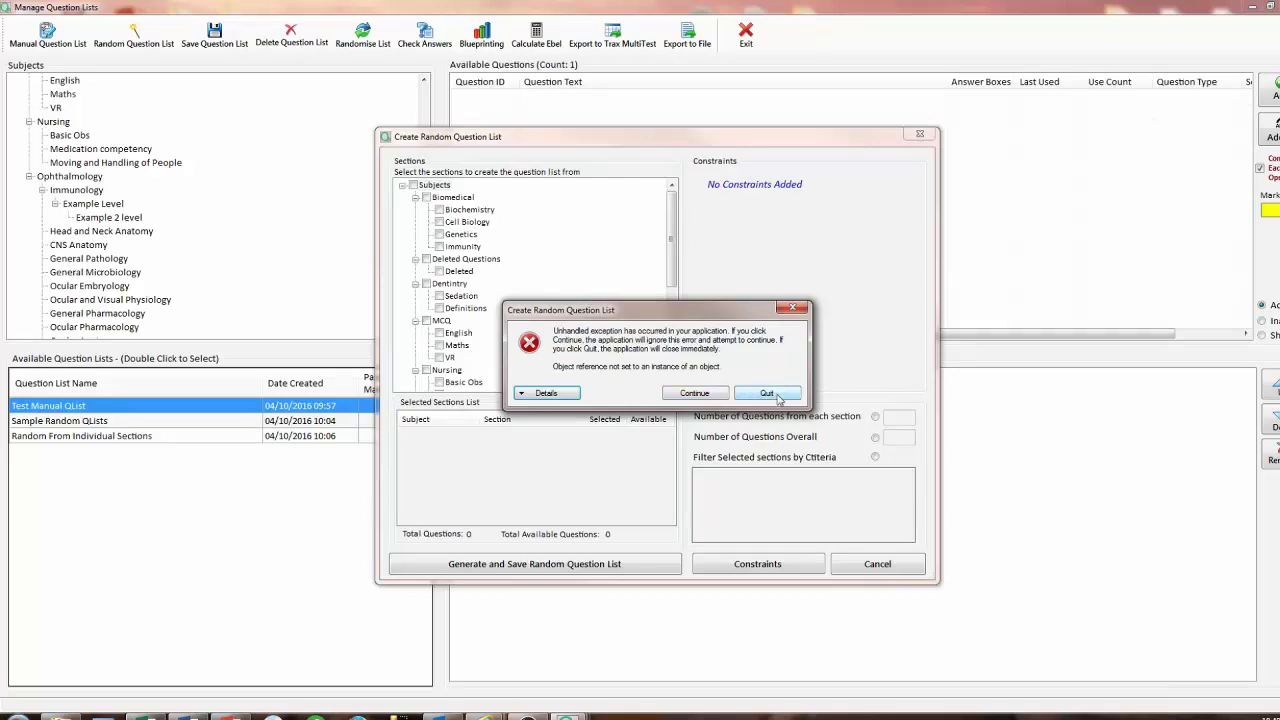
left_click(777, 396)
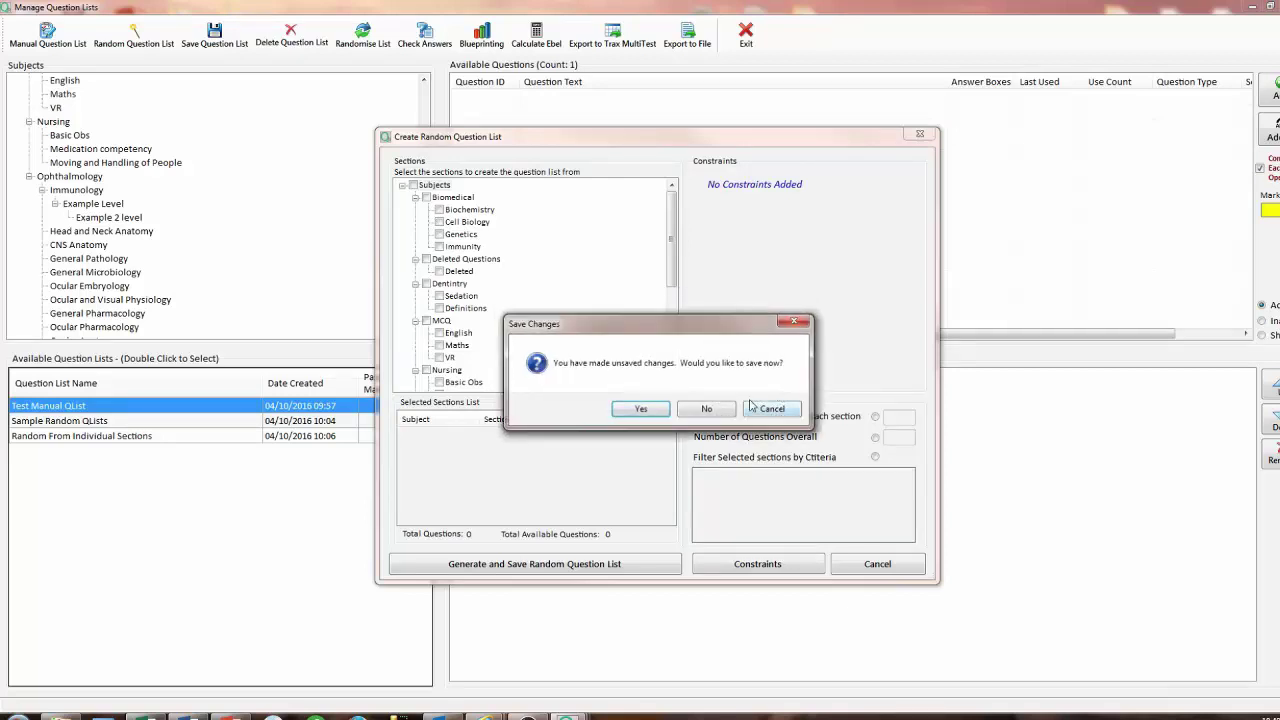
left_click(770, 409)
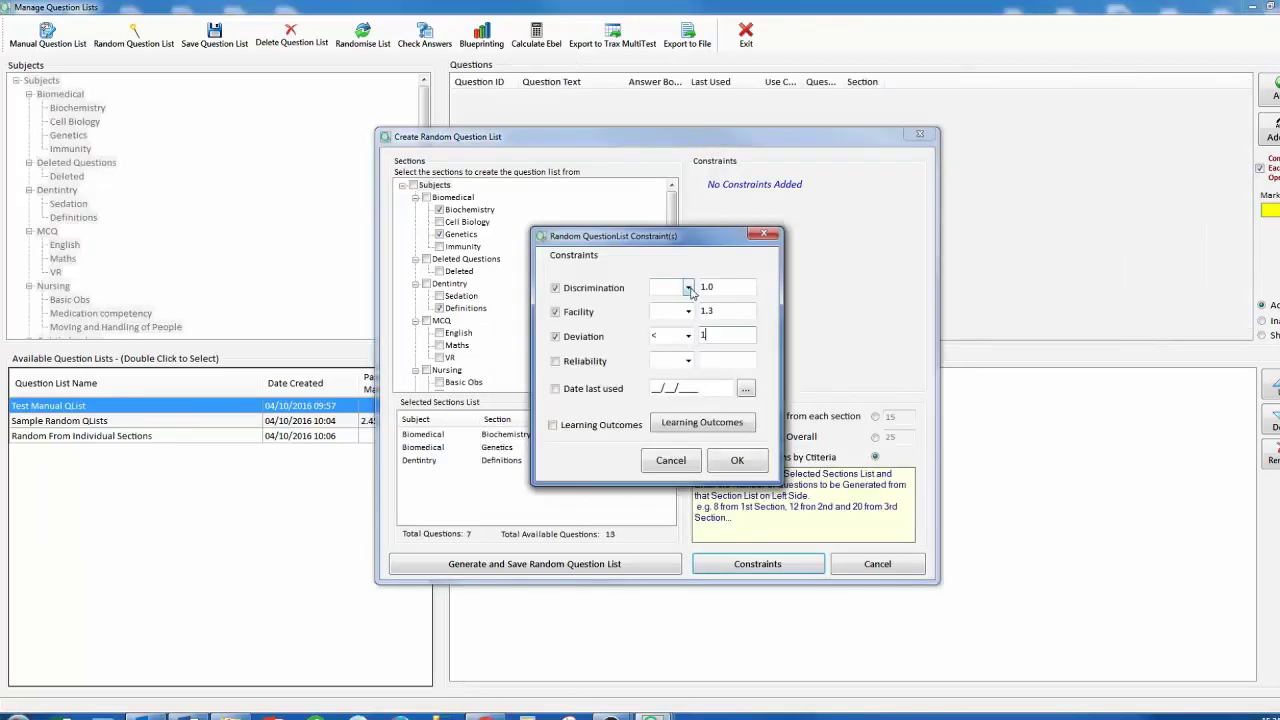
left_click(660, 288)
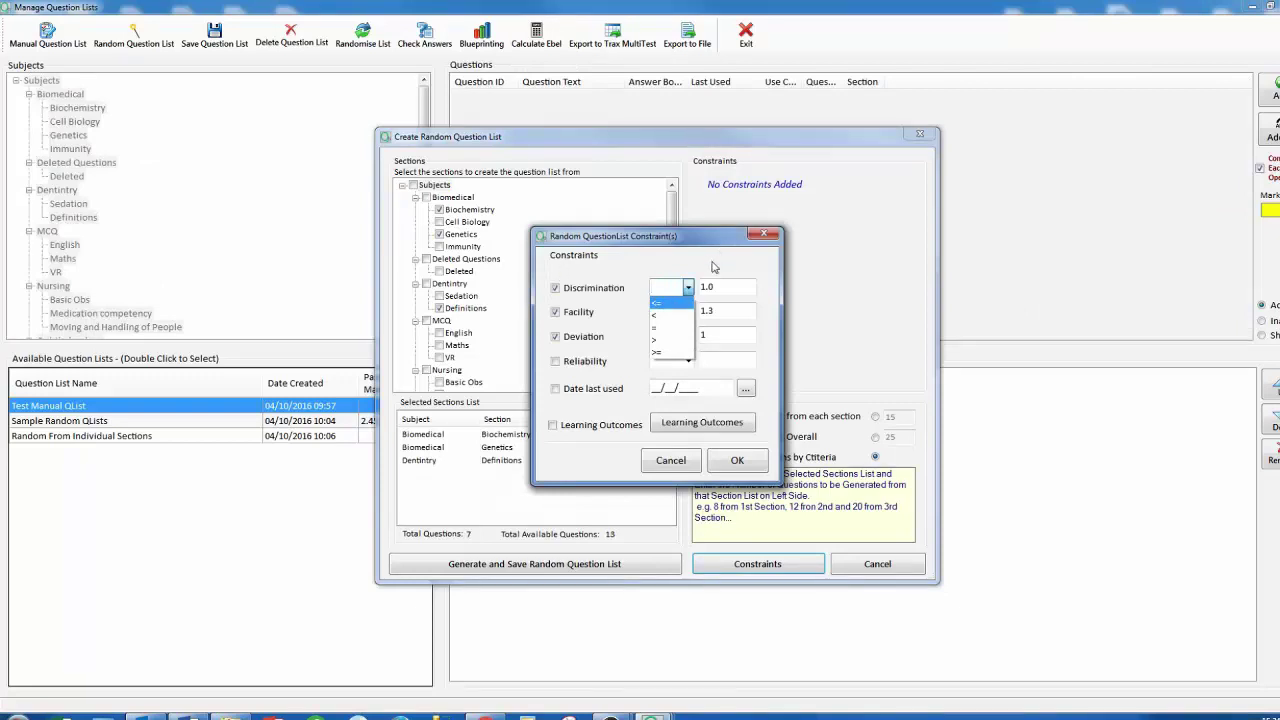
left_click(739, 464)
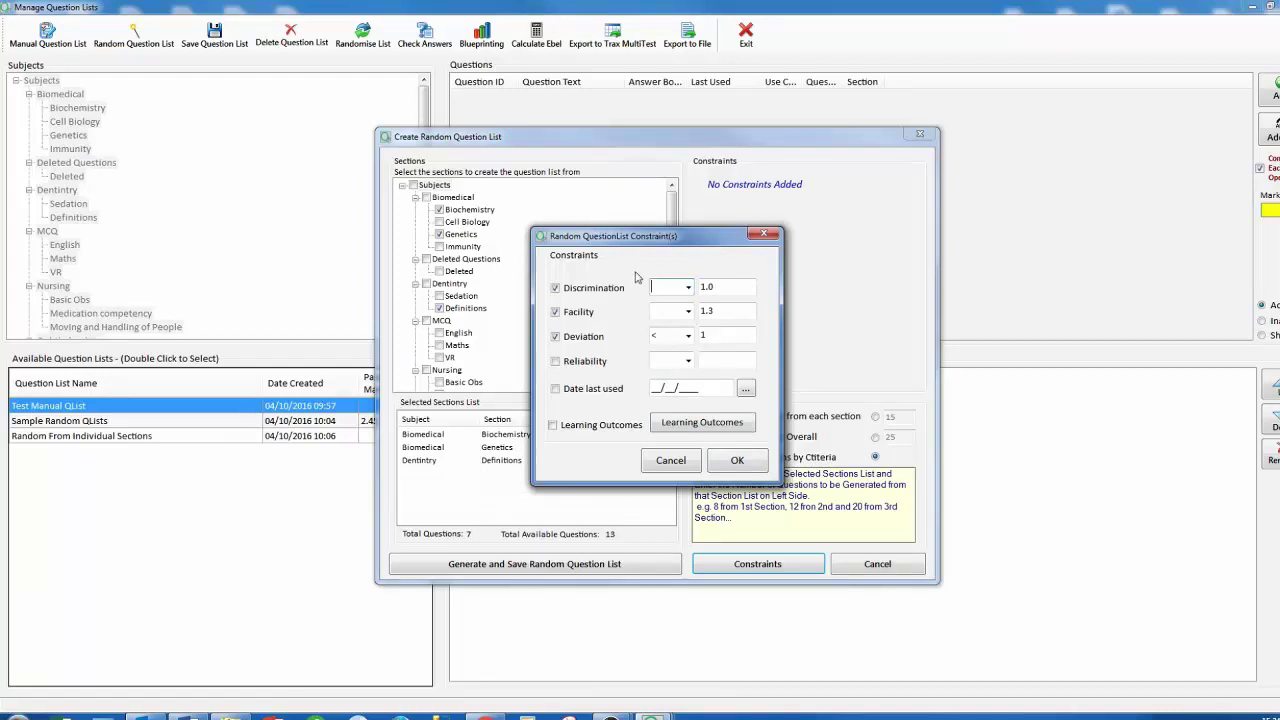
left_click(724, 465)
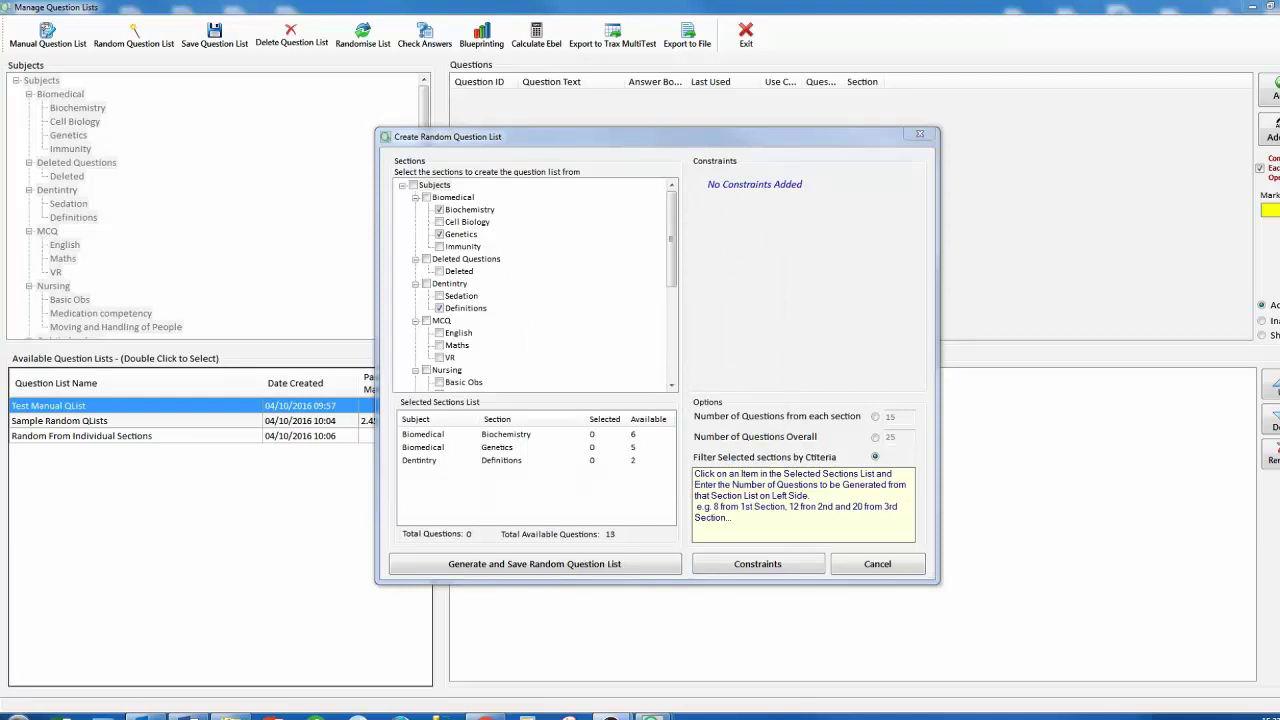
Draw 3 Biochemistry, 2 Genetics and 2 Definitions questions, then go to the constraints.
left_click(430, 440)
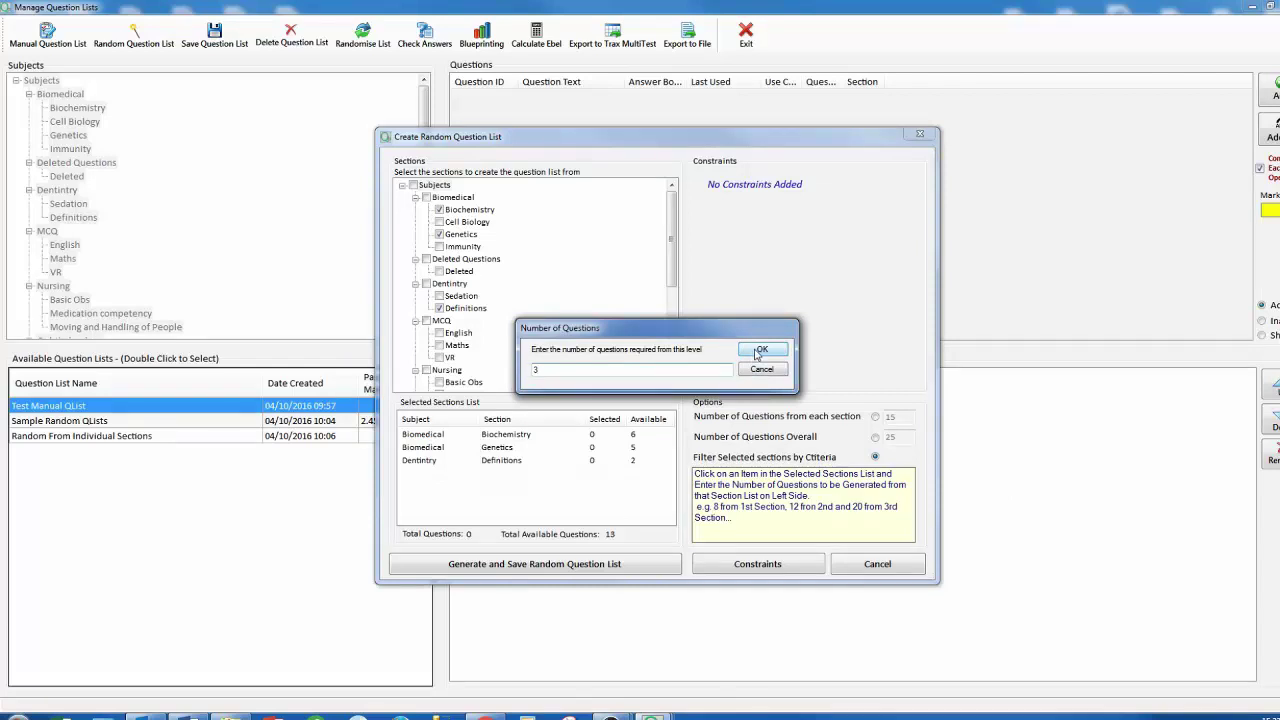
left_click(757, 352)
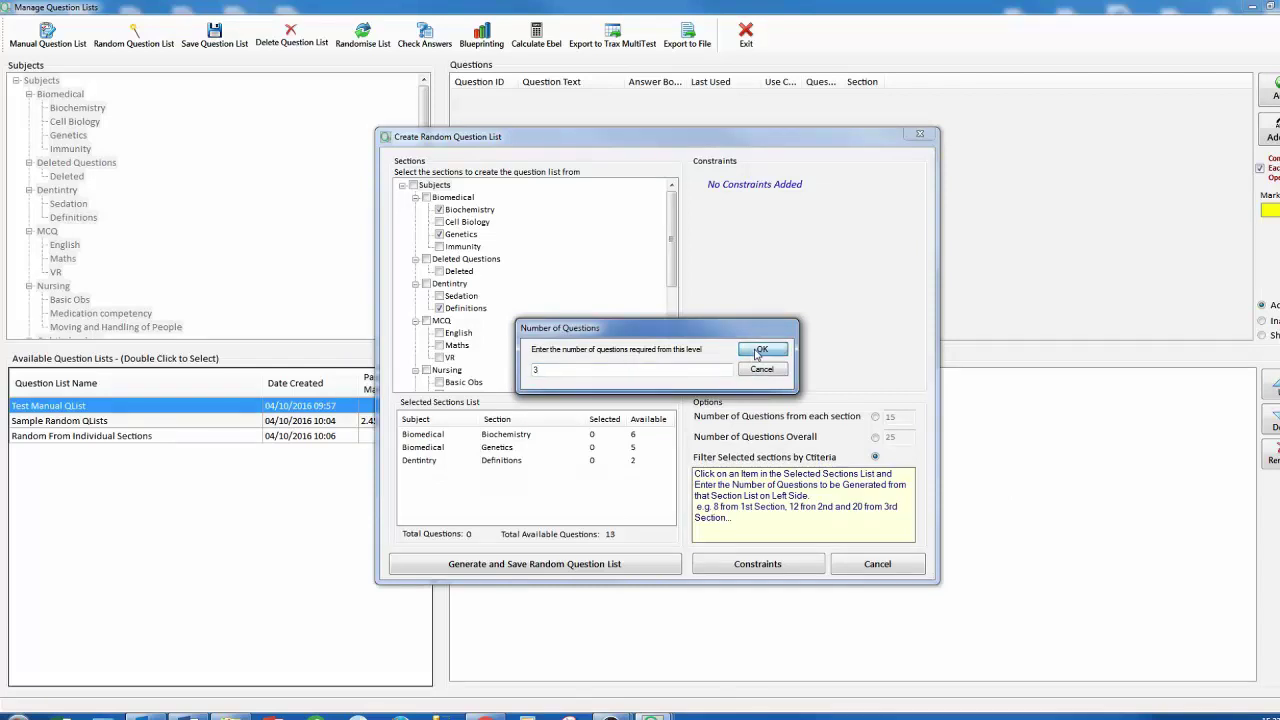
left_click(430, 449)
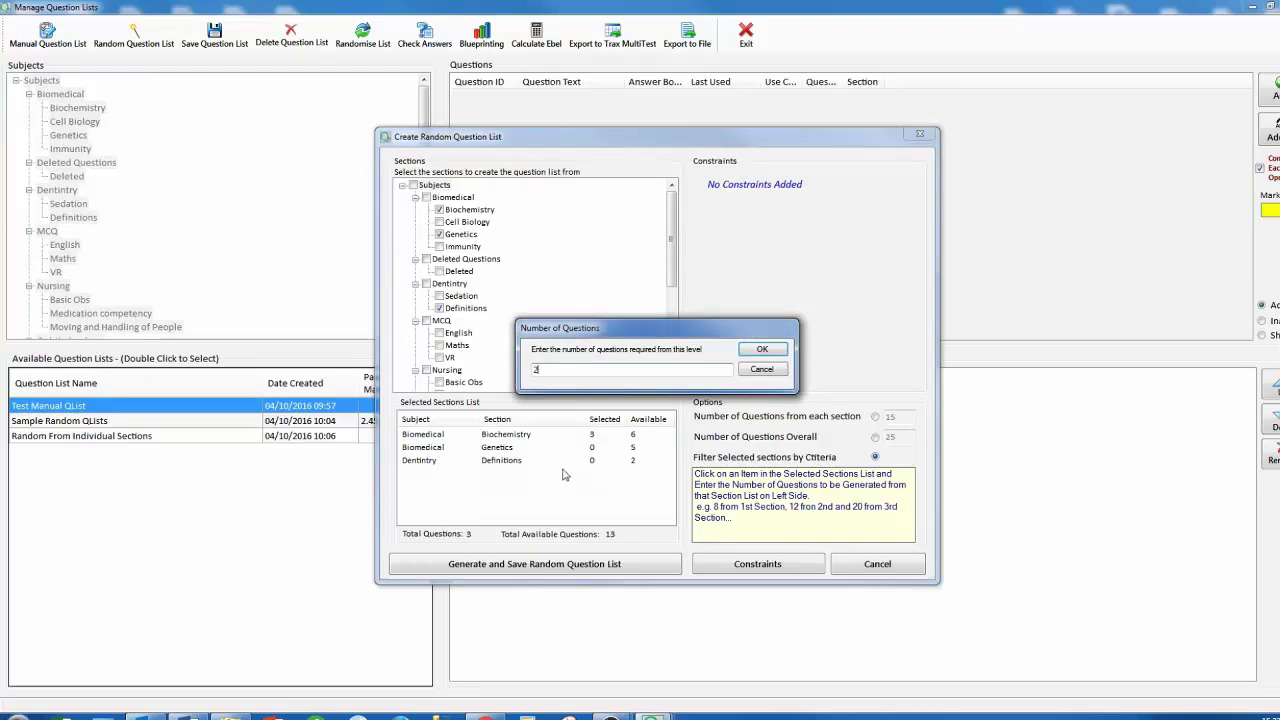
type("2")
key("Return")
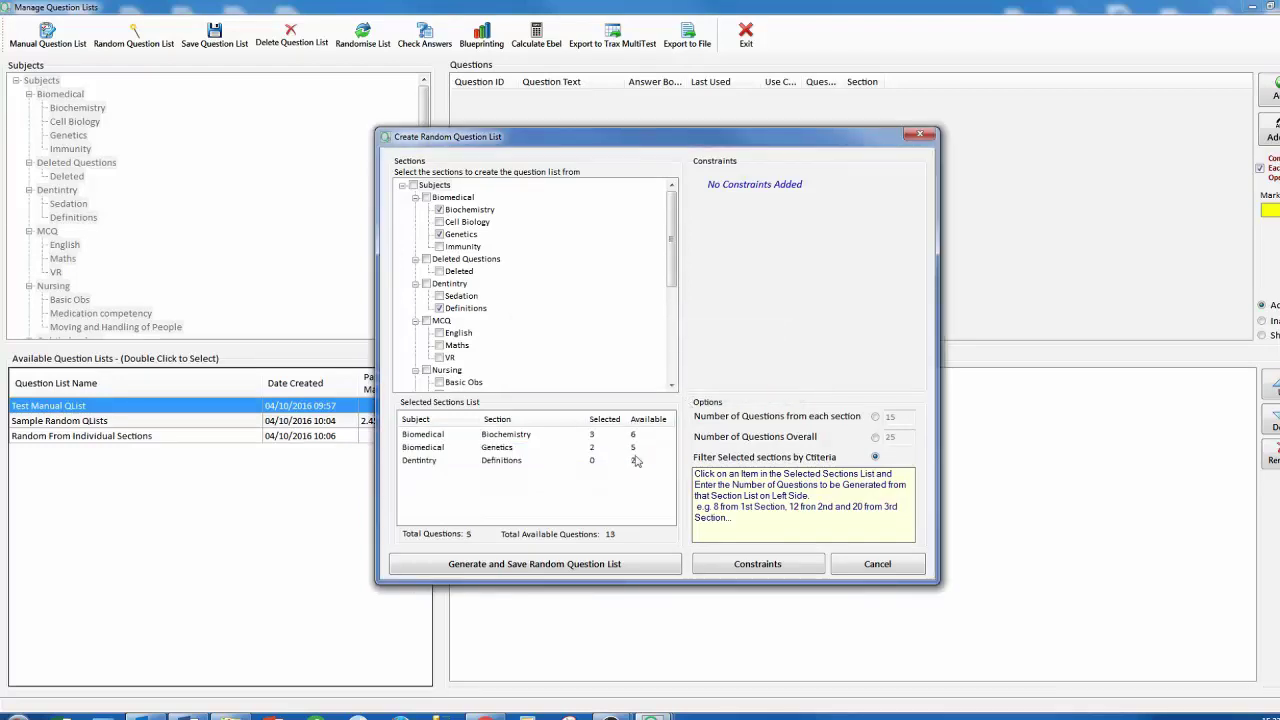
left_click(636, 461)
type("2")
key("Return")
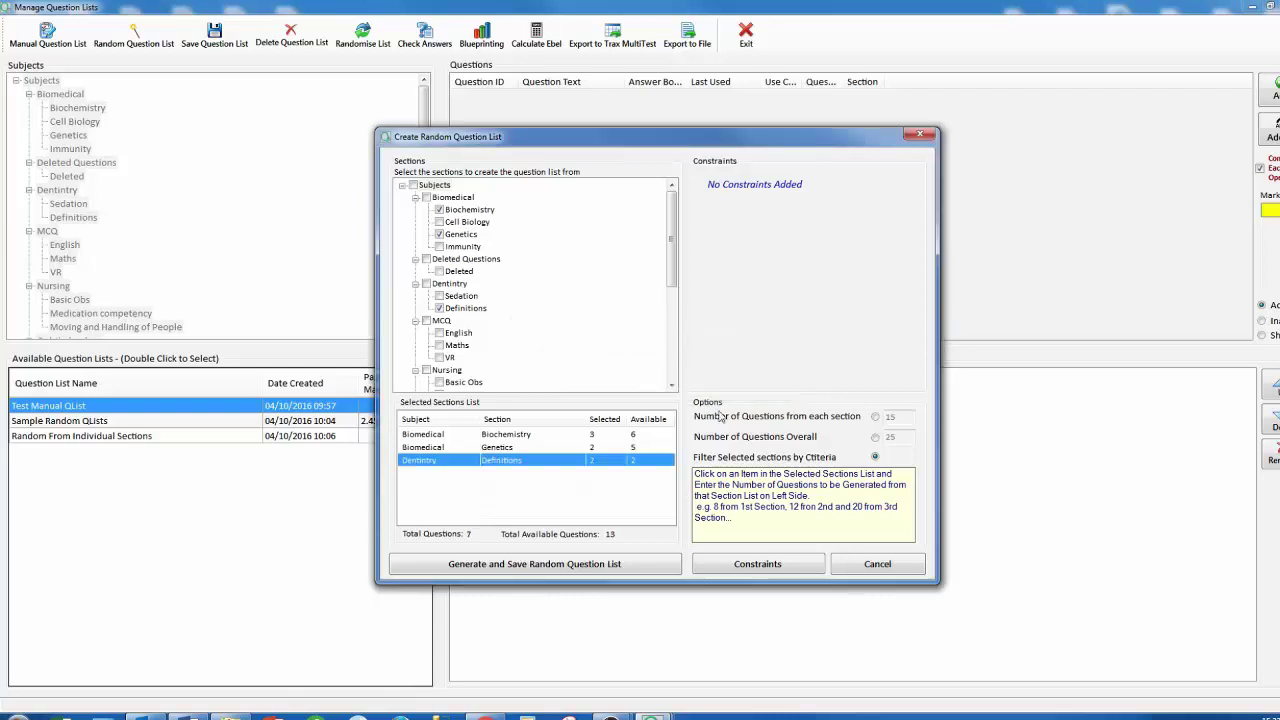
left_click(729, 568)
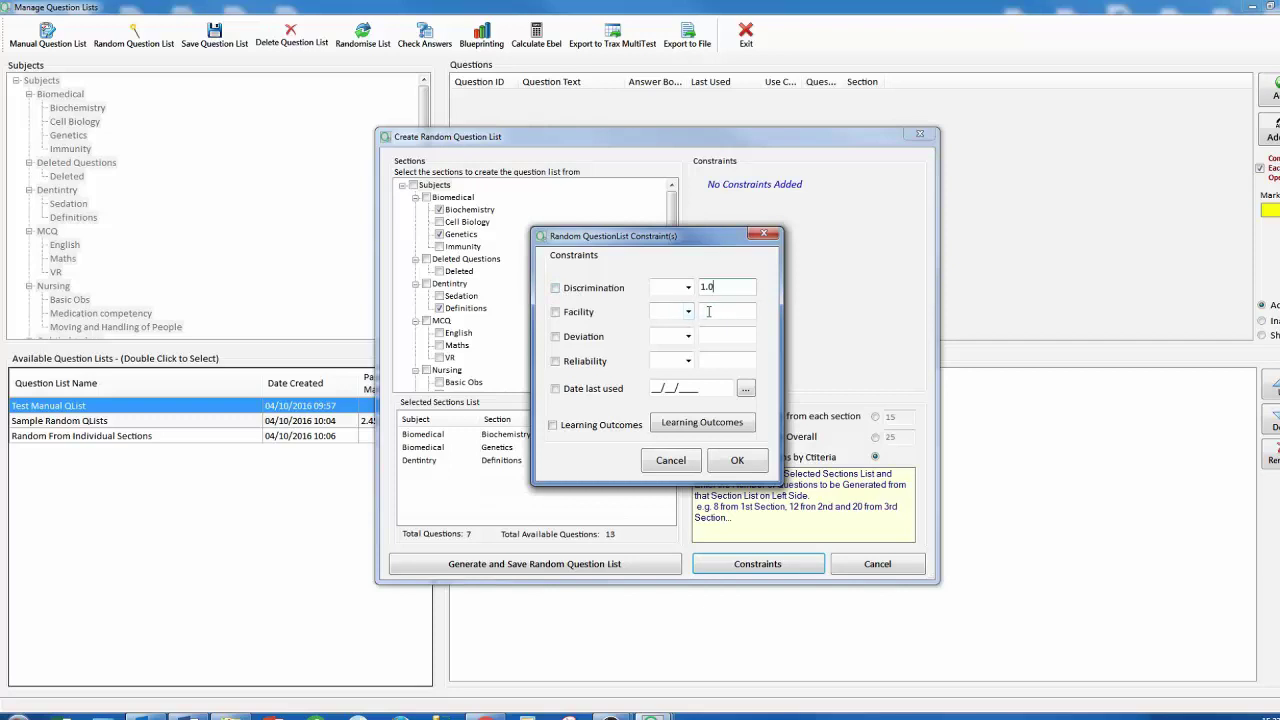
Apply Discrimination, Facility and Deviation < 1 constraints, then generate and save the random list.
left_click(555, 336)
left_click(555, 311)
left_click(555, 287)
left_click(688, 336)
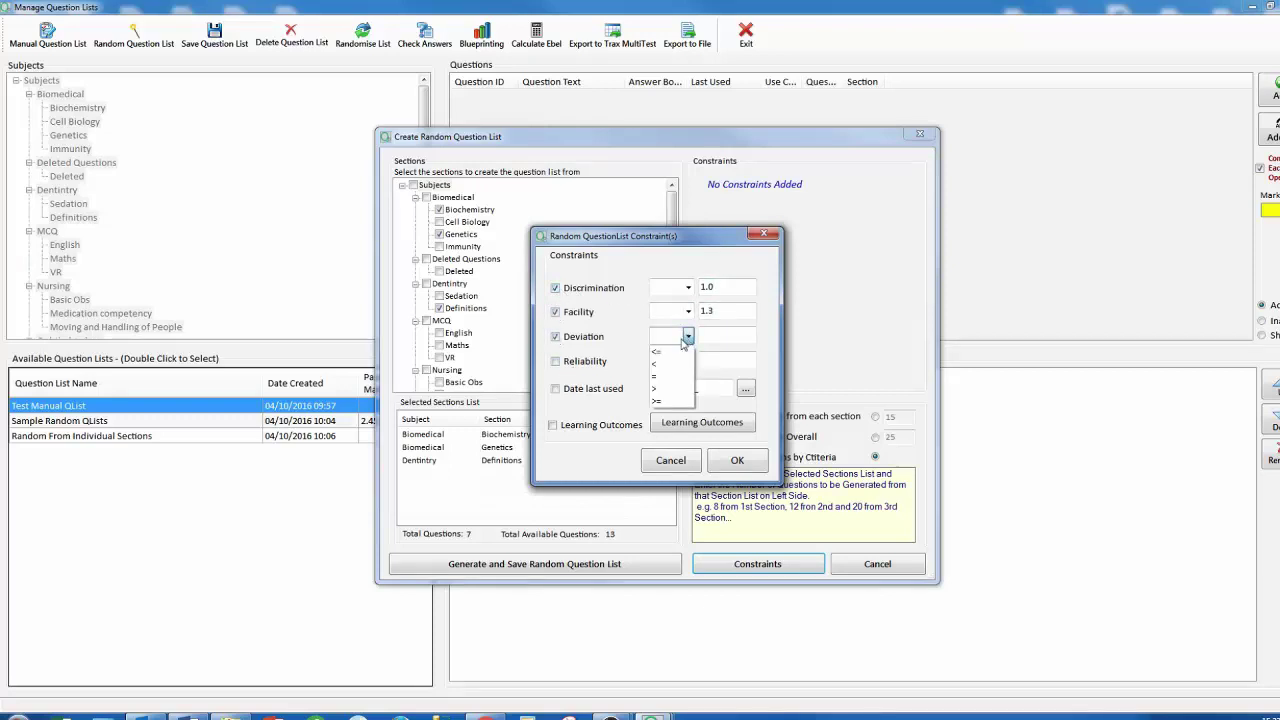
left_click(660, 363)
key("Tab")
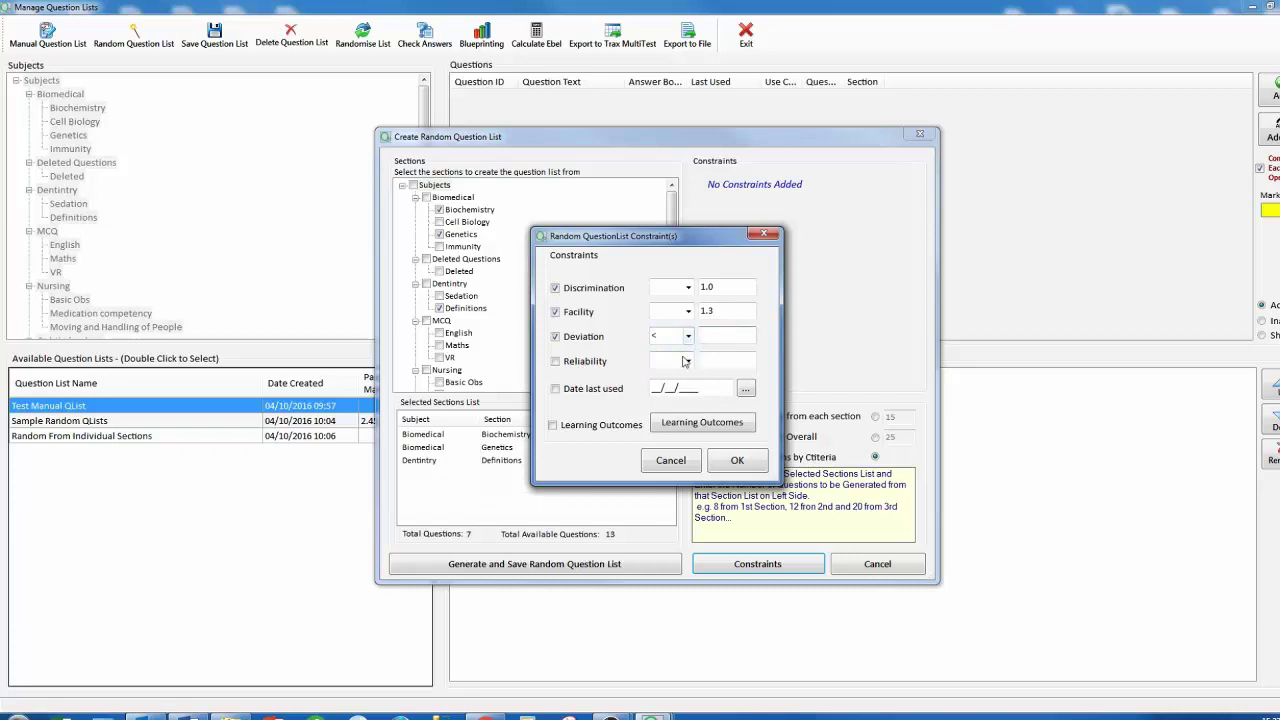
type("1")
key("Return")
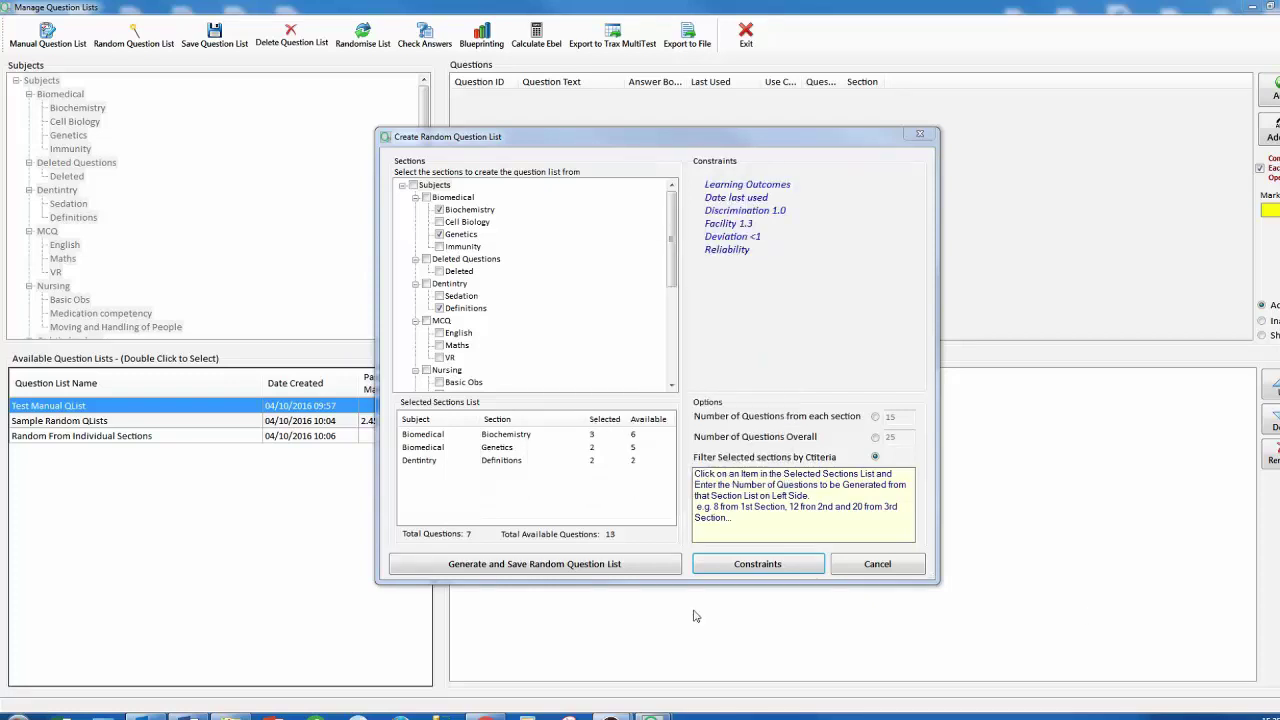
left_click(590, 566)
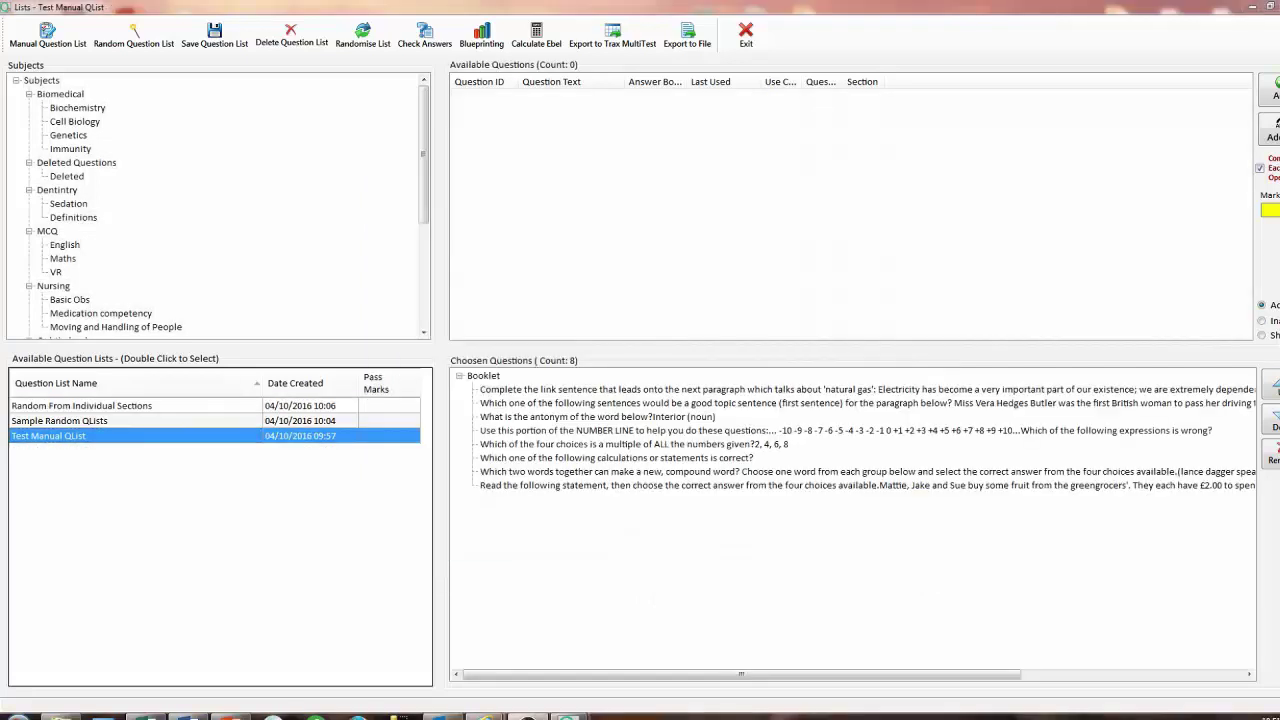
Open Sample Random QLists and shuffle the order of its 45 questions.
double_click(122, 408)
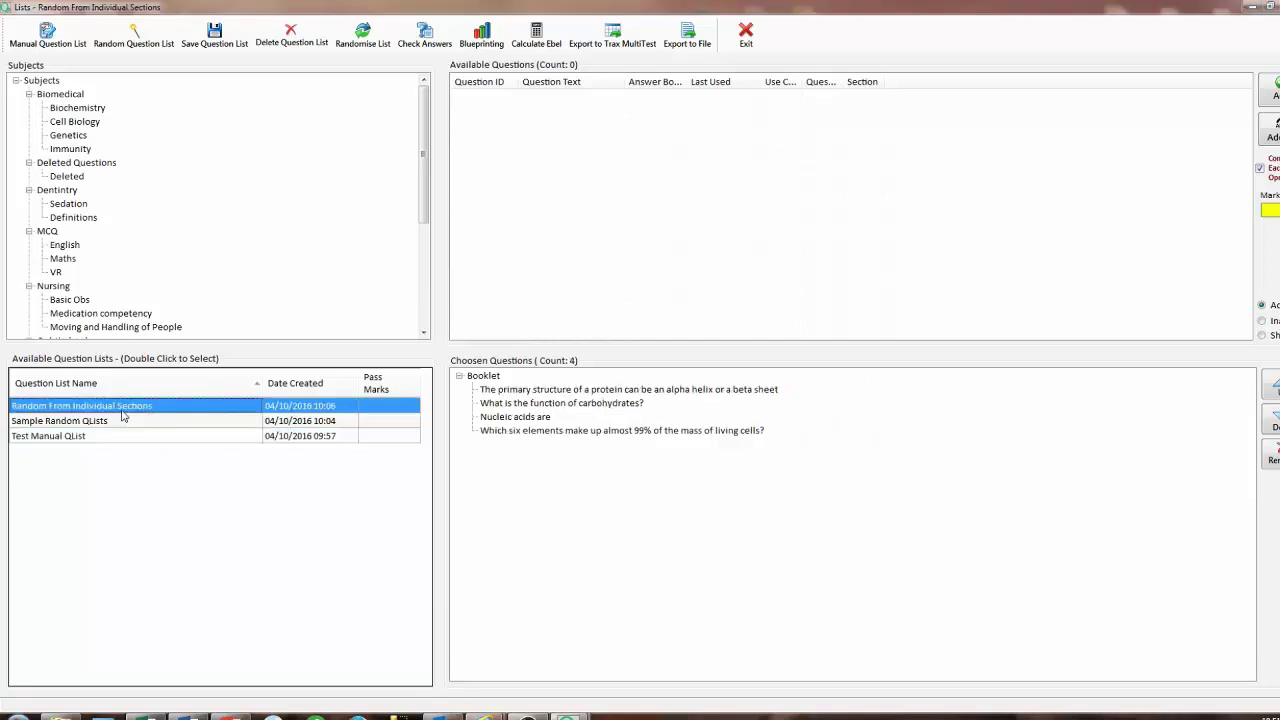
double_click(119, 423)
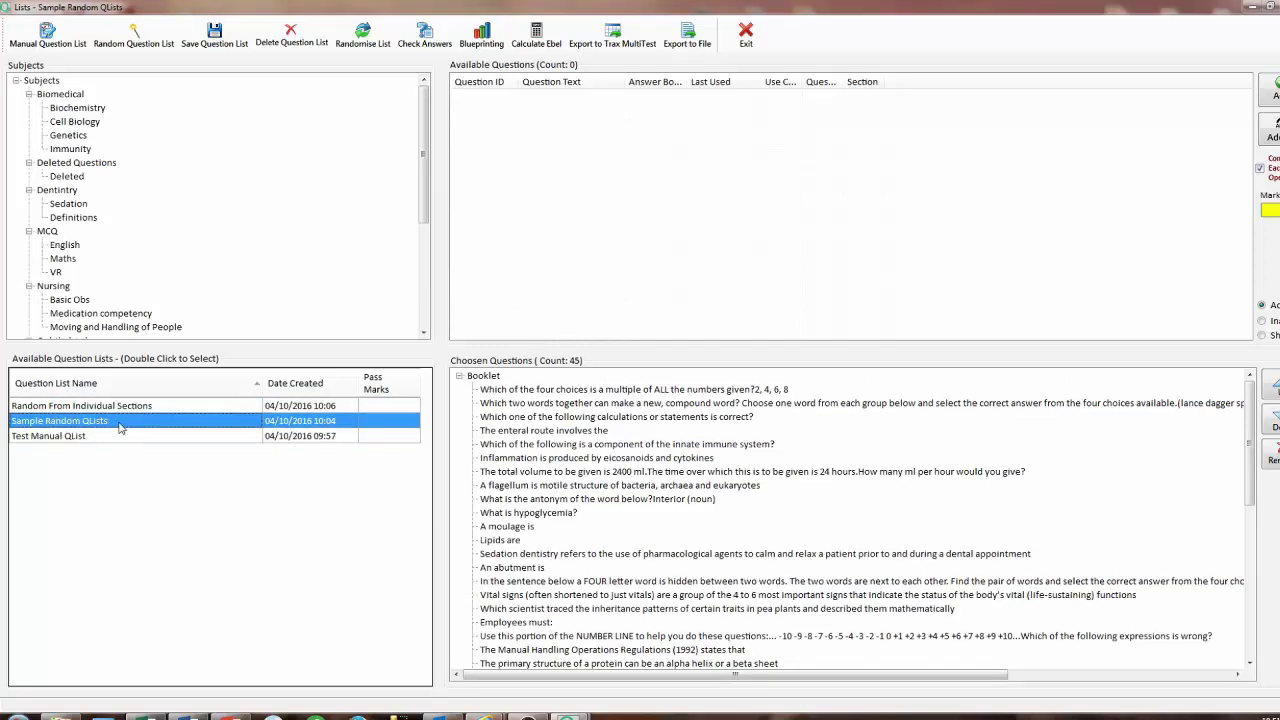
left_click(361, 45)
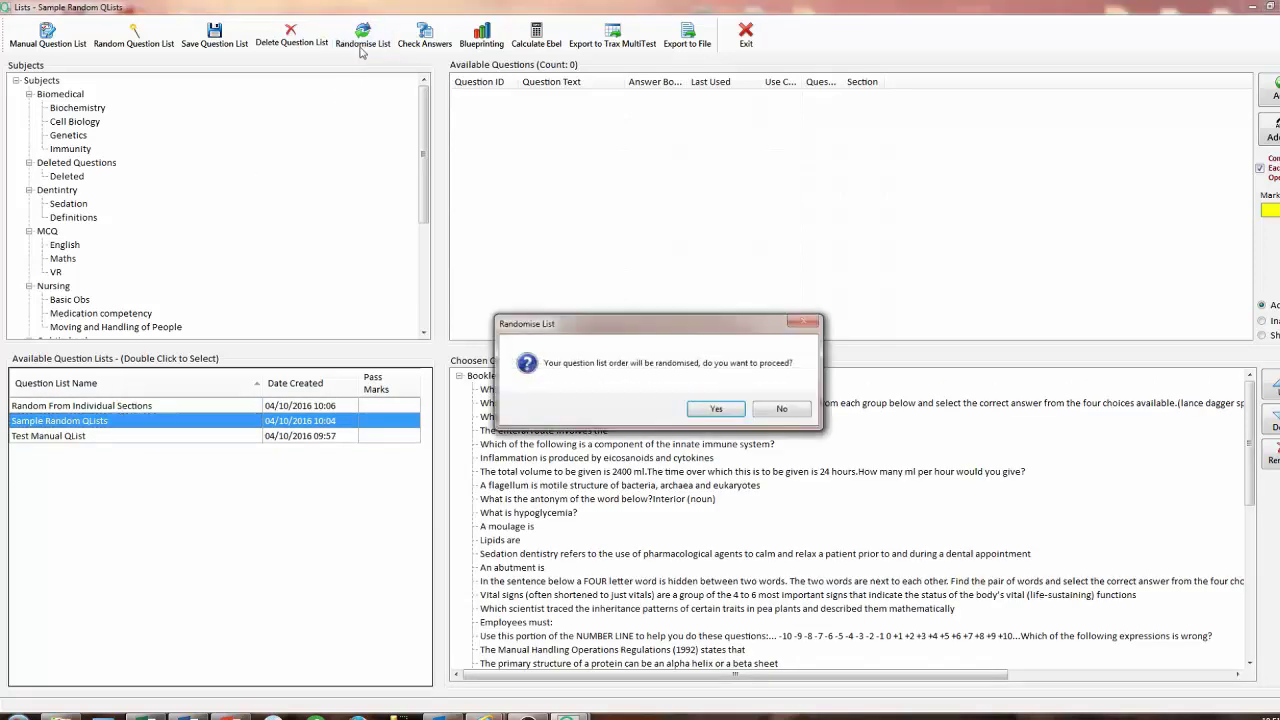
left_click(716, 412)
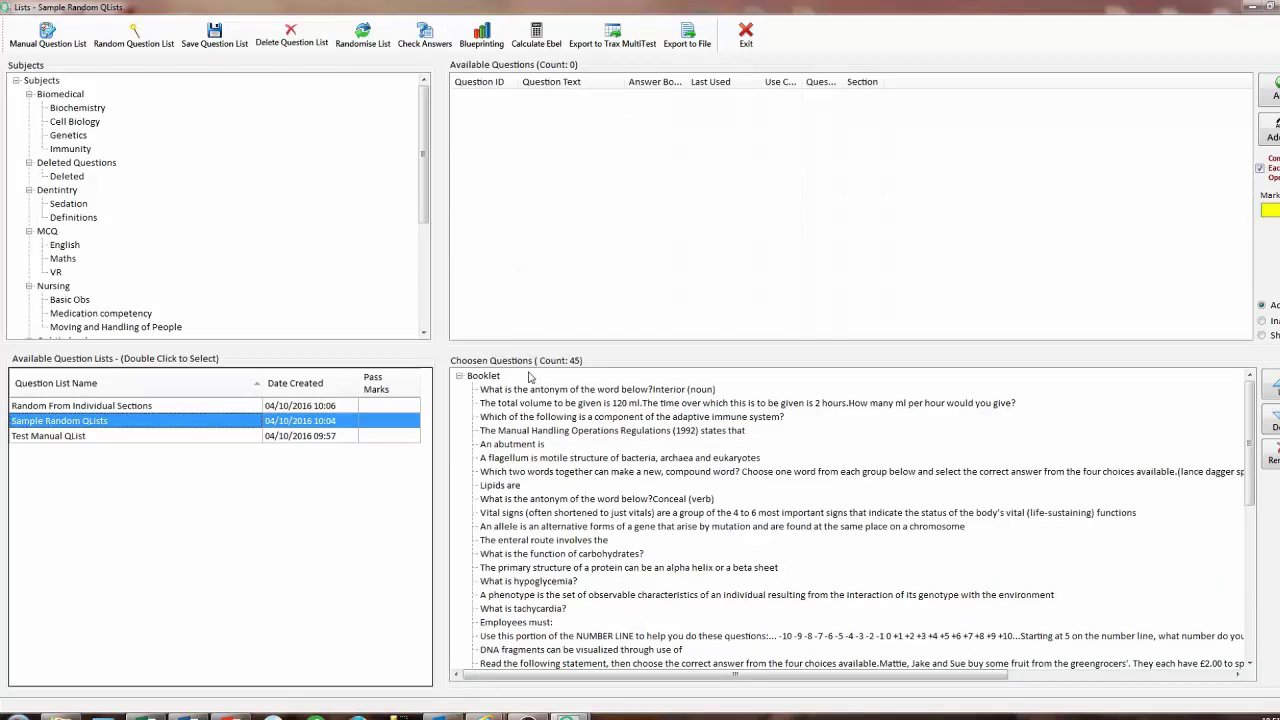
Check the adaptive immune system question's answers and review the learning-outcome blueprint chart.
left_click(530, 418)
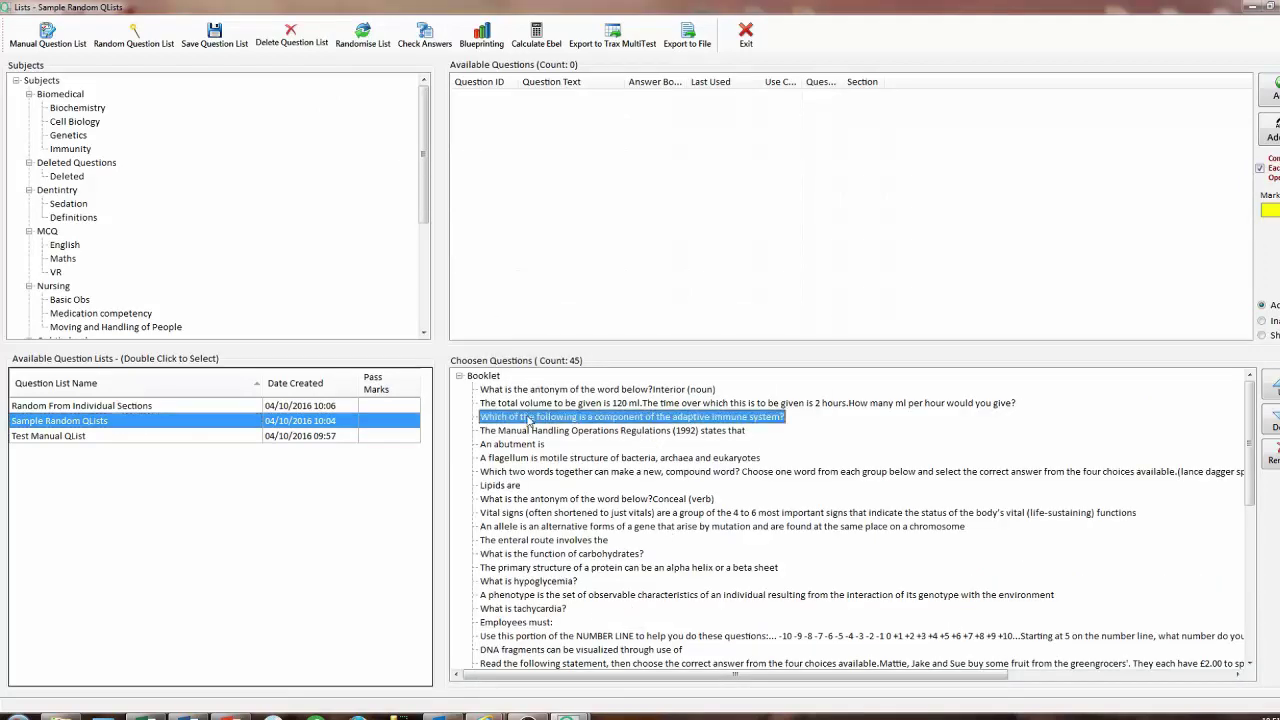
left_click(424, 47)
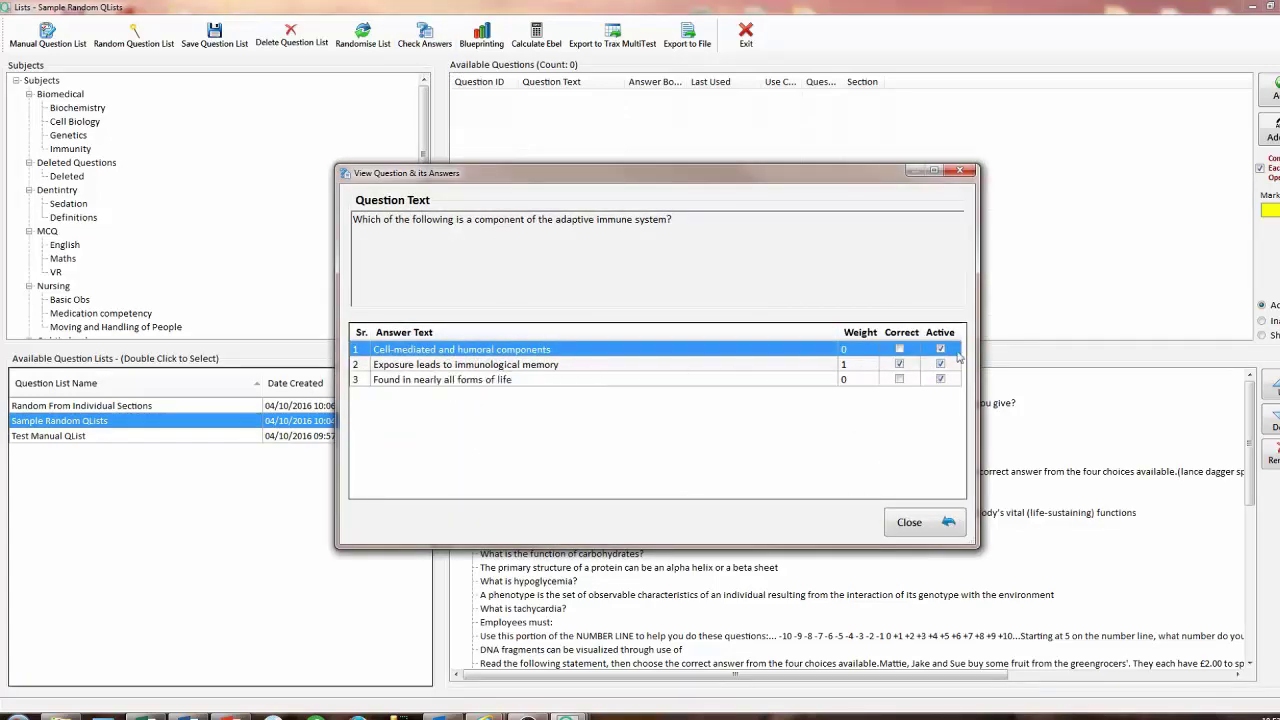
left_click(915, 530)
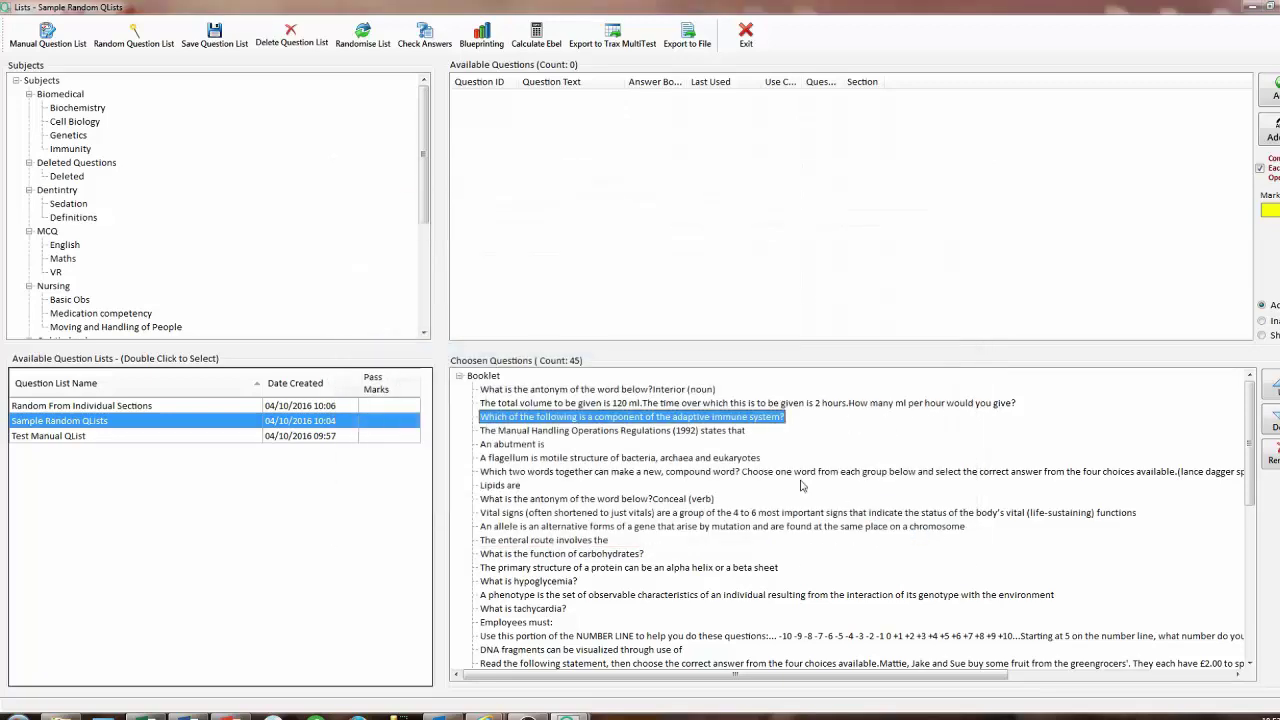
left_click(482, 35)
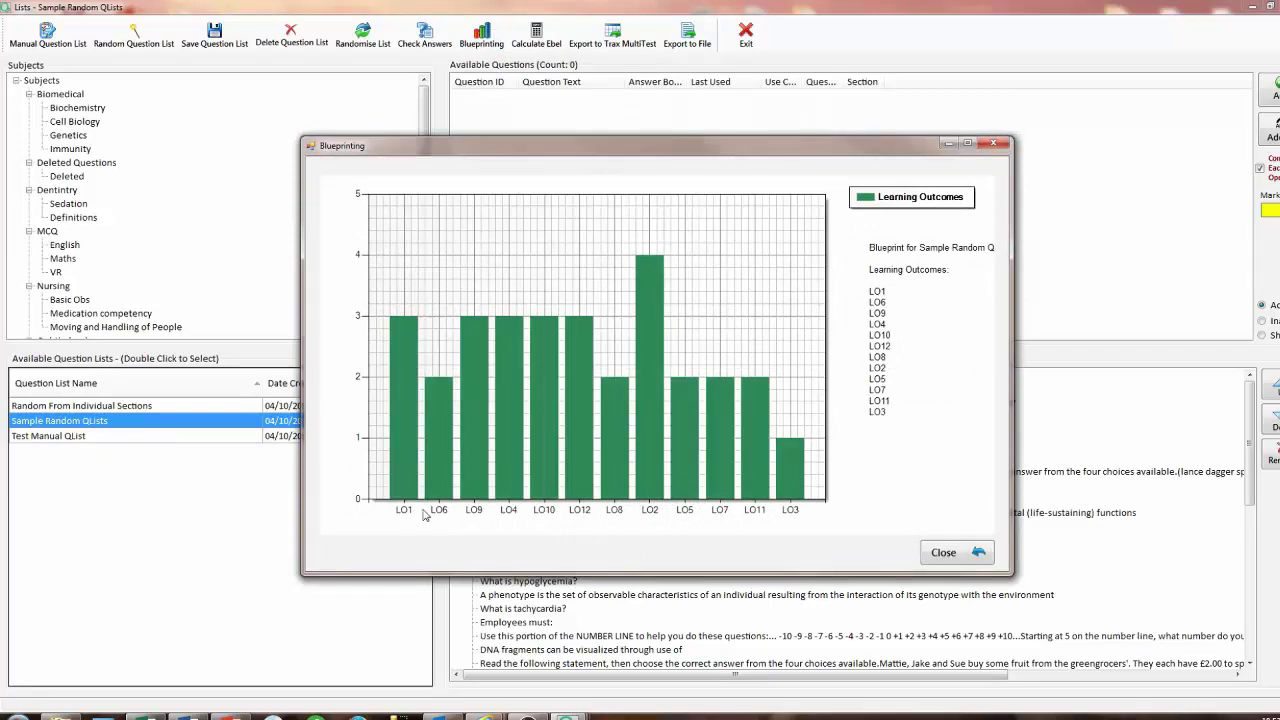
left_click(941, 566)
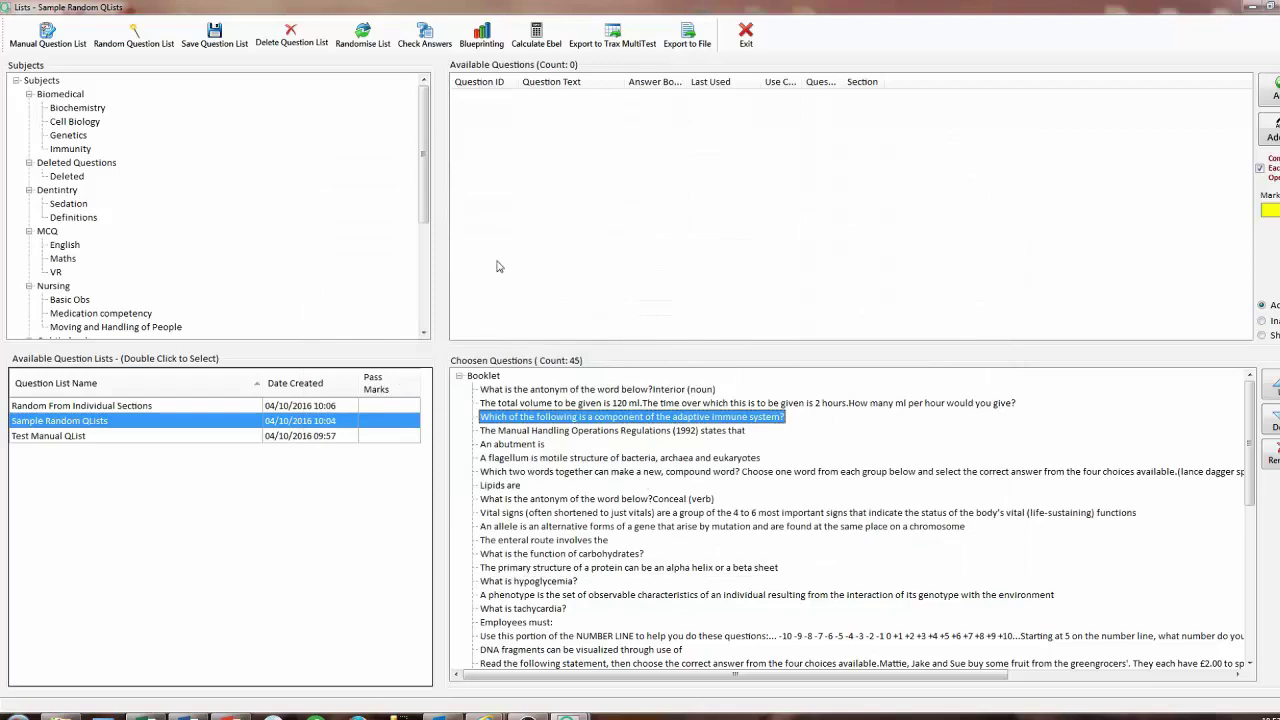
Set Easy/Important to 10% and Easy/Essential to 25% and calculate the Ebel pass score.
left_click(530, 40)
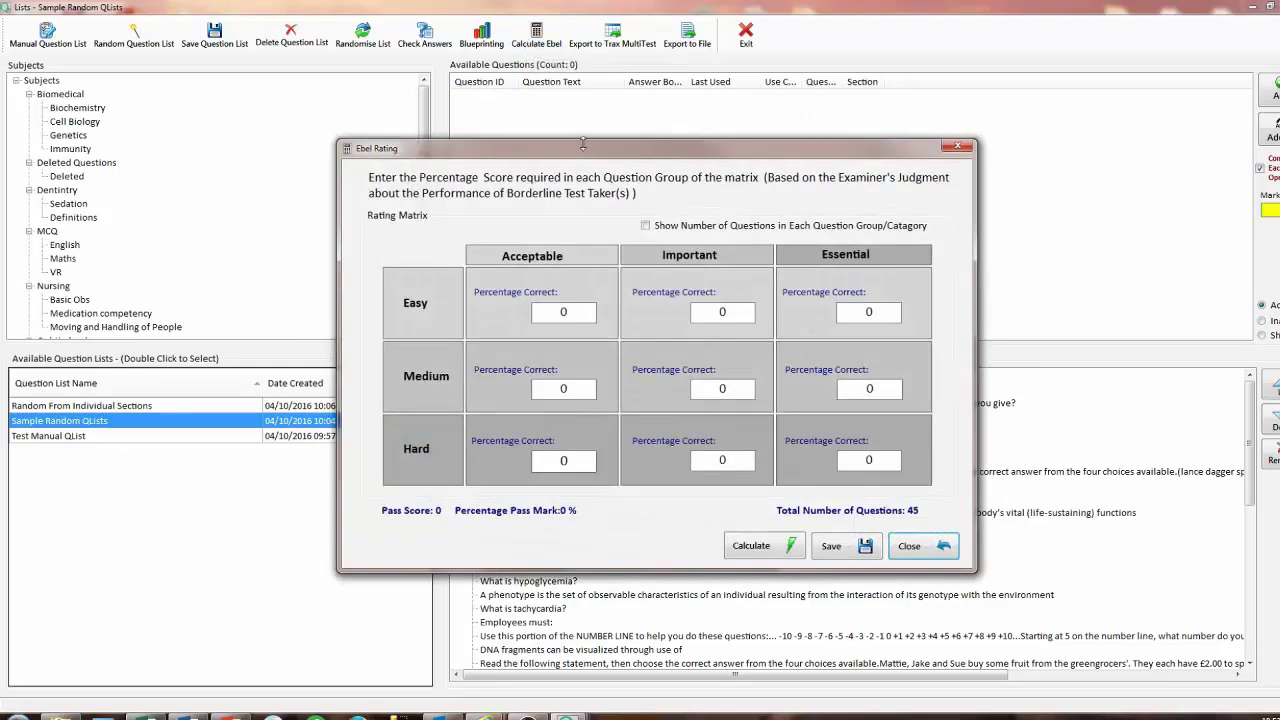
left_click(645, 225)
left_click(566, 313)
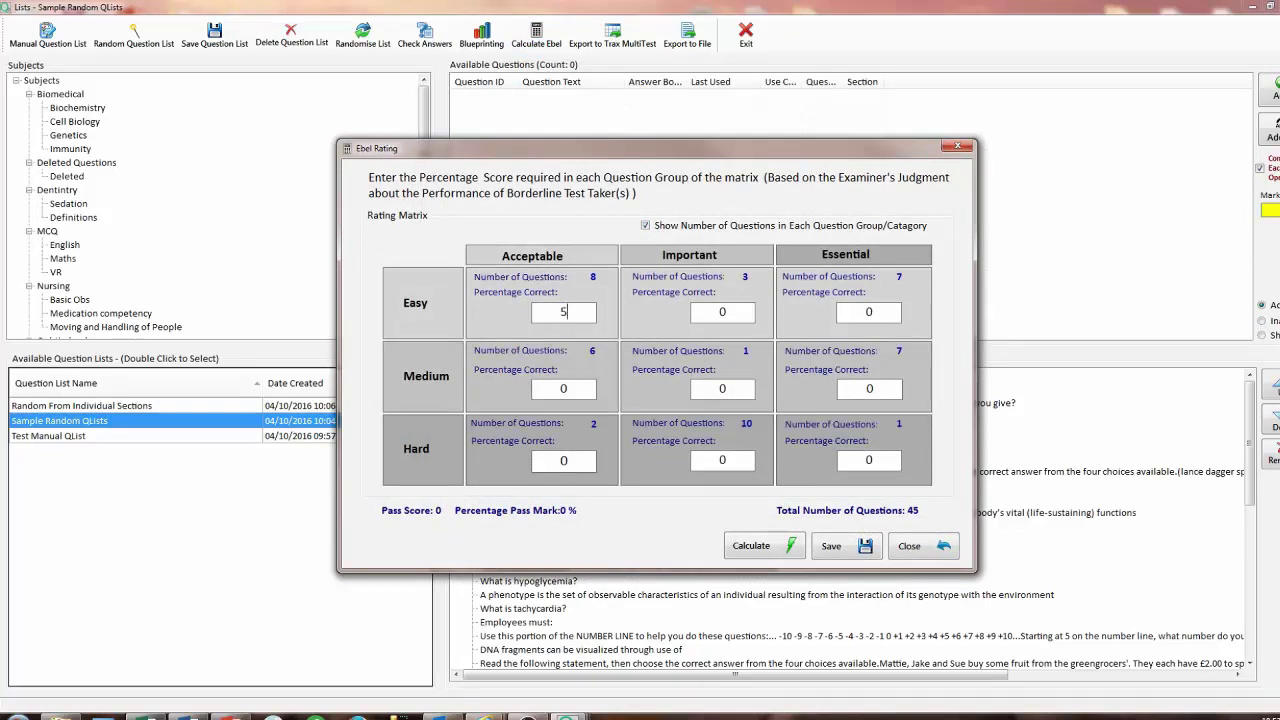
left_click_drag(733, 311, 695, 309)
type("10")
left_click_drag(890, 312, 828, 321)
type("25")
left_click(793, 544)
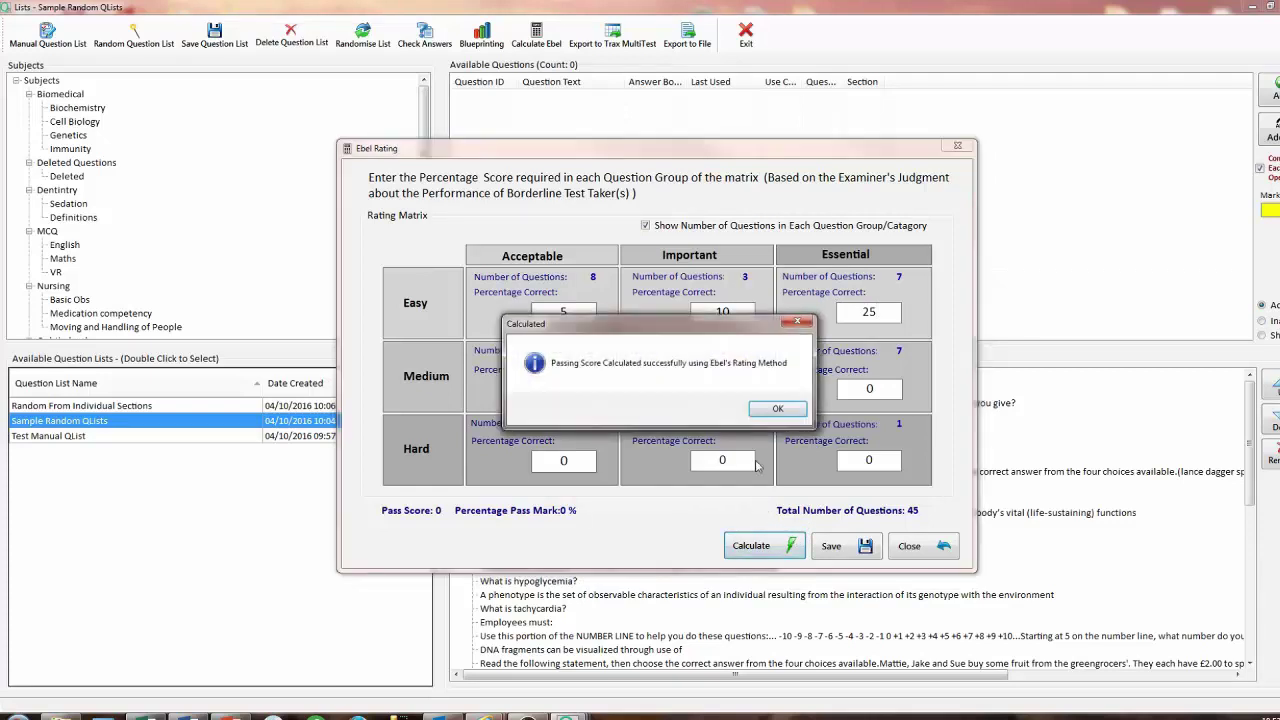
left_click(775, 410)
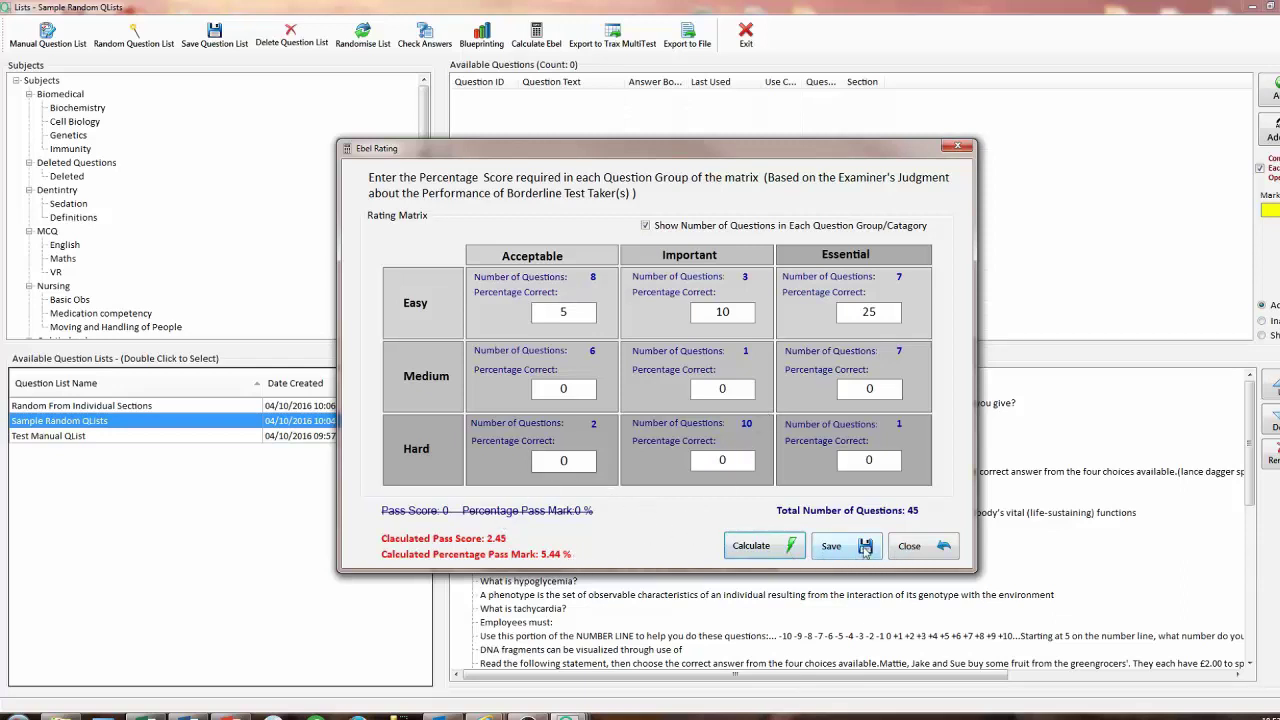
Save the Ebel calculations (2.45 pass score, 5.44%) and close the rating matrix.
left_click(865, 550)
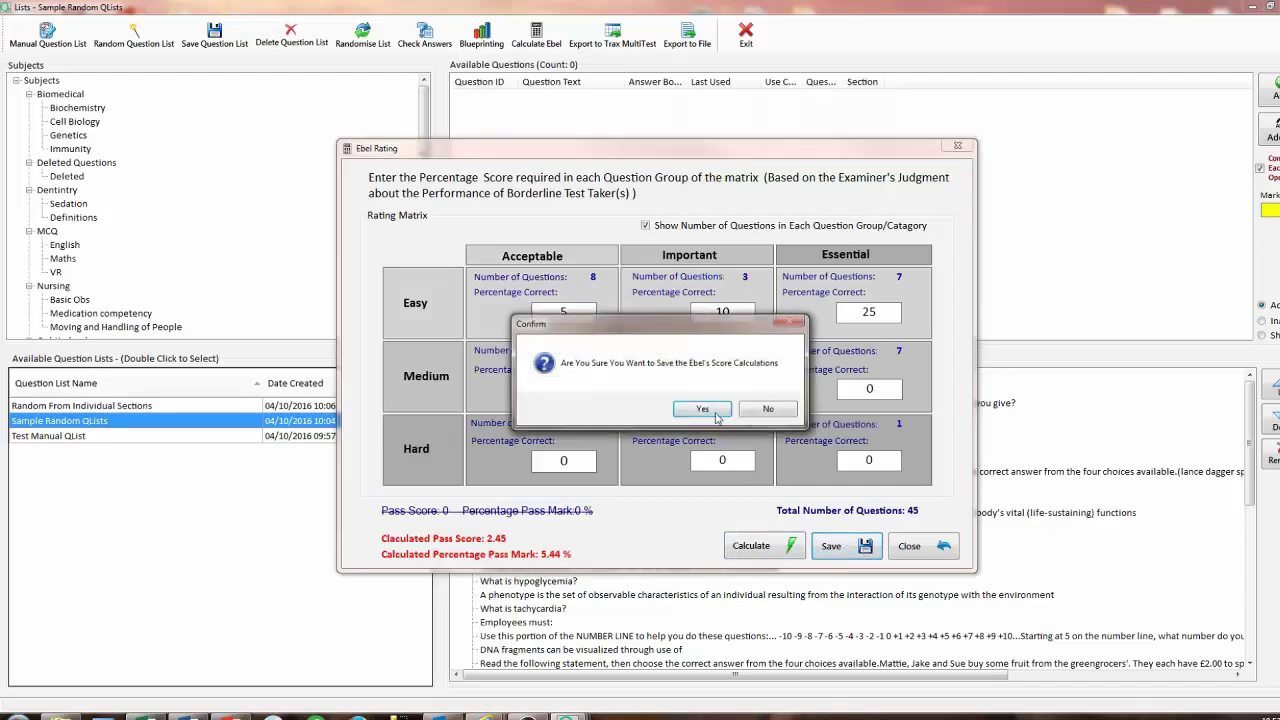
left_click(703, 410)
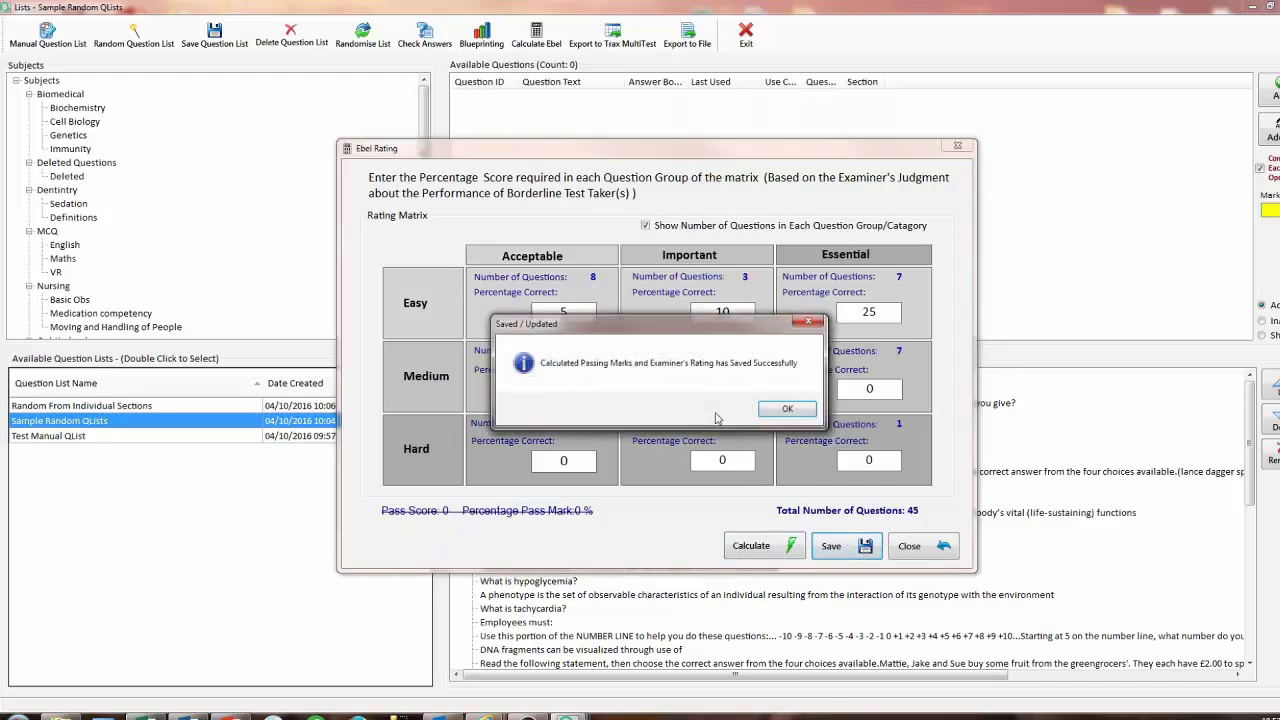
left_click(790, 412)
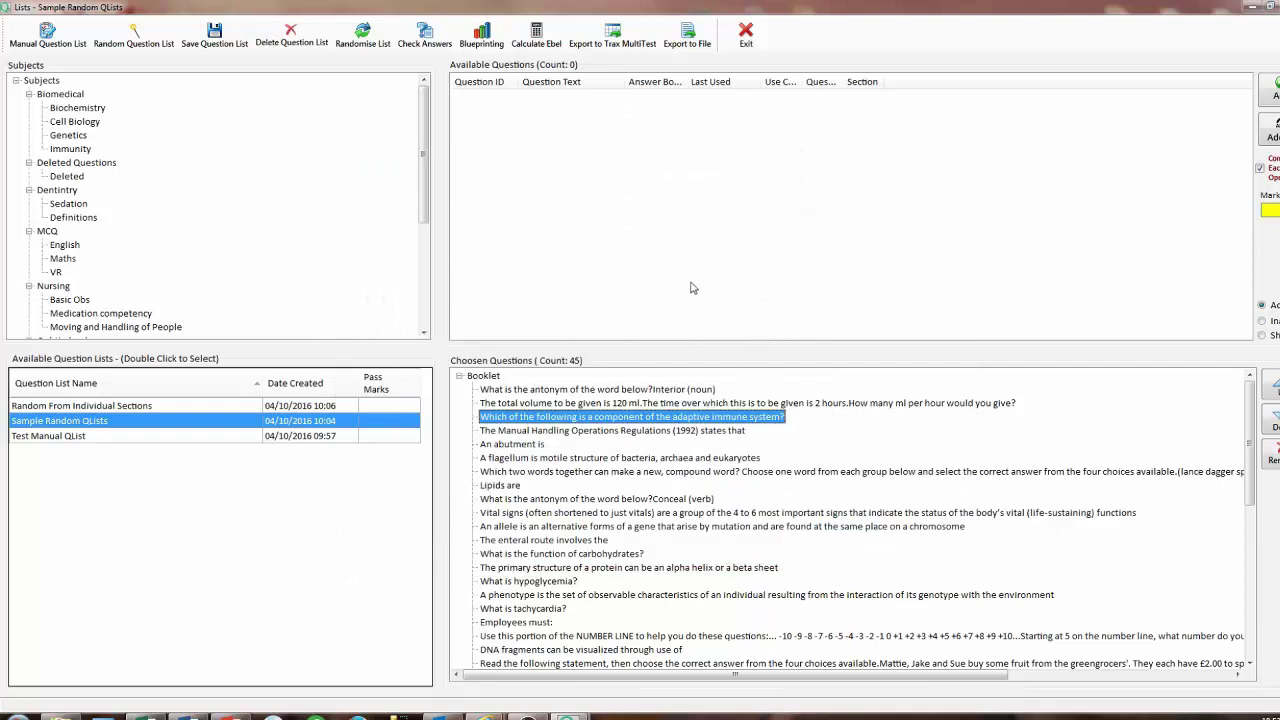
left_click(614, 37)
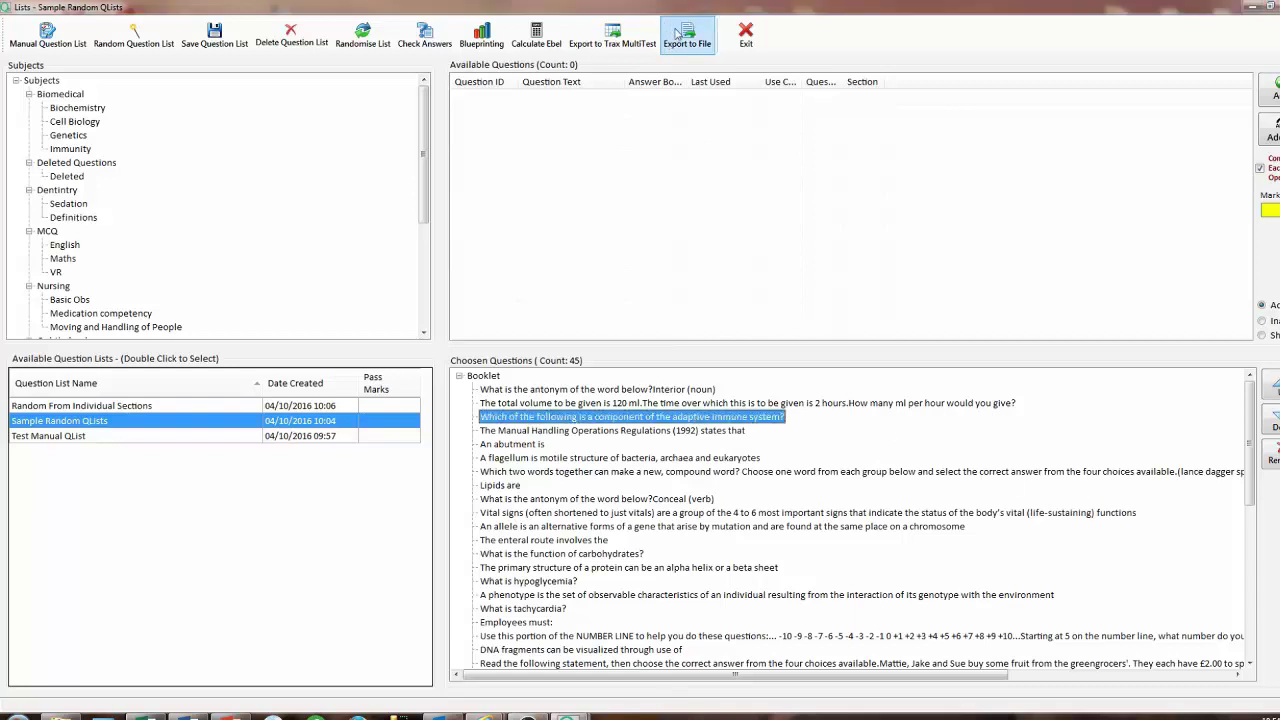
Export the master answers to a file named 'Test Export', then close the Lists window.
left_click(683, 38)
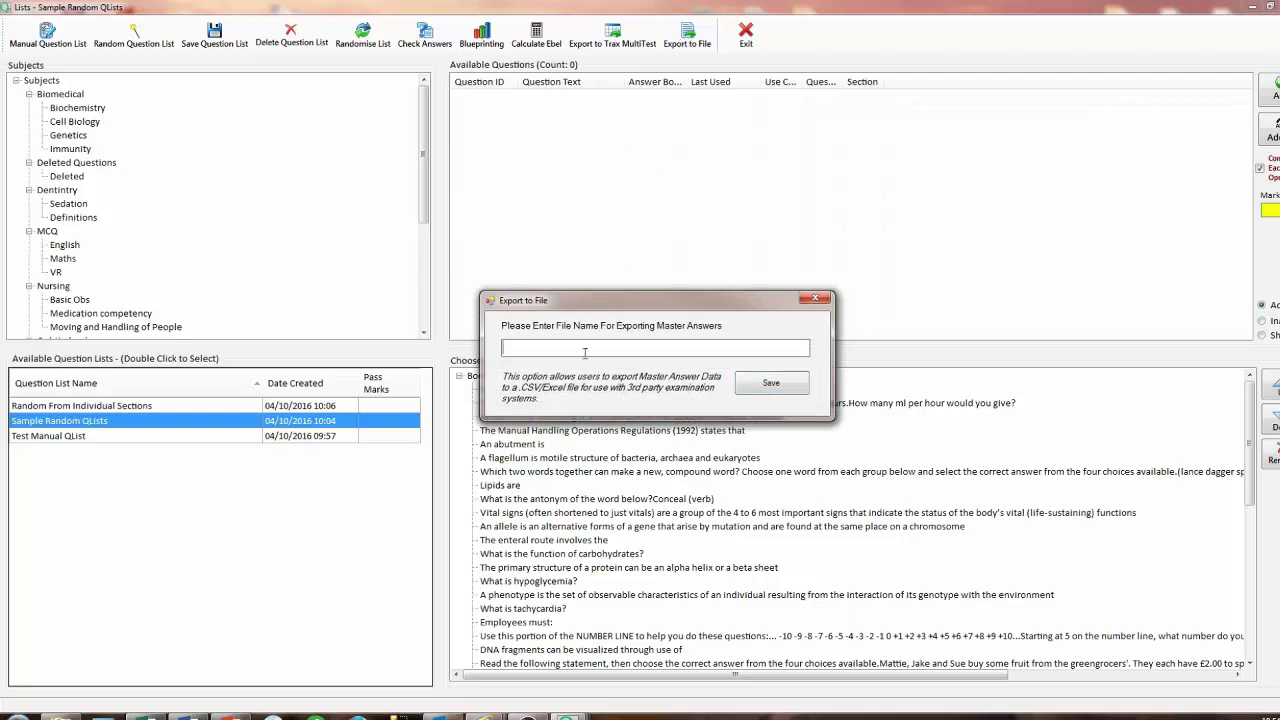
type("Test Exp")
left_click(770, 384)
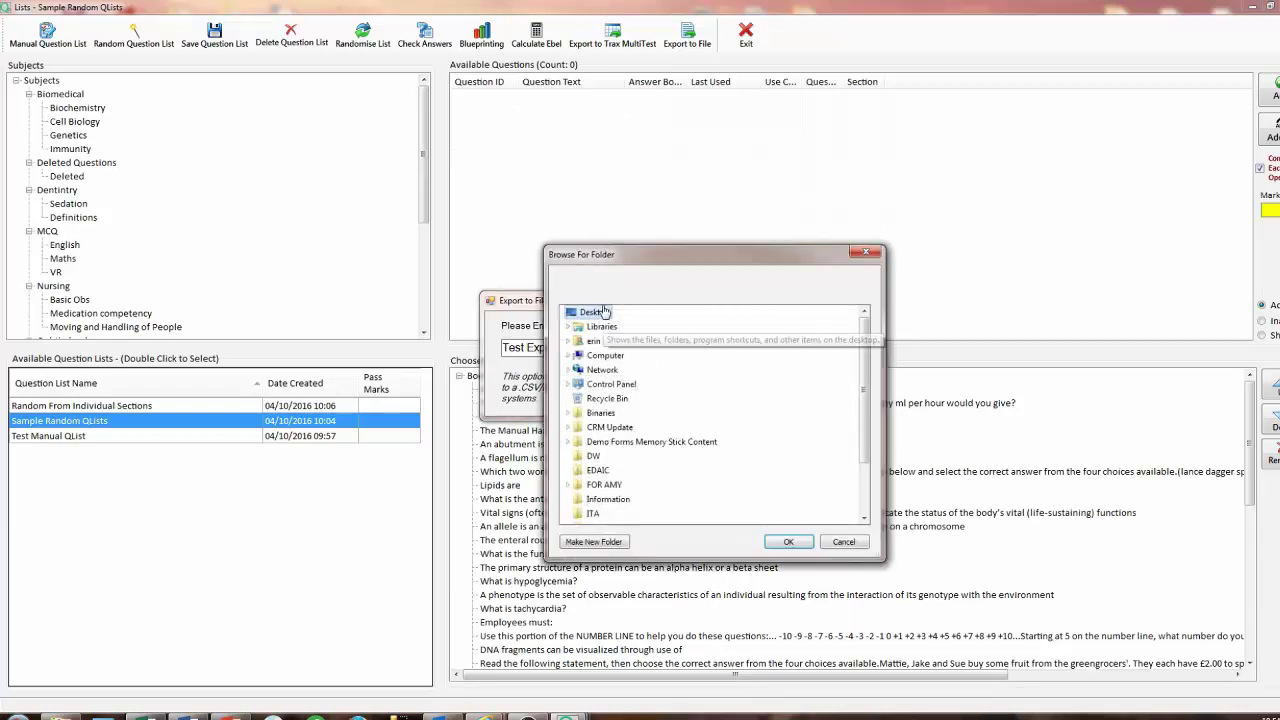
left_click(790, 542)
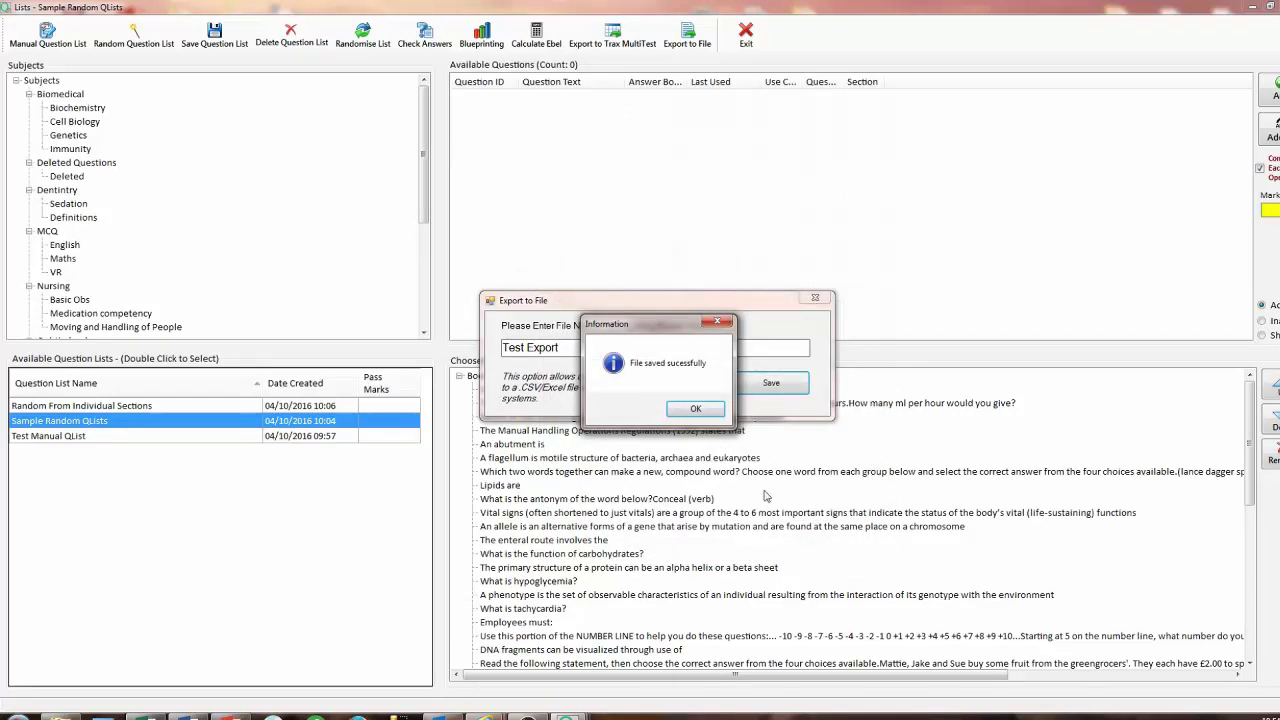
left_click(715, 413)
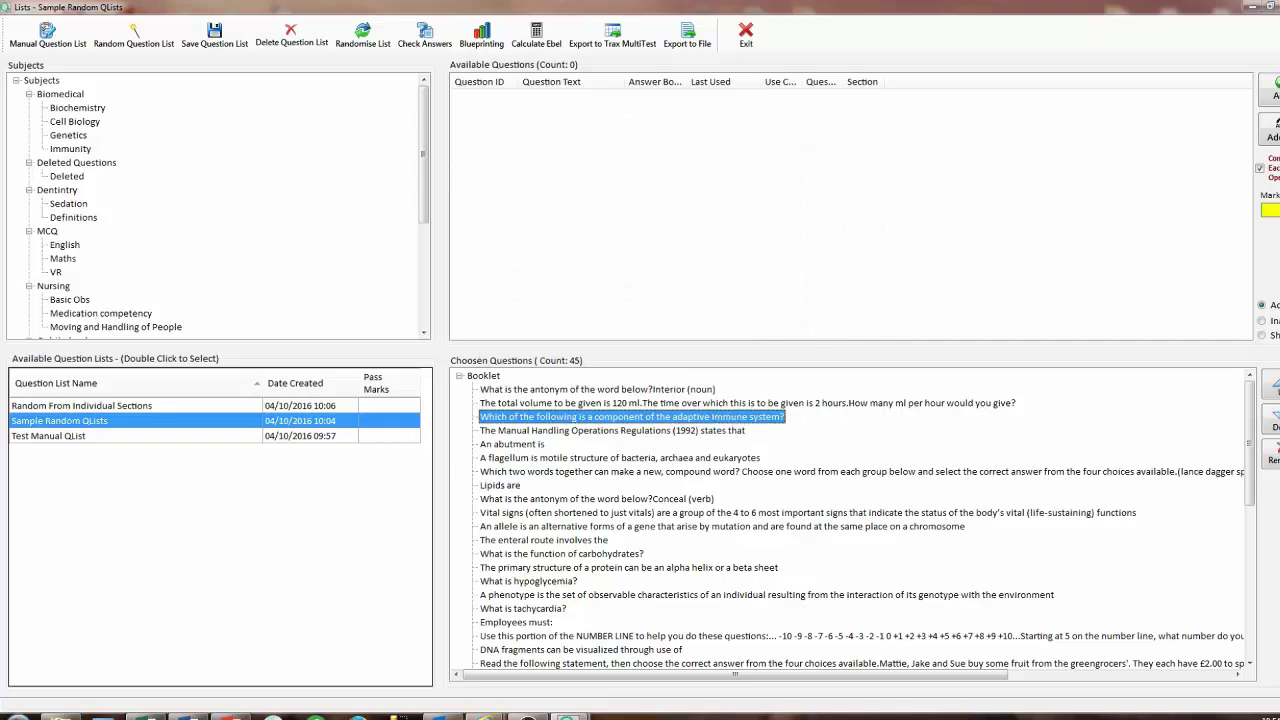
key("alt+F4")
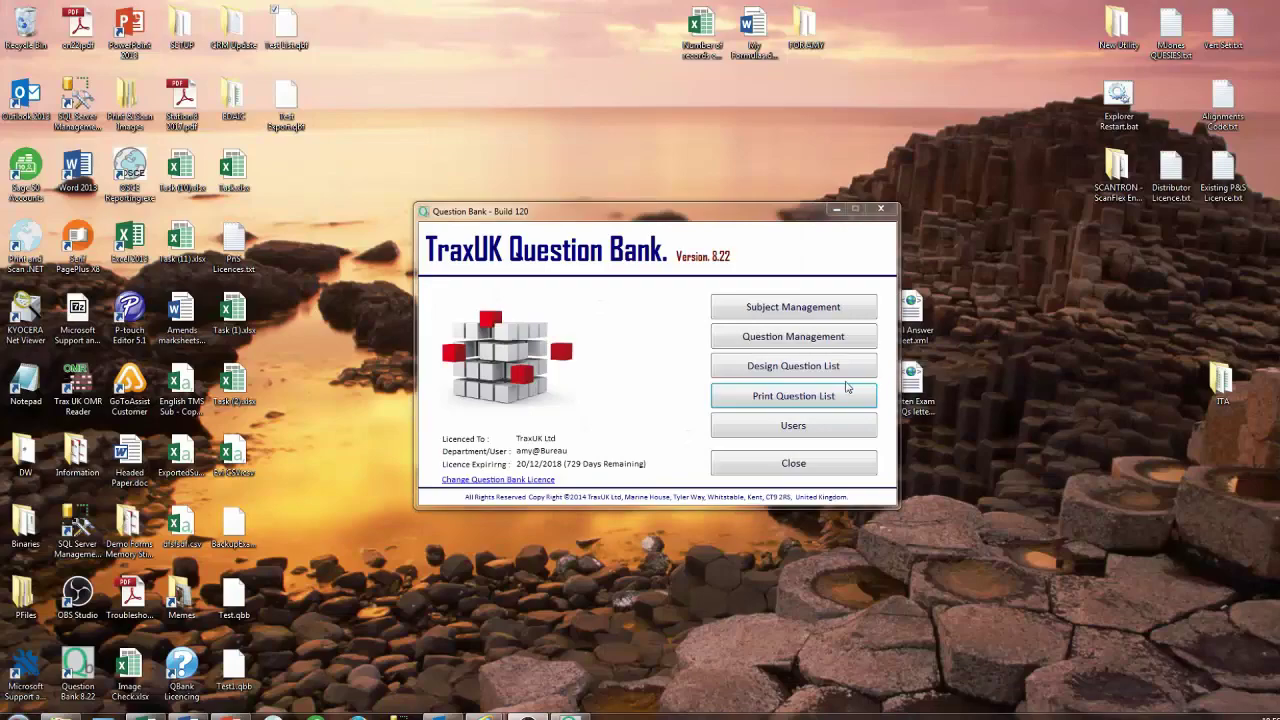
left_click(828, 396)
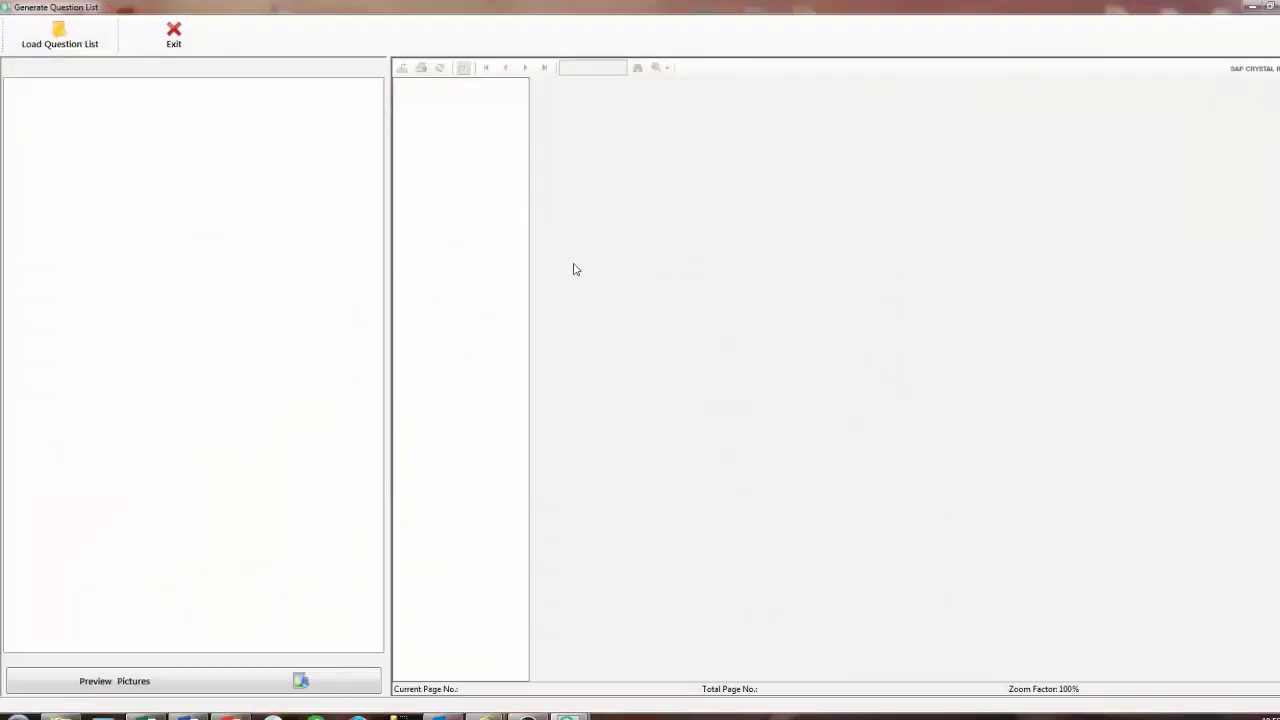
left_click(60, 40)
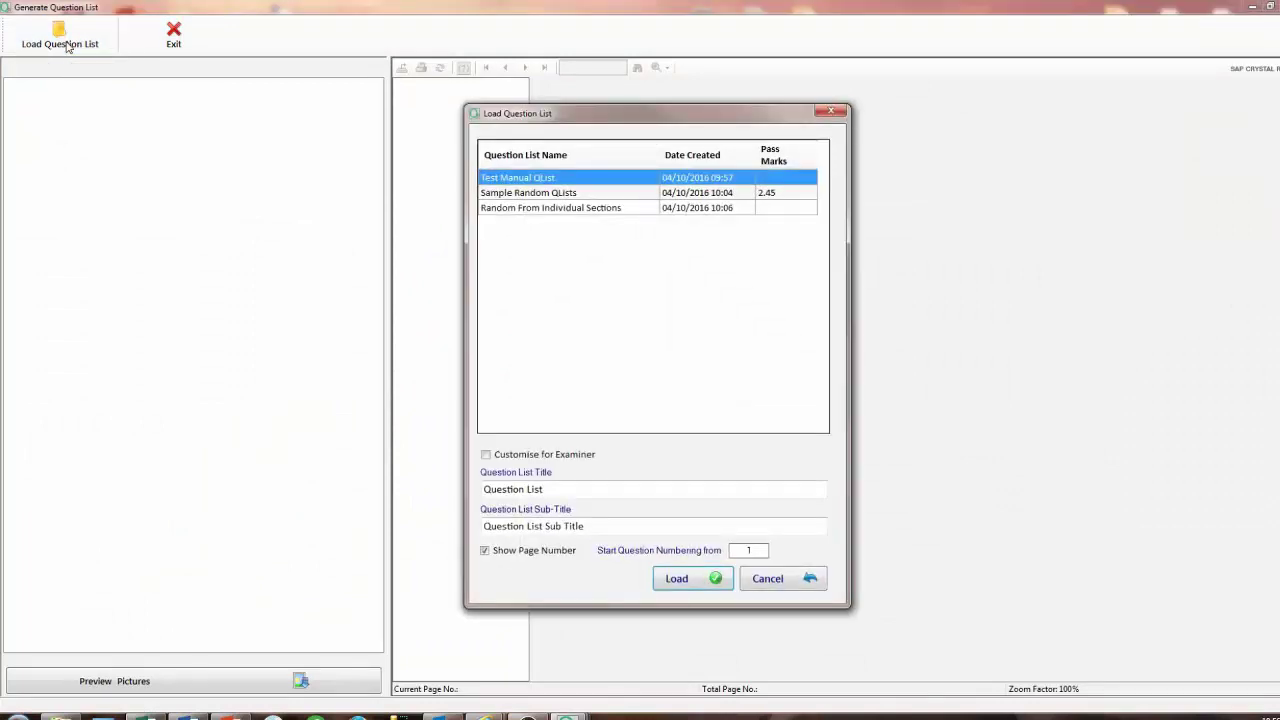
left_click(505, 197)
double_click(504, 198)
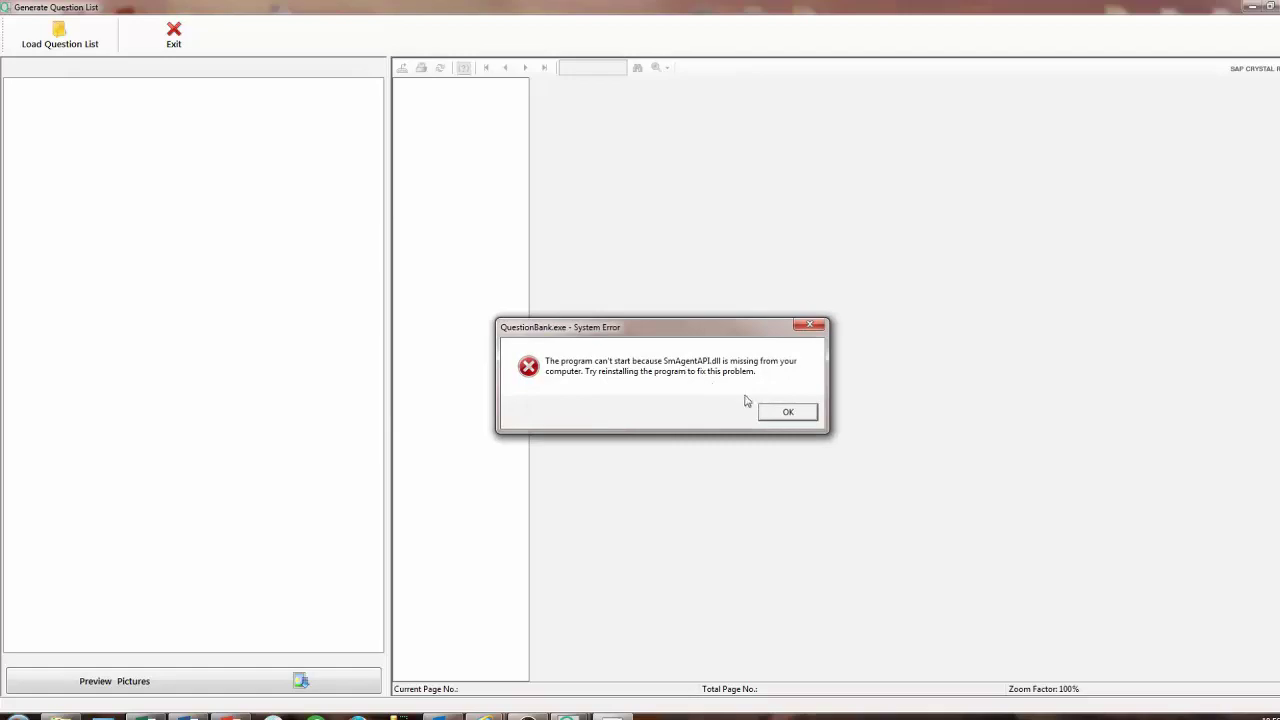
left_click(786, 412)
left_click(778, 412)
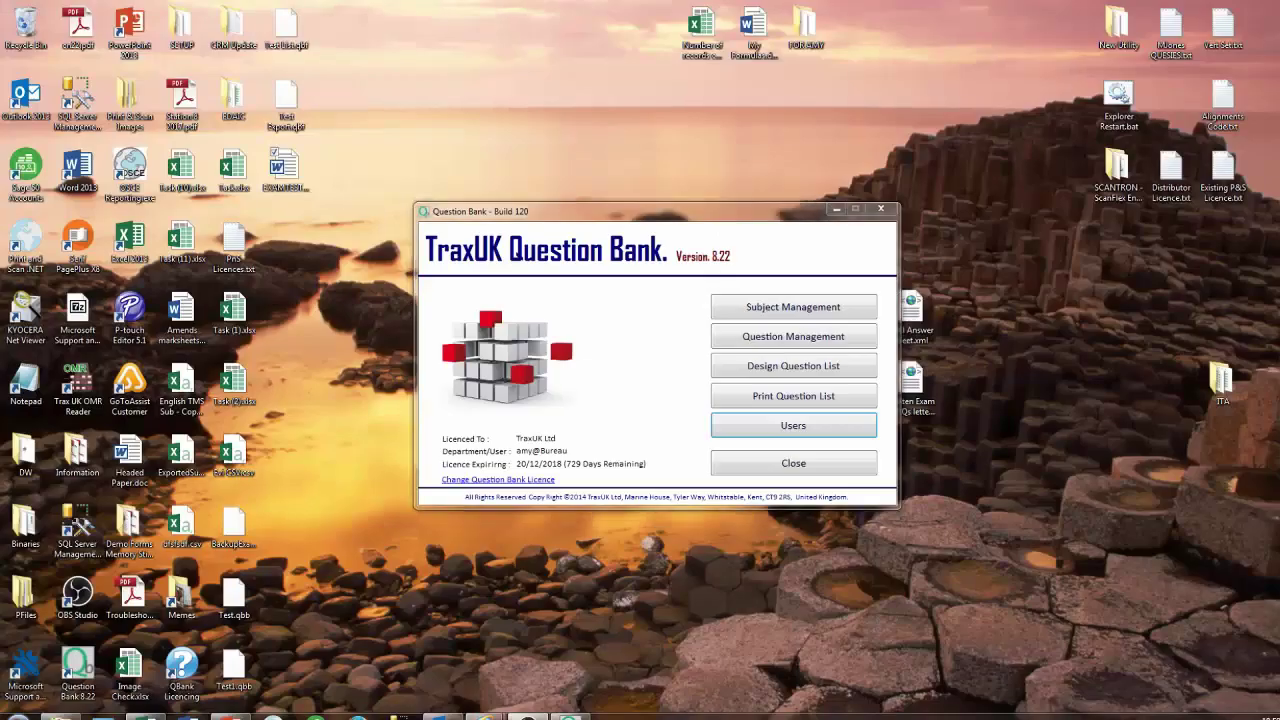
Create a new user with Ophthalmology access and permission to print and design question lists.
left_click(827, 425)
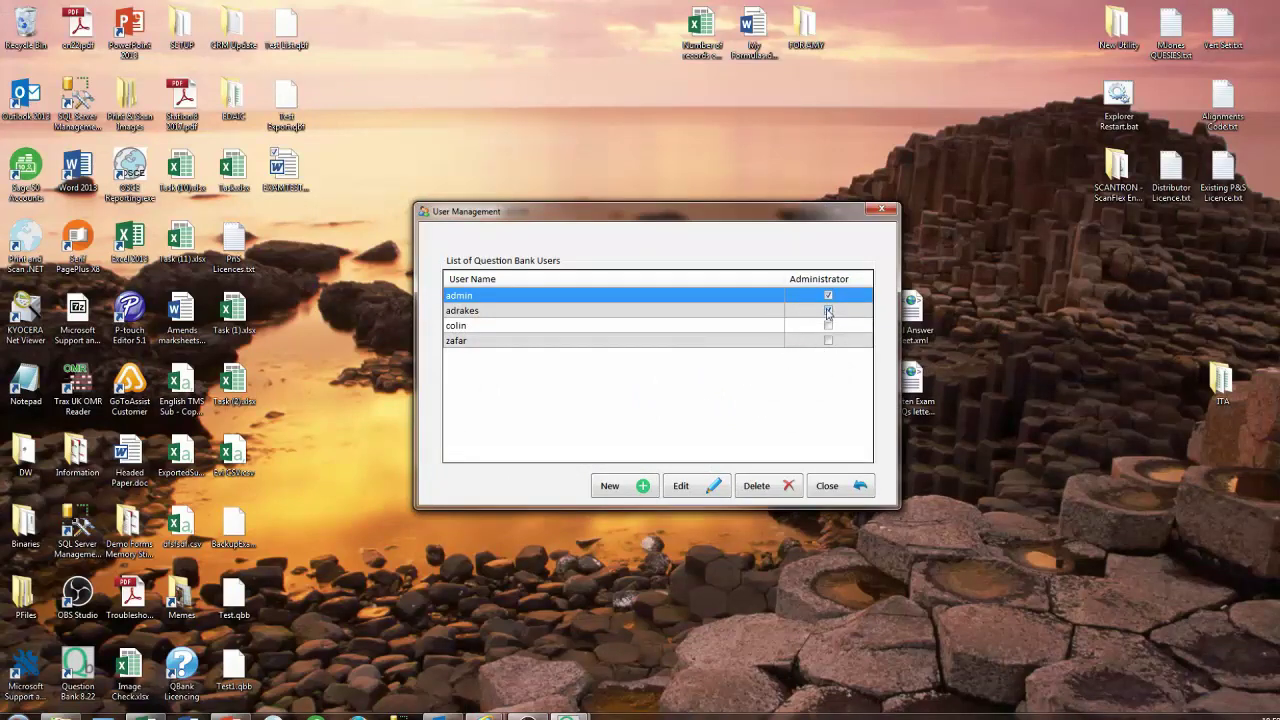
left_click(645, 487)
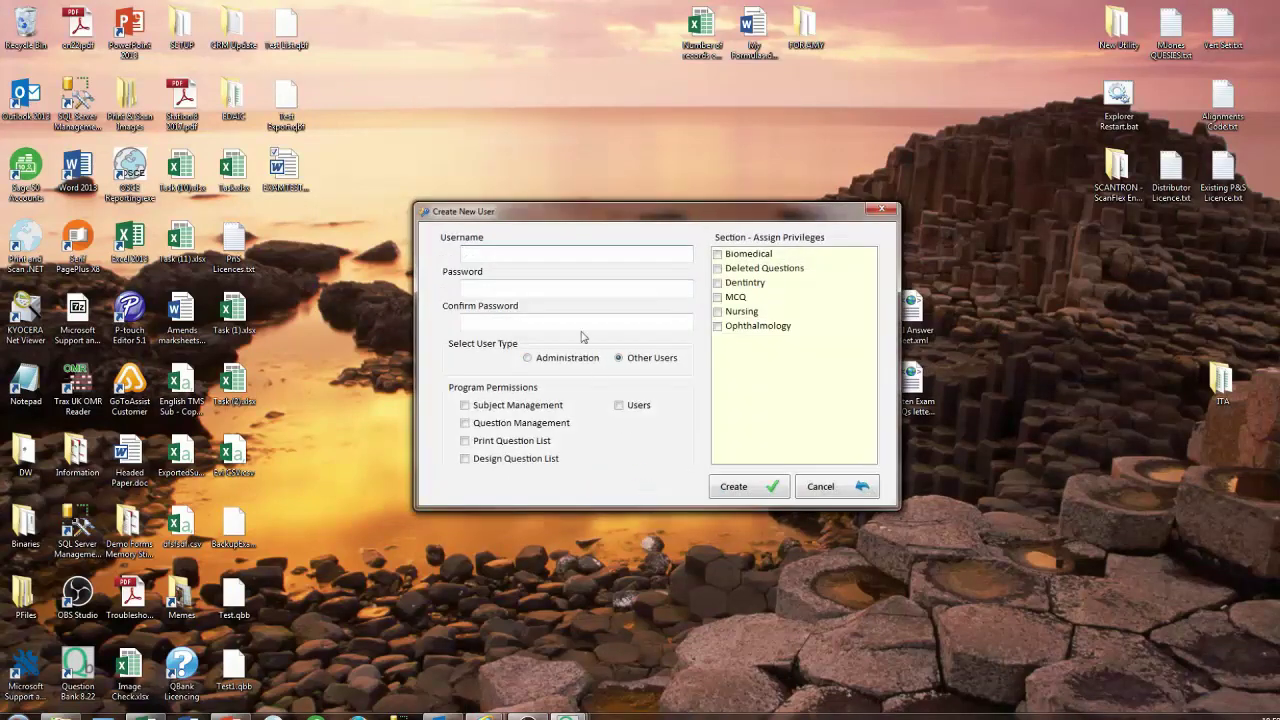
type("Amy")
key("Tab")
left_click(540, 322)
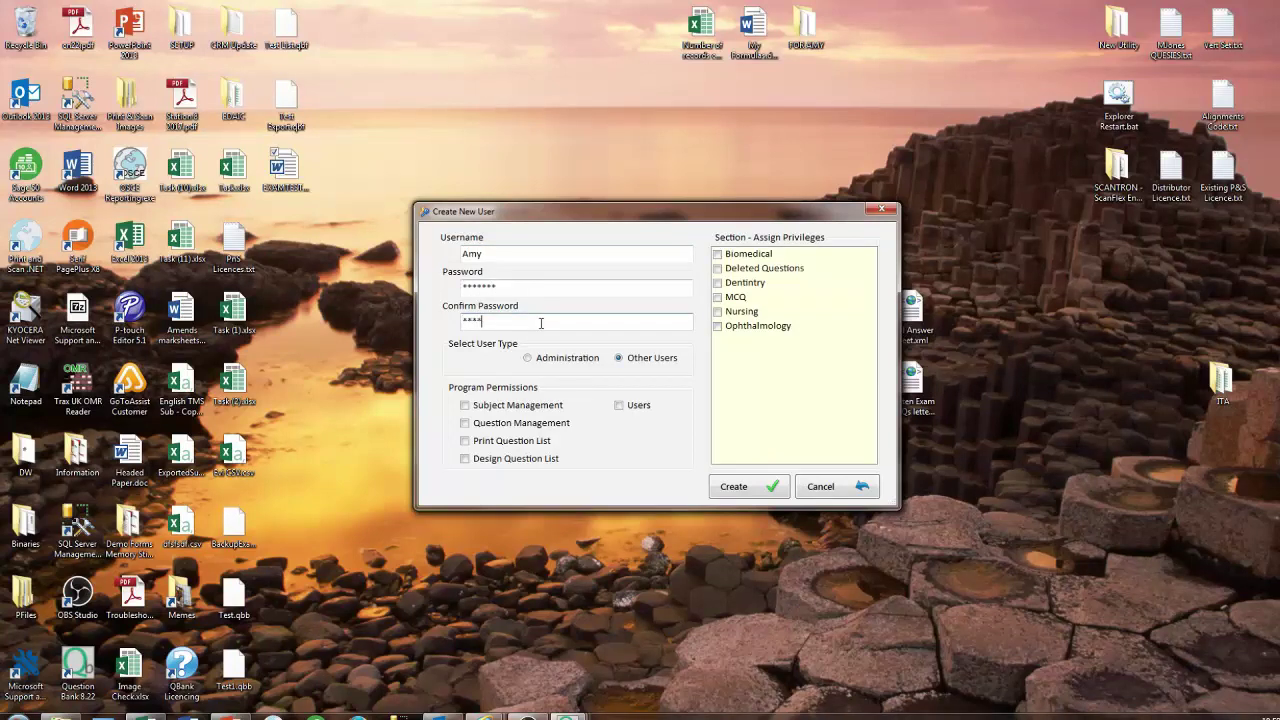
left_click(718, 327)
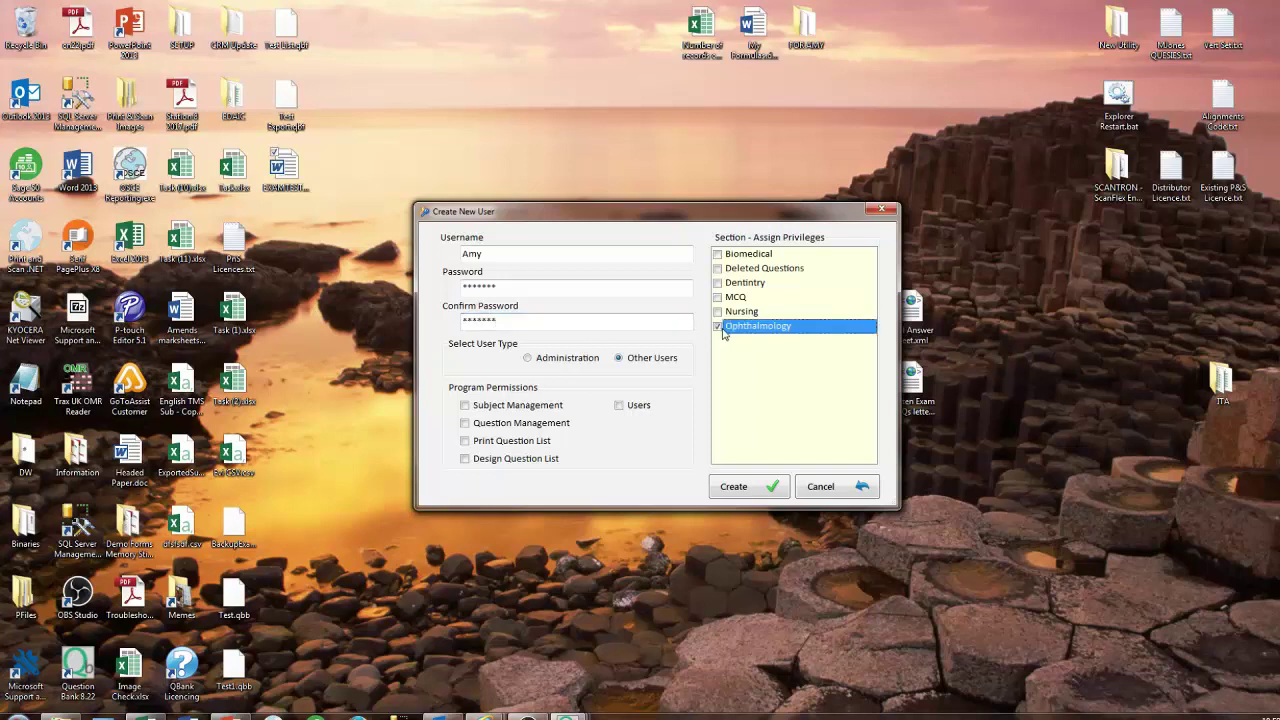
left_click(472, 444)
left_click(468, 458)
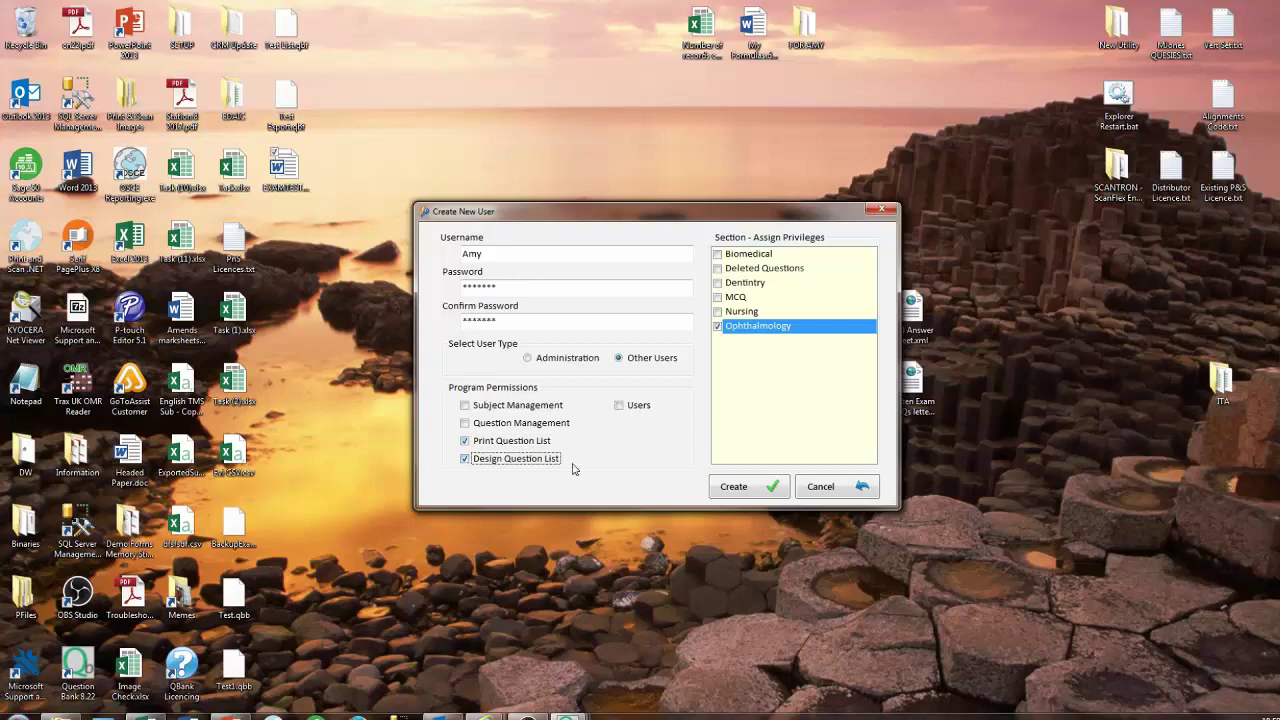
left_click(716, 486)
left_click(699, 416)
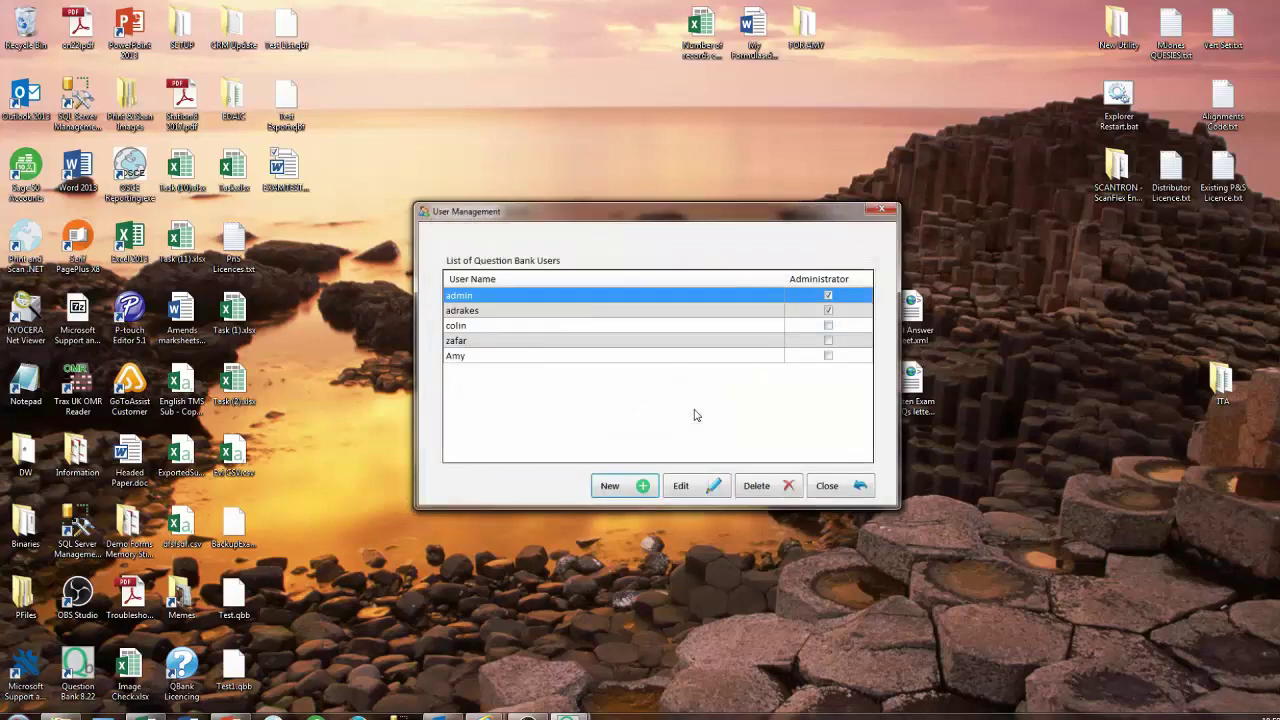
Give the new user Subject Management and Question Management permissions and set a password.
left_click(524, 358)
left_click(680, 486)
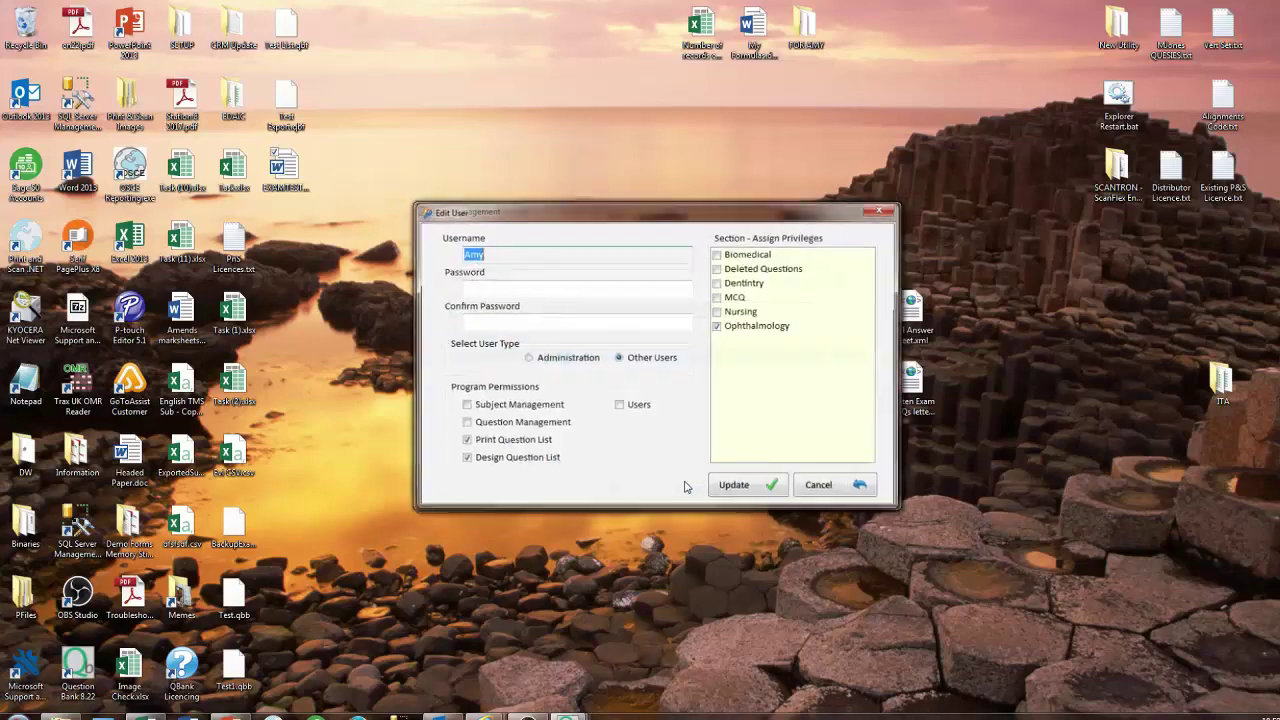
left_click(487, 405)
left_click(488, 423)
left_click(738, 487)
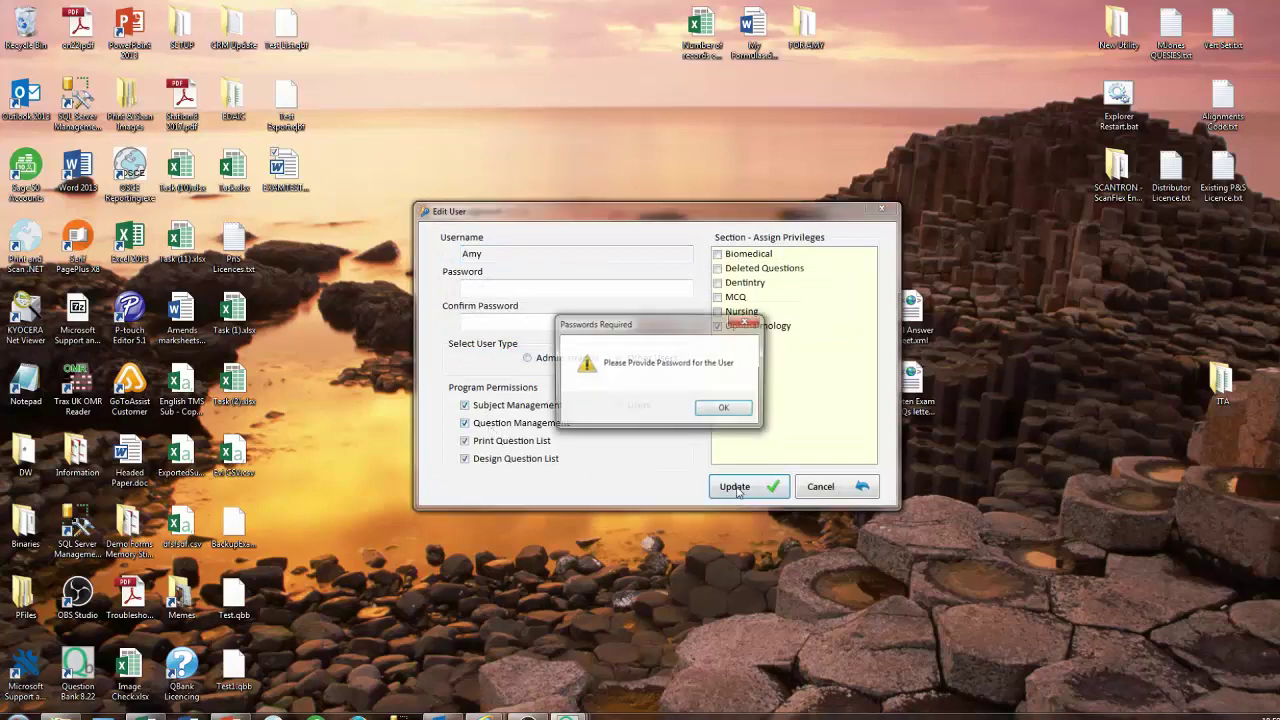
left_click(724, 410)
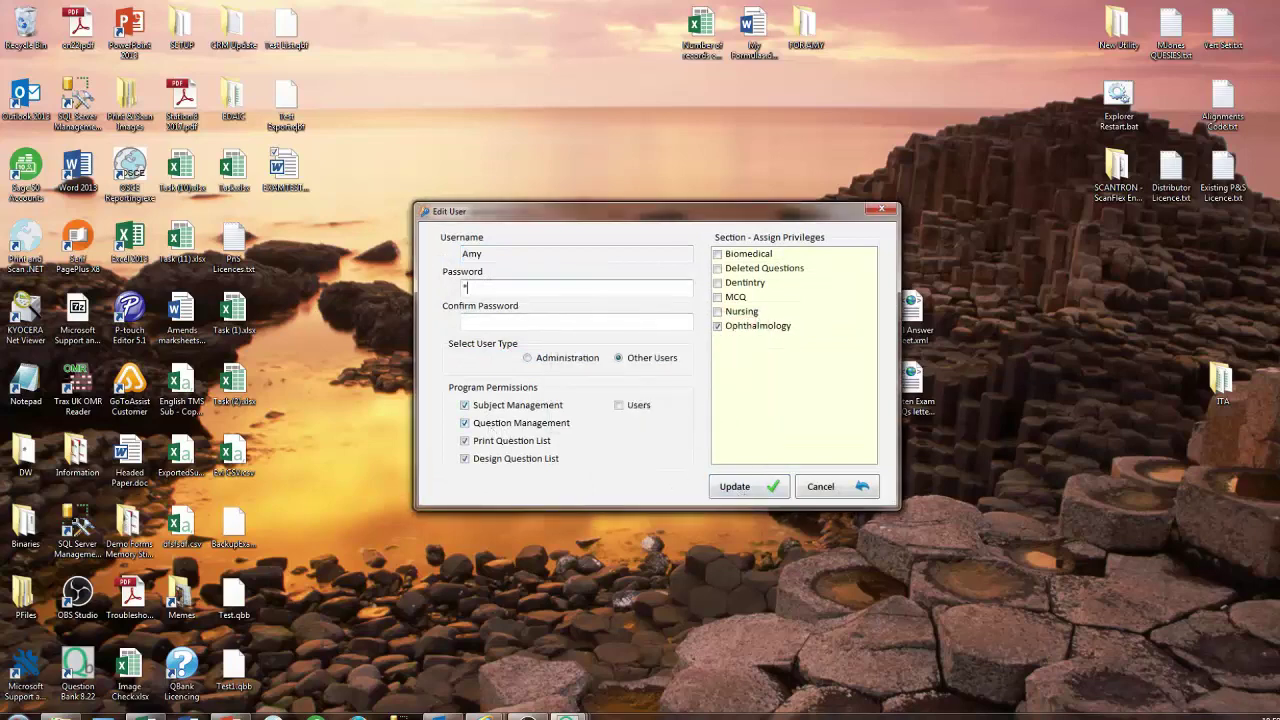
type("*******")
left_click(526, 314)
type("****")
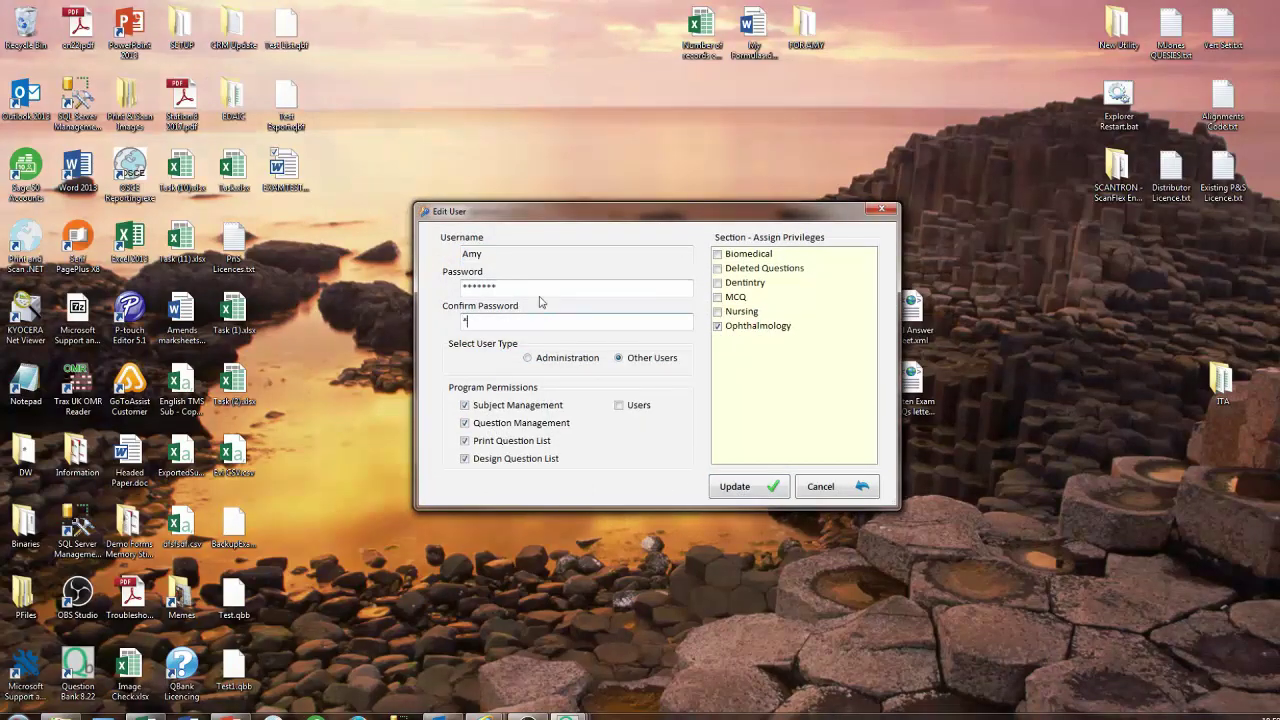
type("***")
left_click(734, 486)
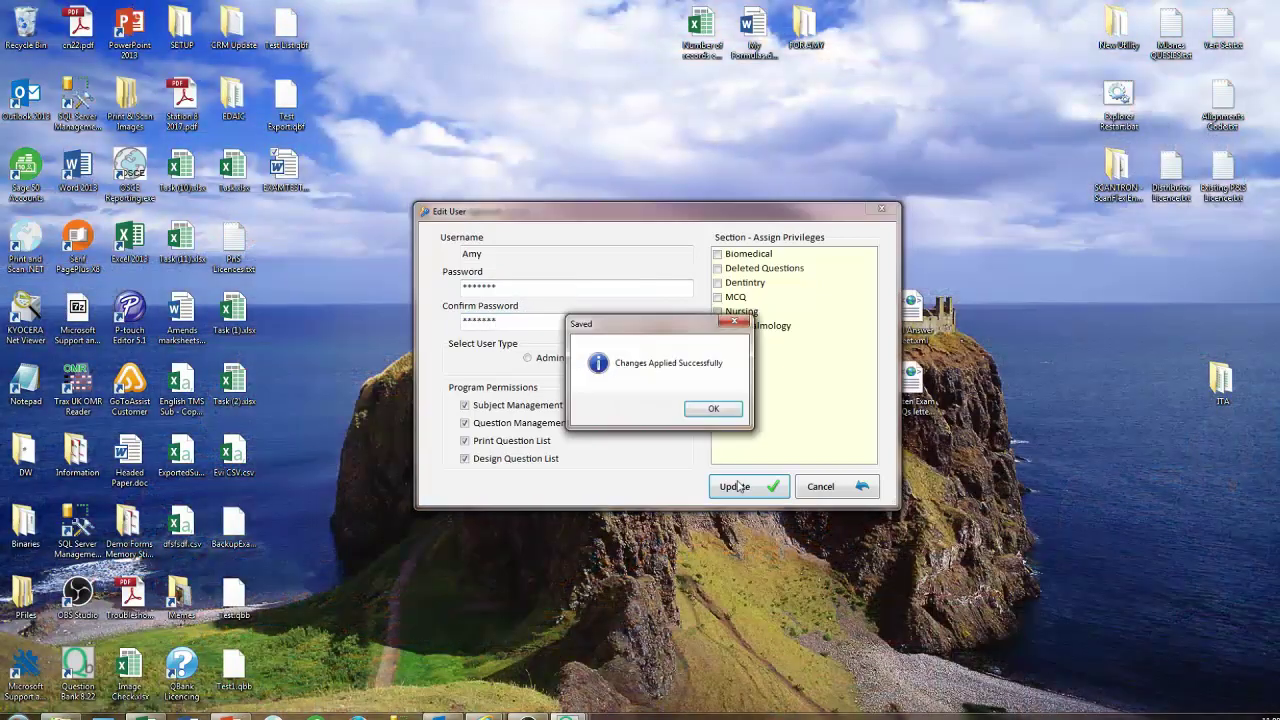
left_click(713, 409)
Delete the newly created user from the user list.
left_click(630, 358)
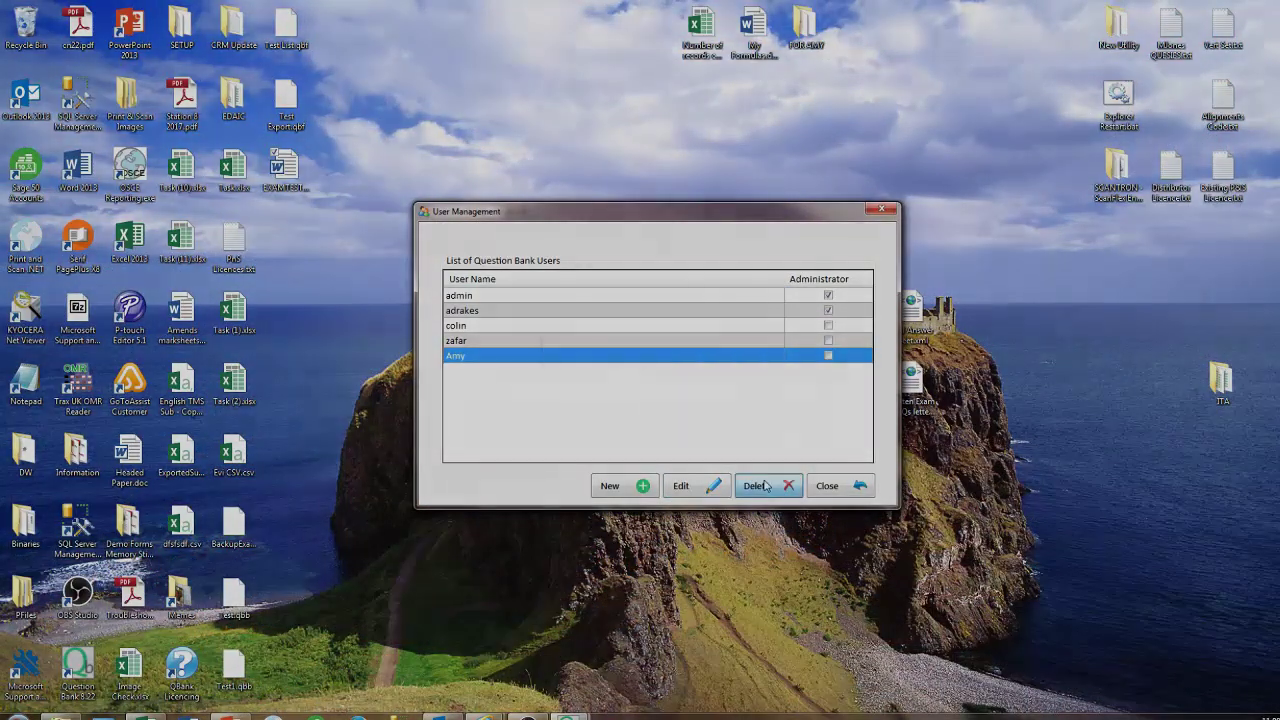
left_click(757, 486)
left_click(677, 409)
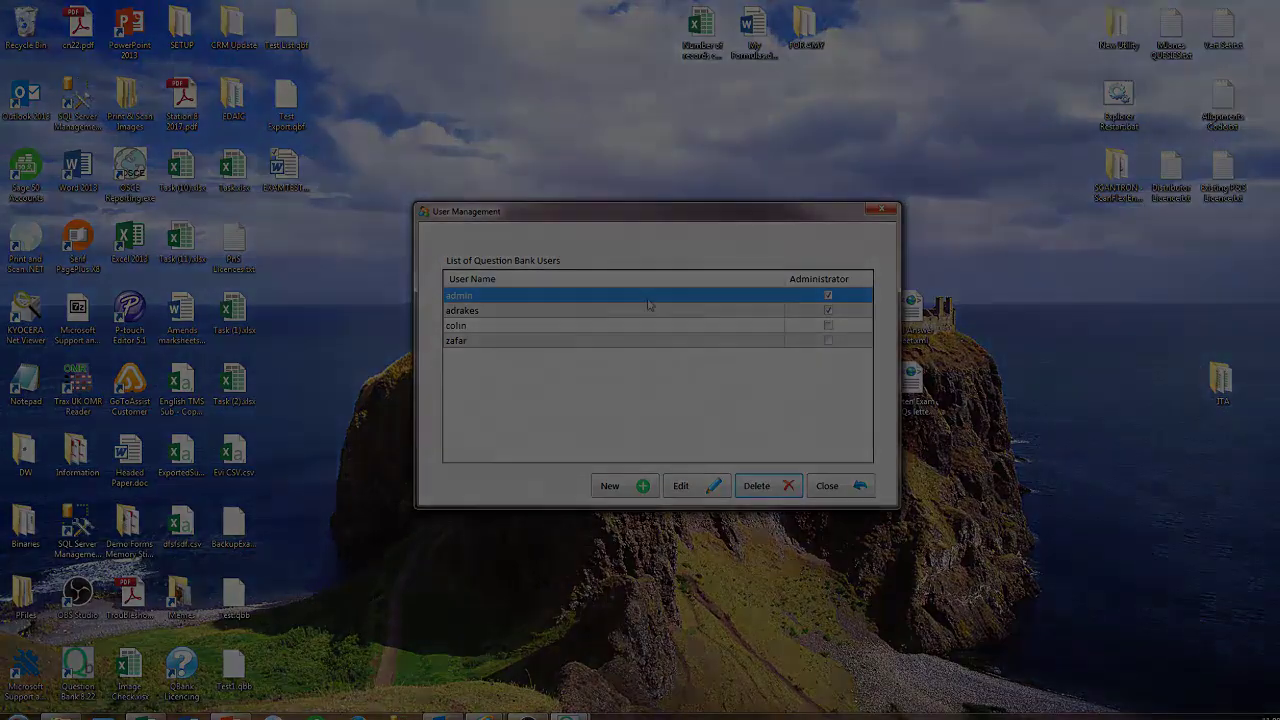